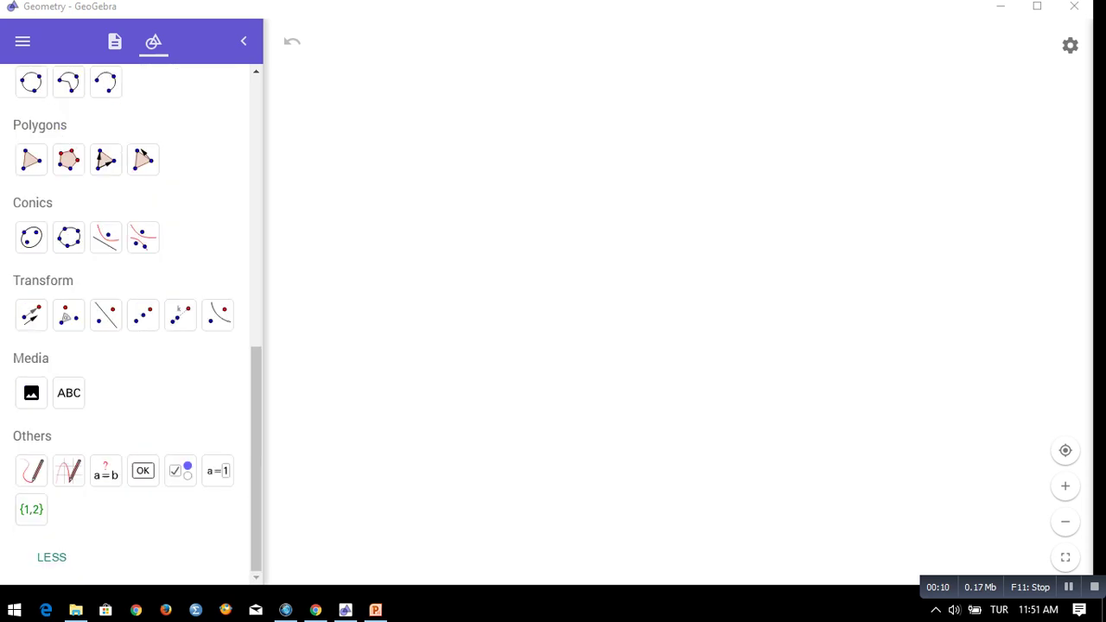
Add the title text "Guess The Angle" to the canvas and move it near the upper edge, above the drawing area
{"action": "left_click", "coordinate": [69, 394]}
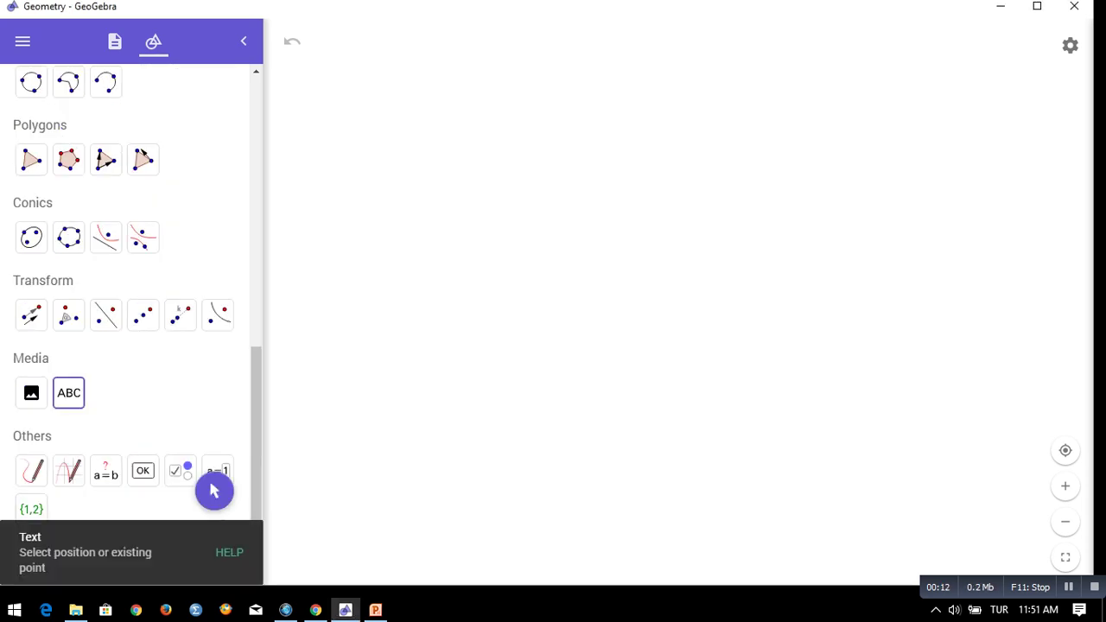
{"action": "left_click", "coordinate": [399, 275]}
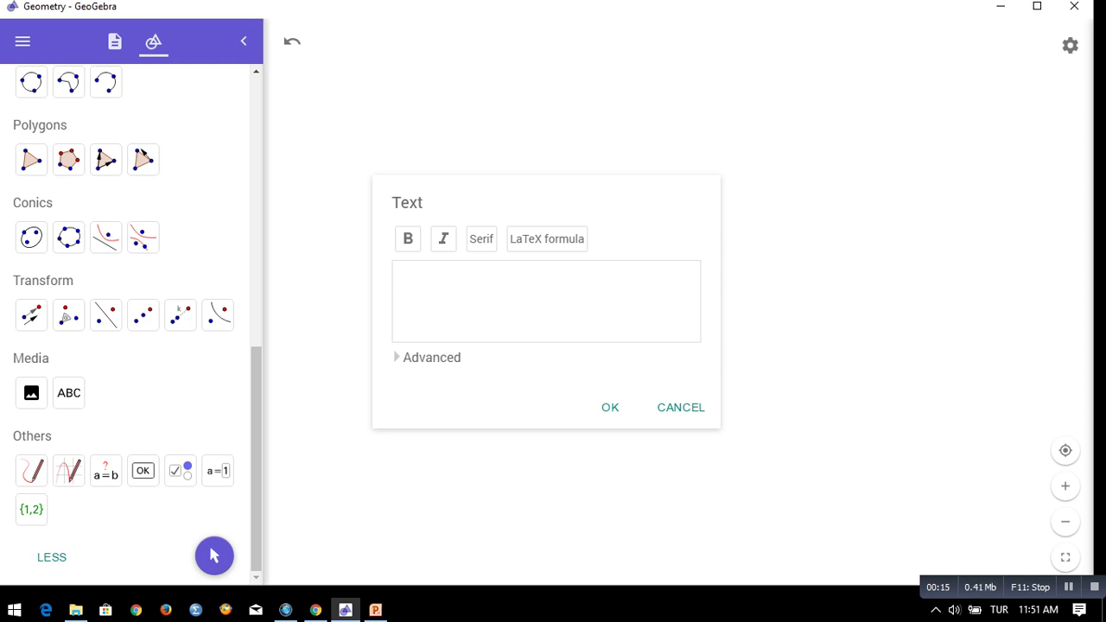
{"action": "type", "text": "Guess The Angle"}
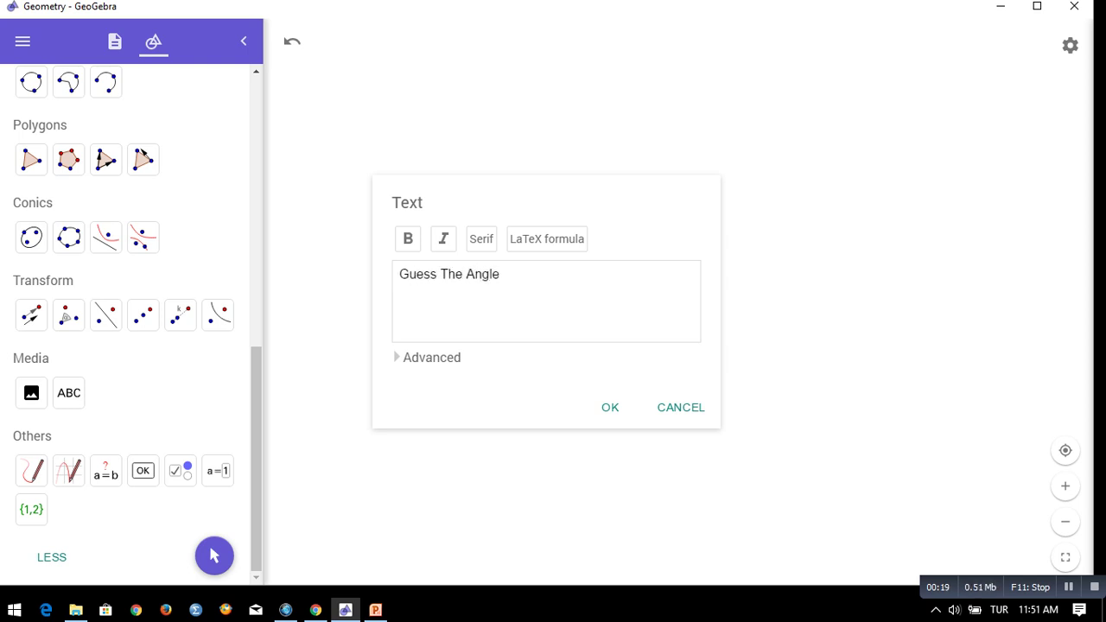
{"action": "left_click", "coordinate": [610, 407]}
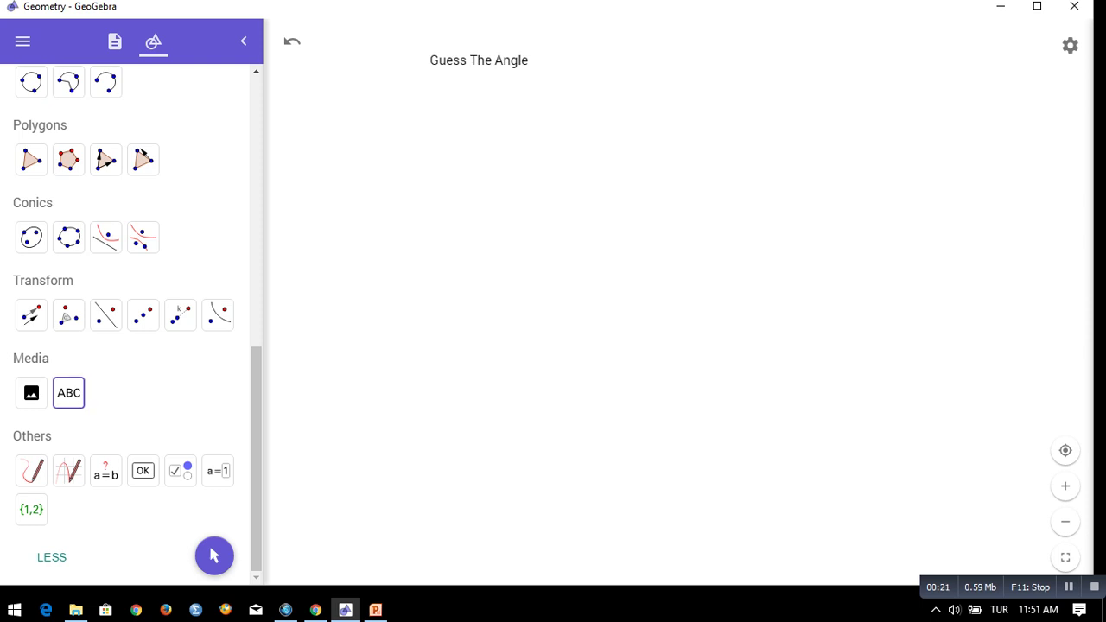
{"action": "left_click_drag", "start_coordinate": [479, 59], "coordinate": [504, 51]}
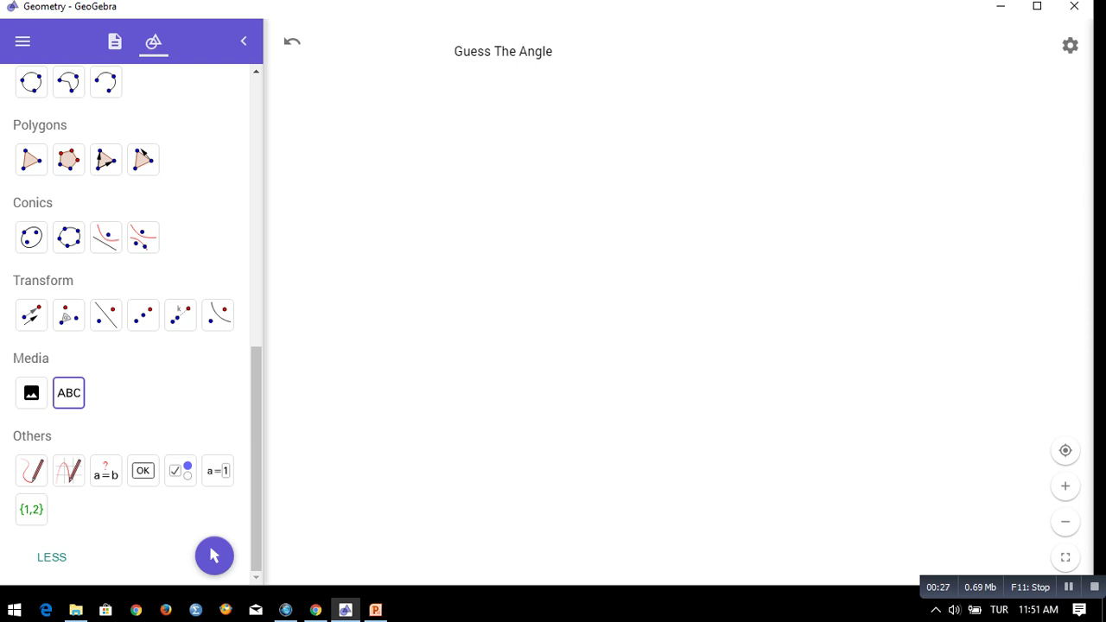
{"action": "left_click_drag", "start_coordinate": [503, 51], "coordinate": [527, 45]}
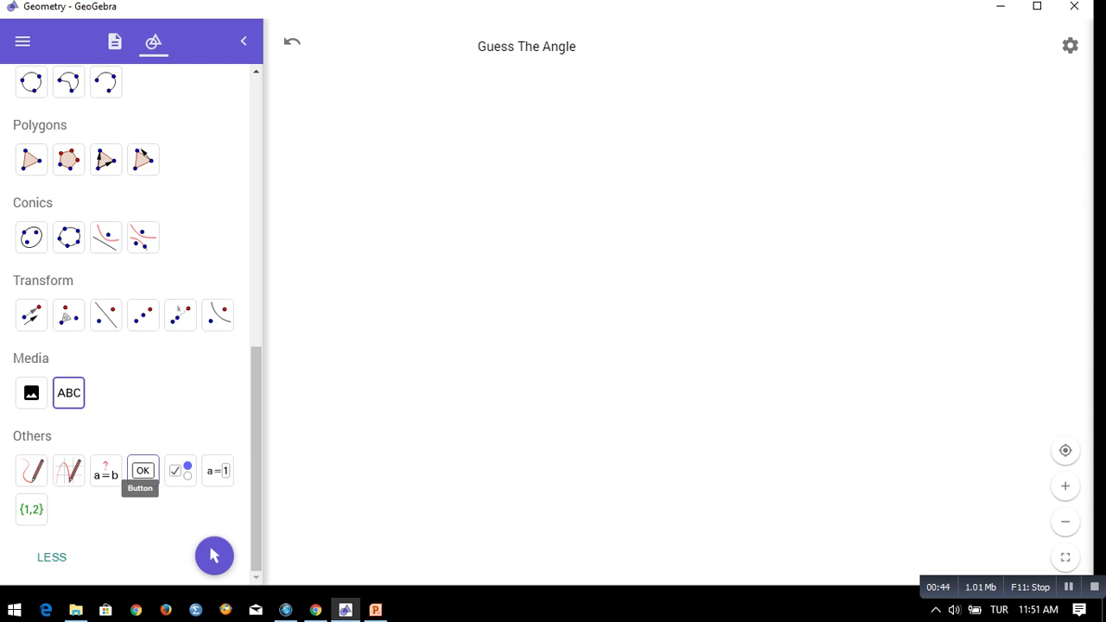
Create a button captioned "Random Angle Generator" with the GeoGebra script a=RandomBetween(0,180)
{"action": "left_click", "coordinate": [143, 471]}
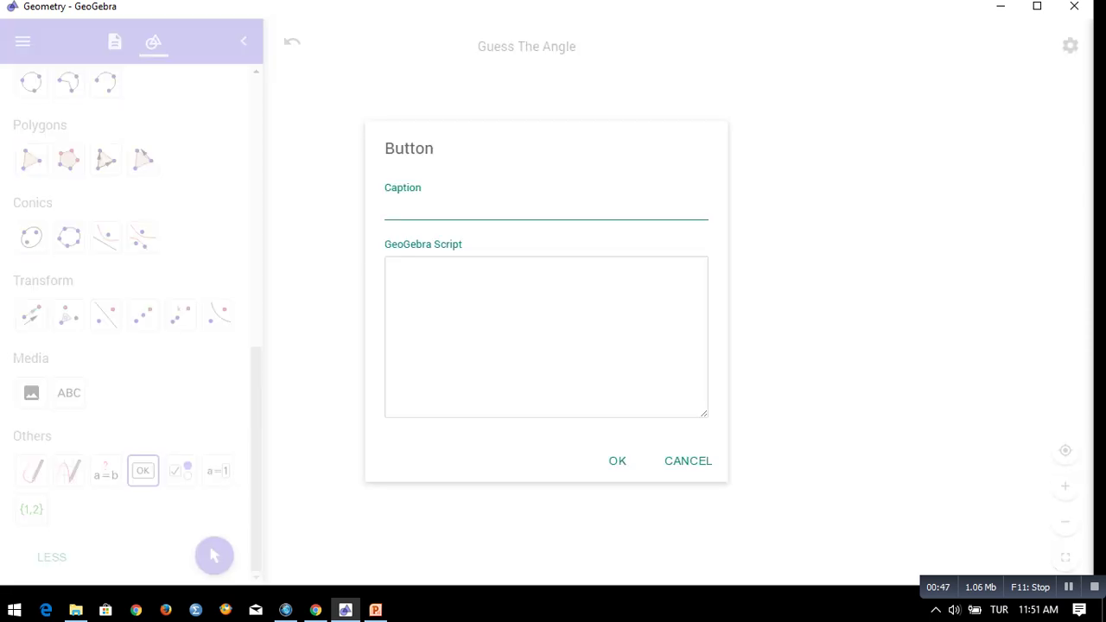
{"action": "type", "text": "Random Angle Generao"}
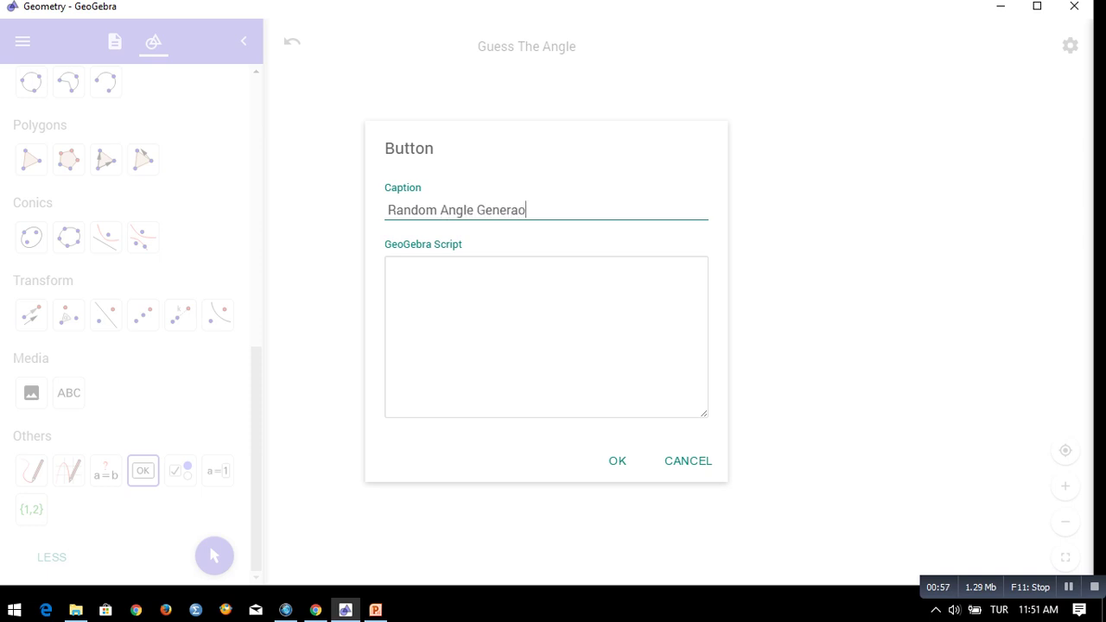
{"action": "key", "text": "BackSpace"}
{"action": "type", "text": "tp"}
{"action": "key", "text": "BackSpace"}
{"action": "type", "text": "or"}
{"action": "left_click", "coordinate": [390, 268]}
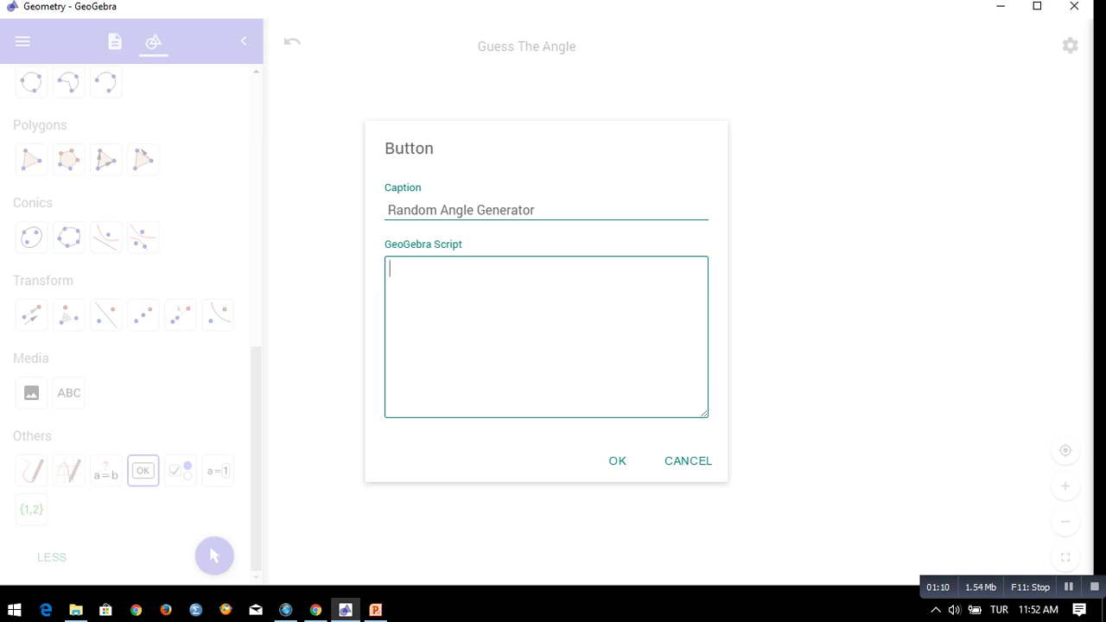
{"action": "type", "text": "a="}
{"action": "type", "text": "RandomBe"}
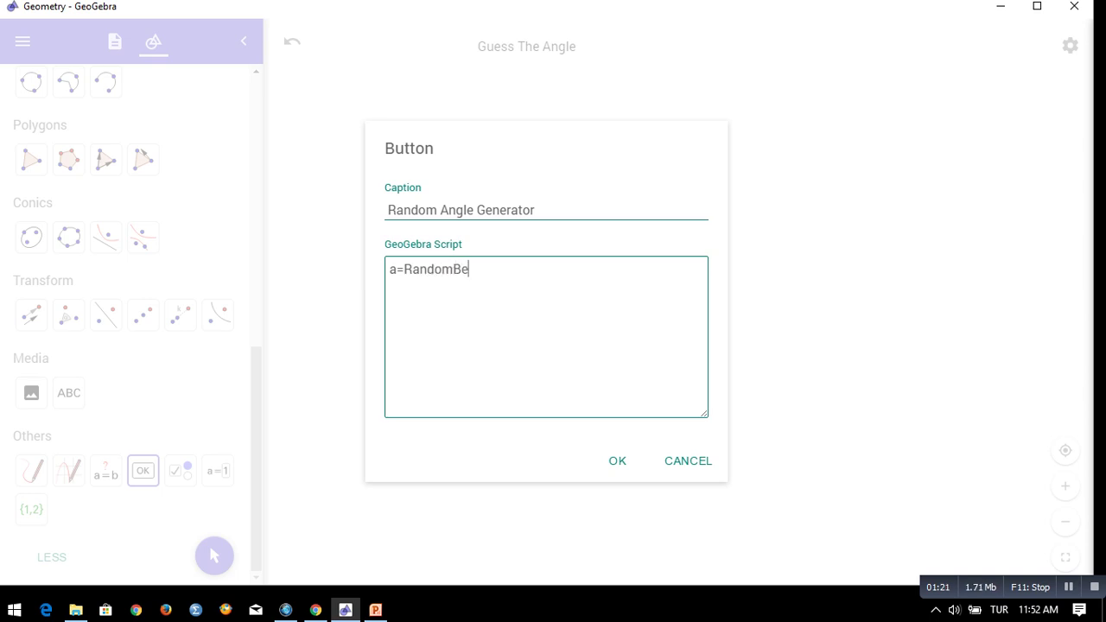
{"action": "type", "text": "tween(0,180)"}
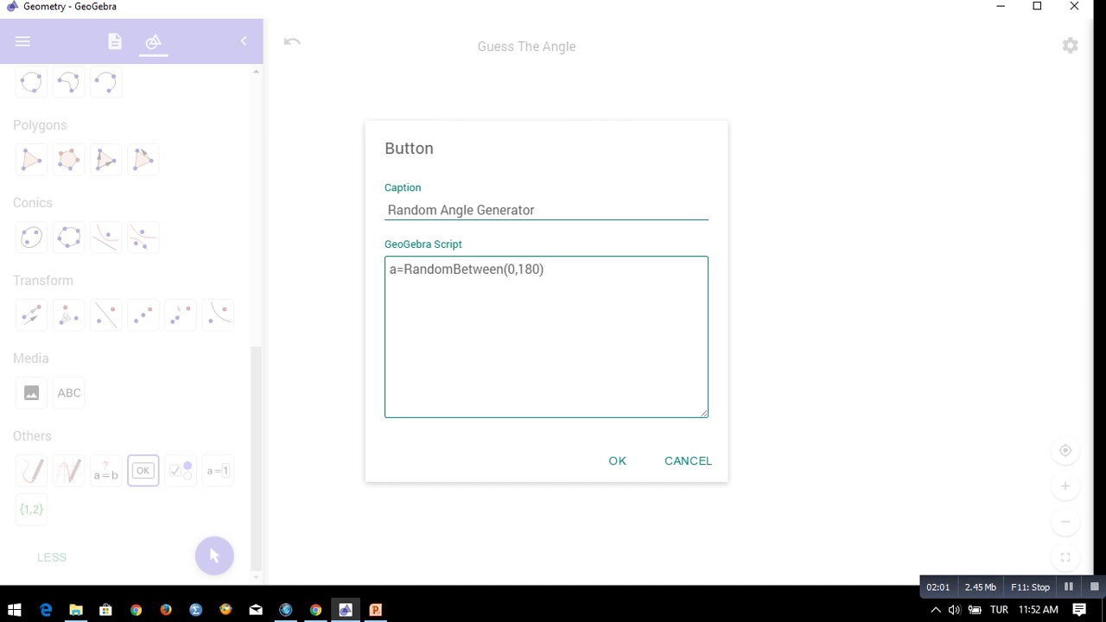
{"action": "left_click", "coordinate": [617, 461]}
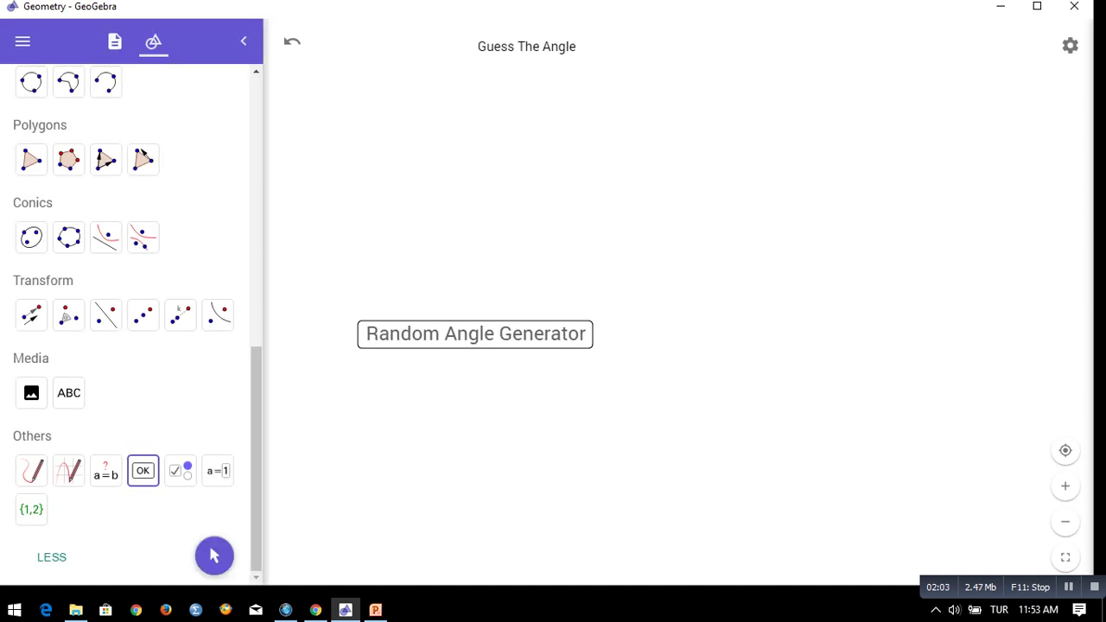
Show the algebra list and run the Random Angle Generator button three times to create and refresh variable a
{"action": "left_click", "coordinate": [115, 42]}
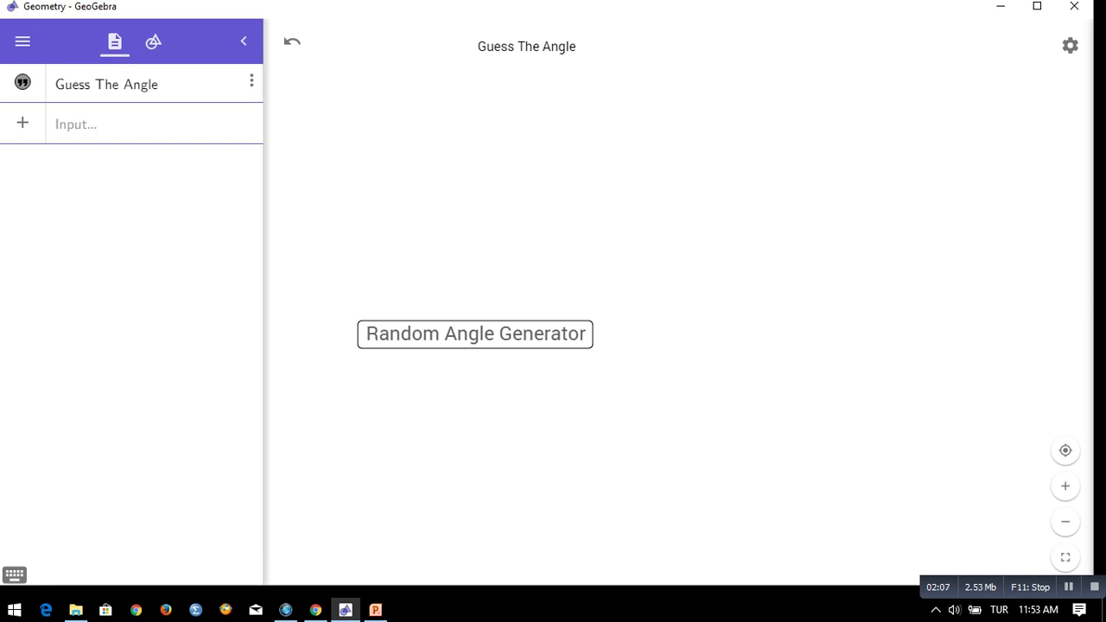
{"action": "left_click", "coordinate": [476, 334]}
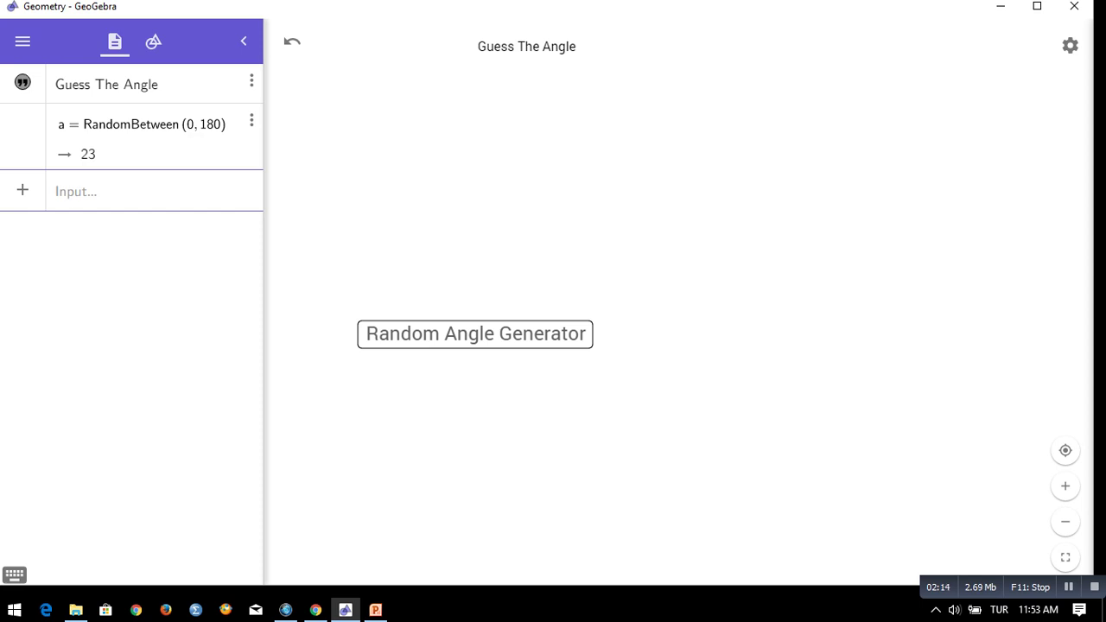
{"action": "left_click", "coordinate": [475, 334]}
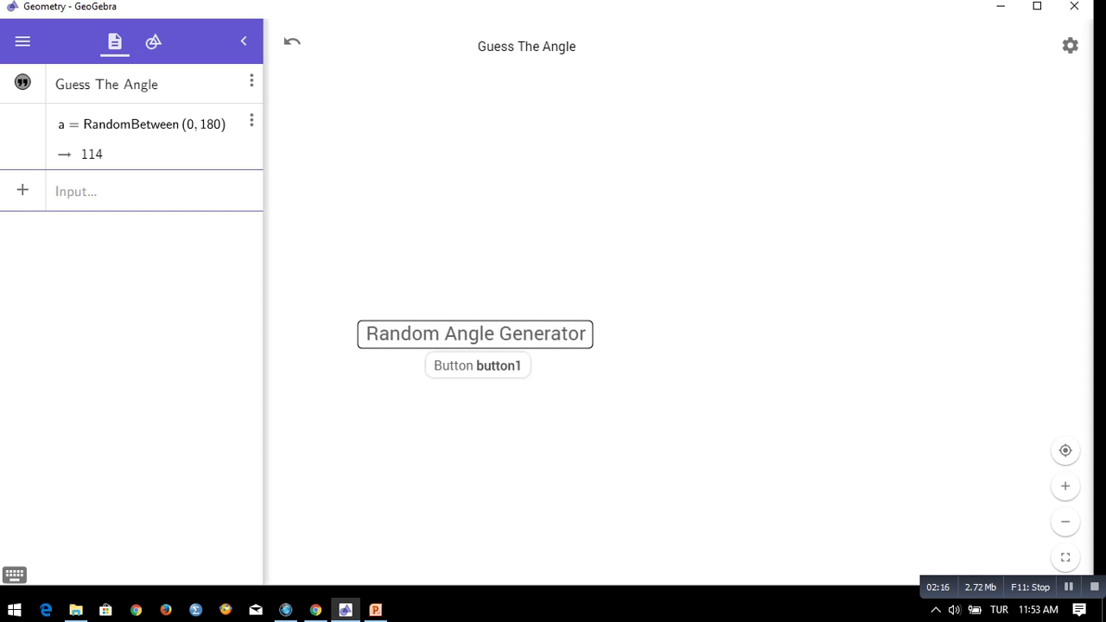
{"action": "left_click", "coordinate": [475, 333]}
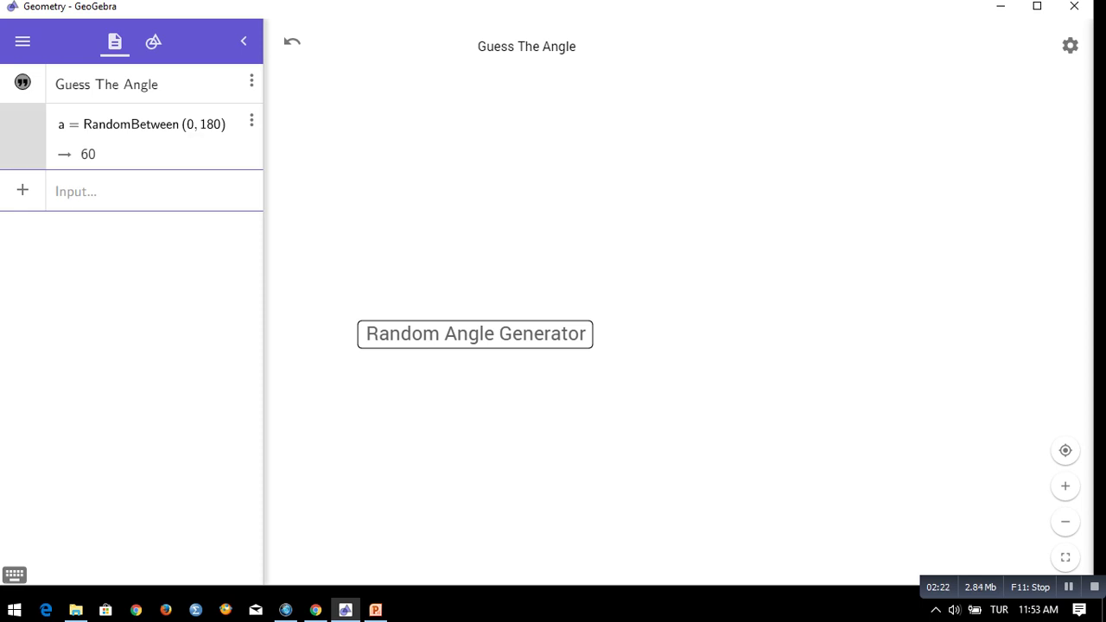
Place variable a as a dynamic text just above the button and test it by generating several new random values
{"action": "left_click_drag", "start_coordinate": [83, 123], "coordinate": [458, 295]}
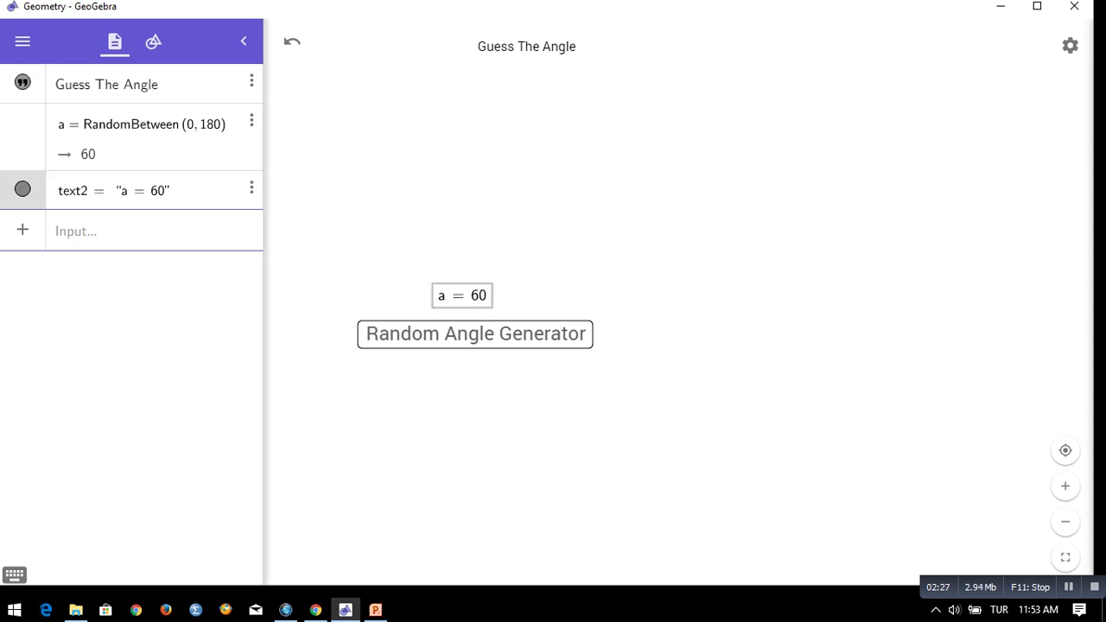
{"action": "key", "text": "Escape"}
{"action": "left_click", "coordinate": [477, 335]}
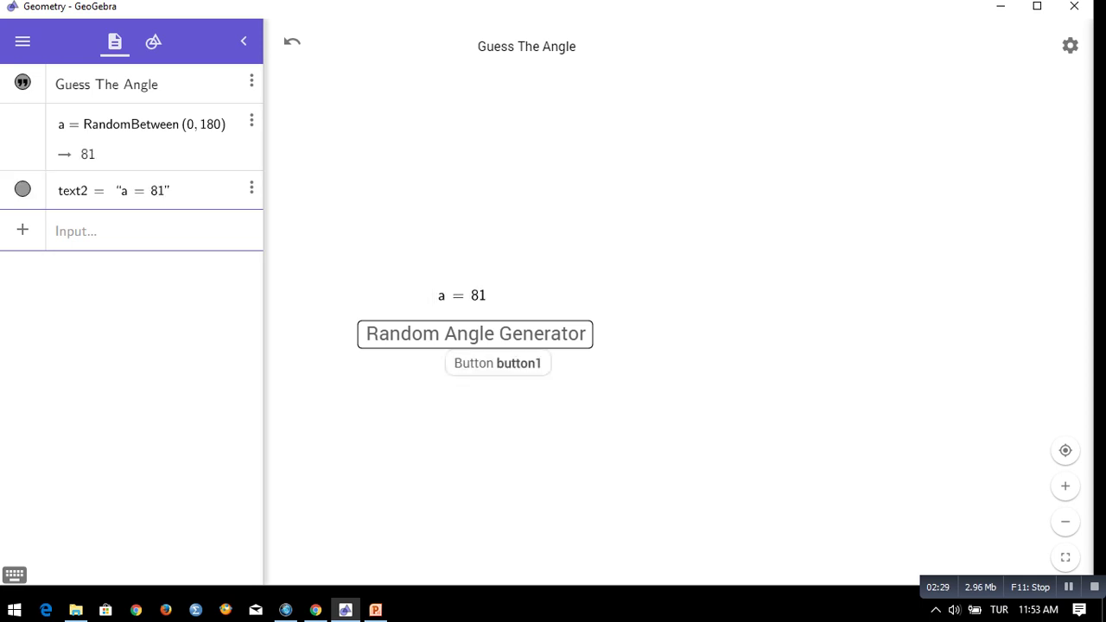
{"action": "left_click", "coordinate": [477, 336]}
{"action": "left_click", "coordinate": [477, 336]}
{"action": "left_click", "coordinate": [477, 335]}
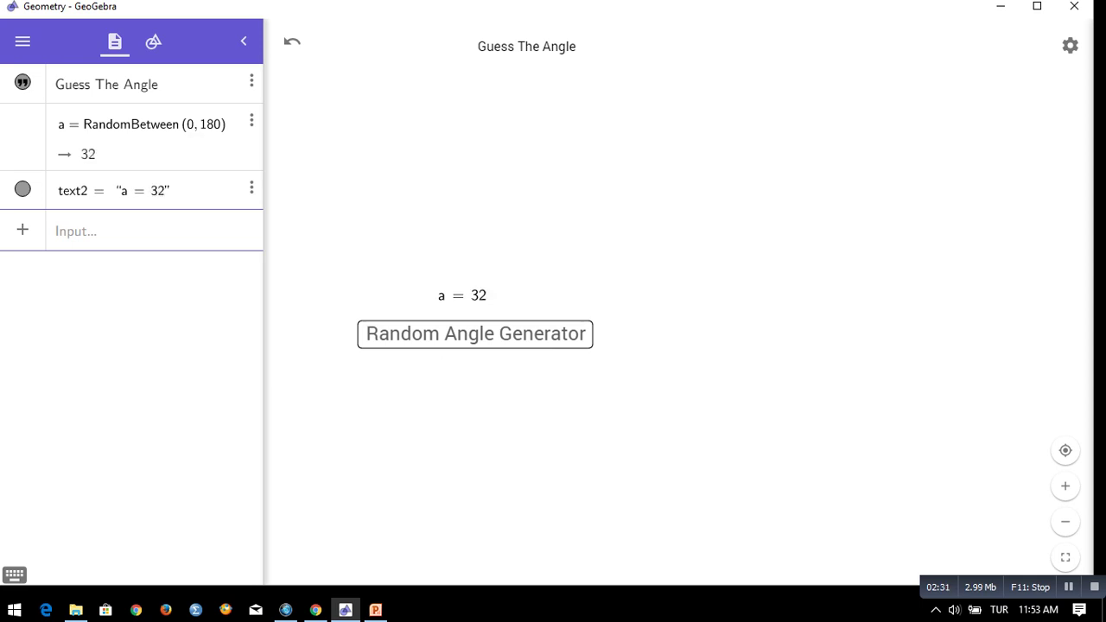
{"action": "left_click", "coordinate": [478, 335]}
{"action": "left_click", "coordinate": [477, 335]}
{"action": "left_click", "coordinate": [477, 335]}
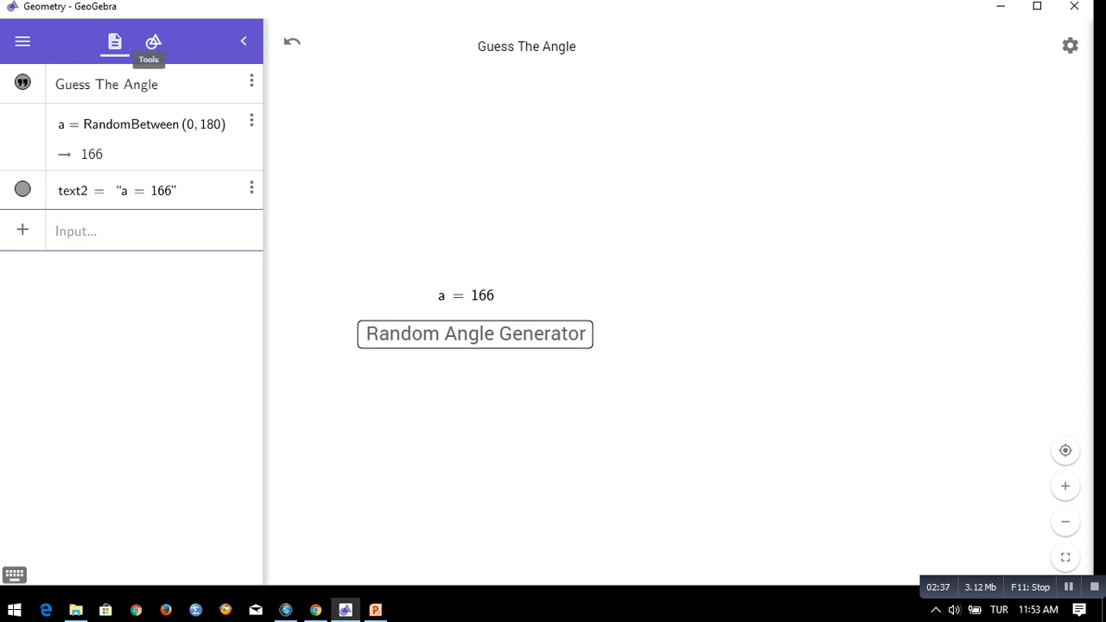
Draw a horizontal segment on the canvas to the right of the a text, and shift it slightly right and down
{"action": "left_click", "coordinate": [153, 41]}
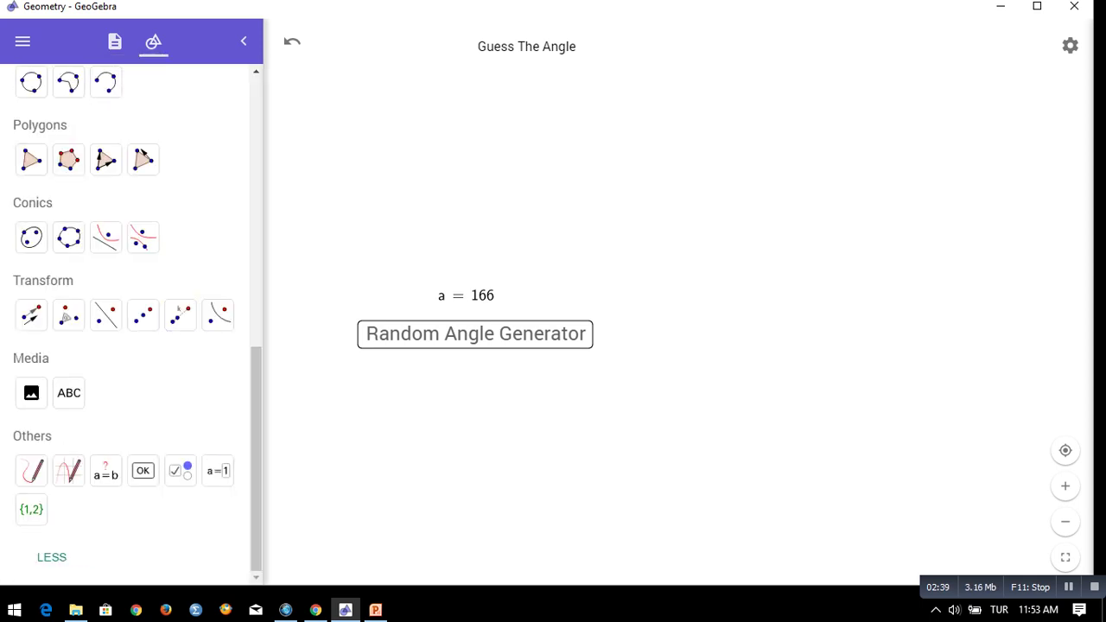
{"action": "scroll", "coordinate": [129, 324], "scroll_direction": "up", "scroll_amount": 5}
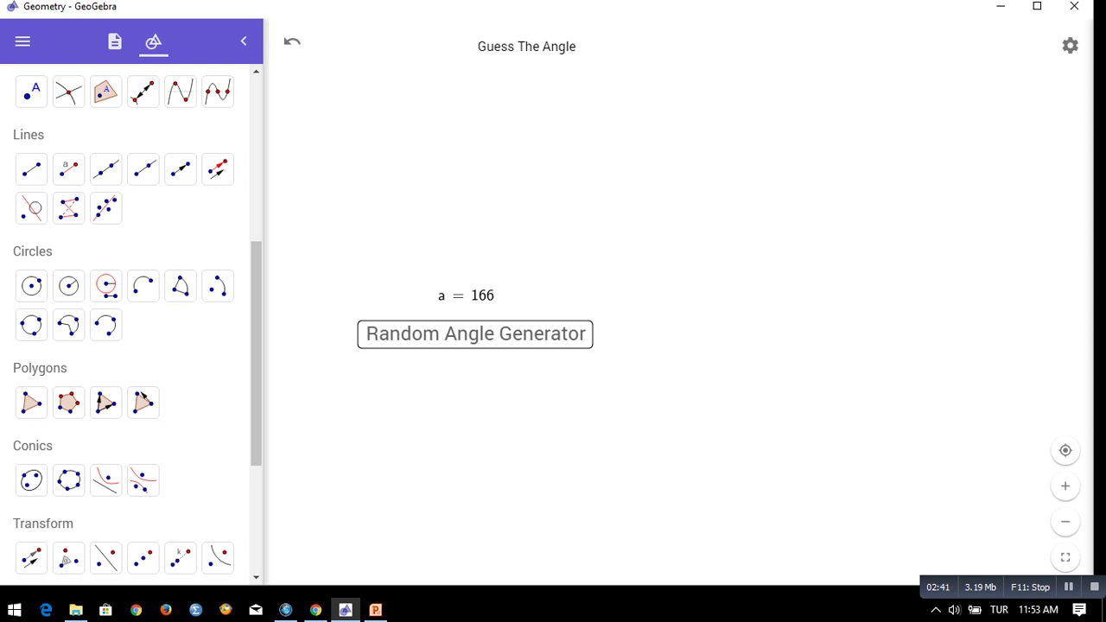
{"action": "left_click", "coordinate": [31, 169]}
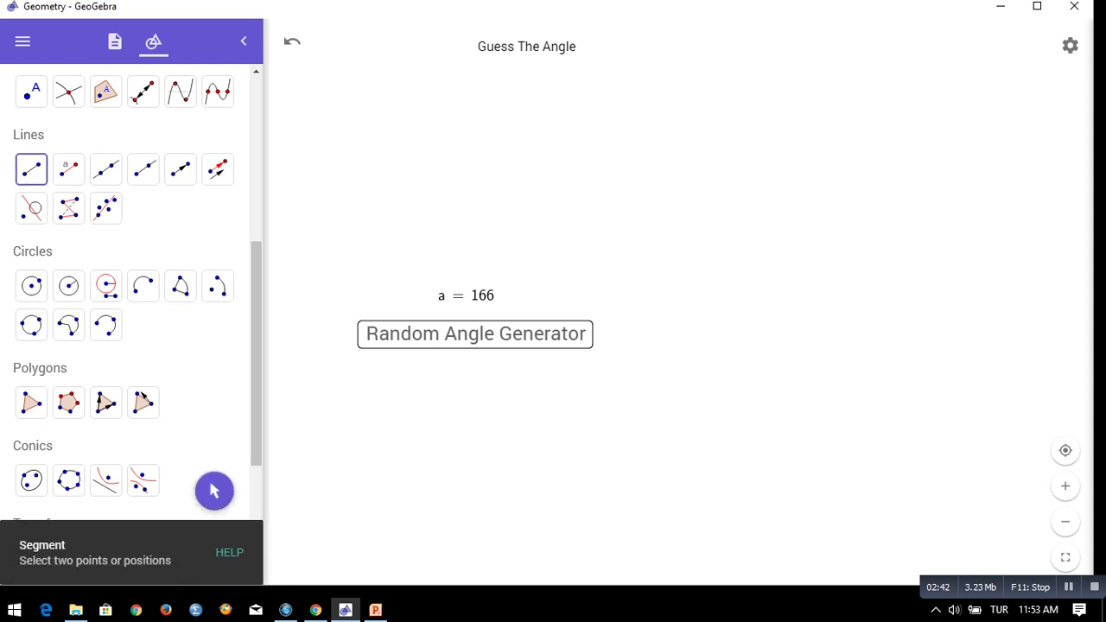
{"action": "left_click", "coordinate": [590, 257]}
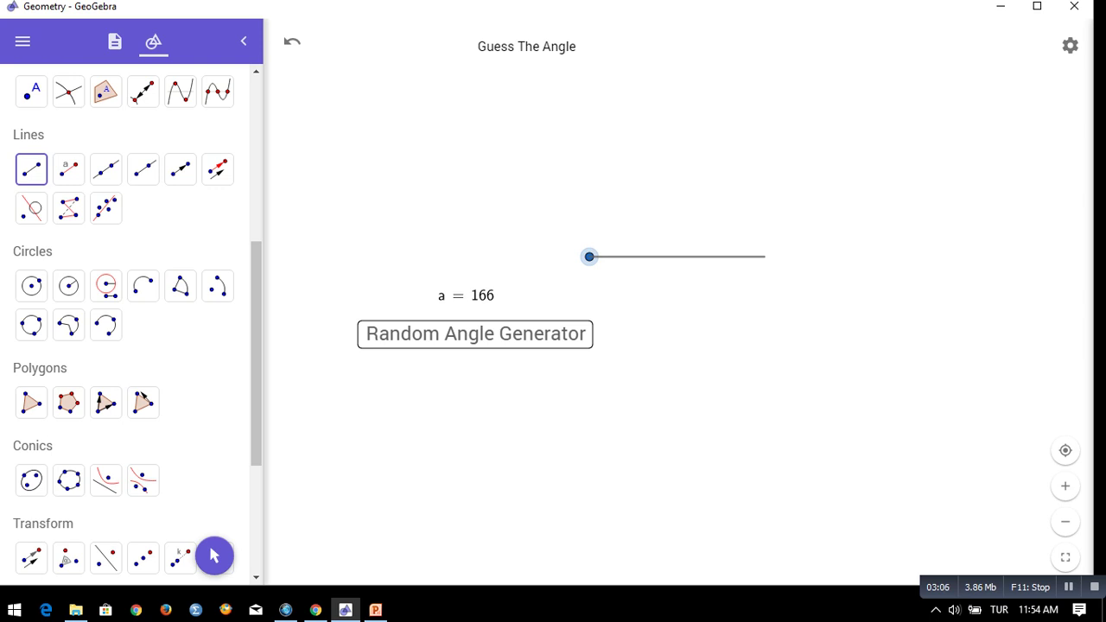
{"action": "left_click", "coordinate": [747, 257]}
{"action": "left_click", "coordinate": [214, 556]}
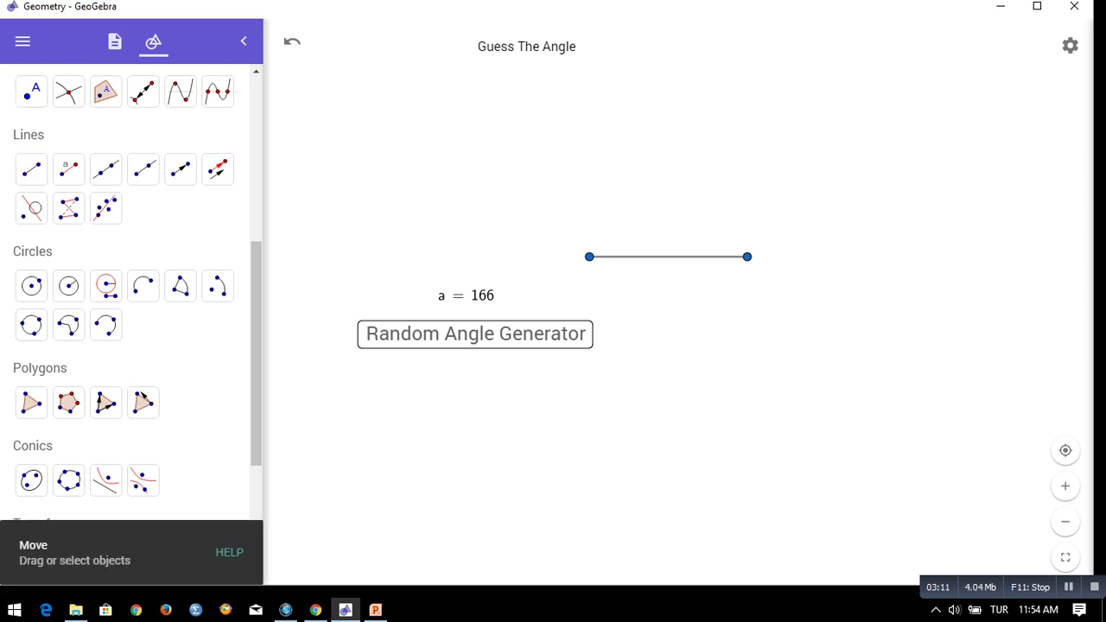
{"action": "left_click_drag", "start_coordinate": [669, 256], "coordinate": [711, 267]}
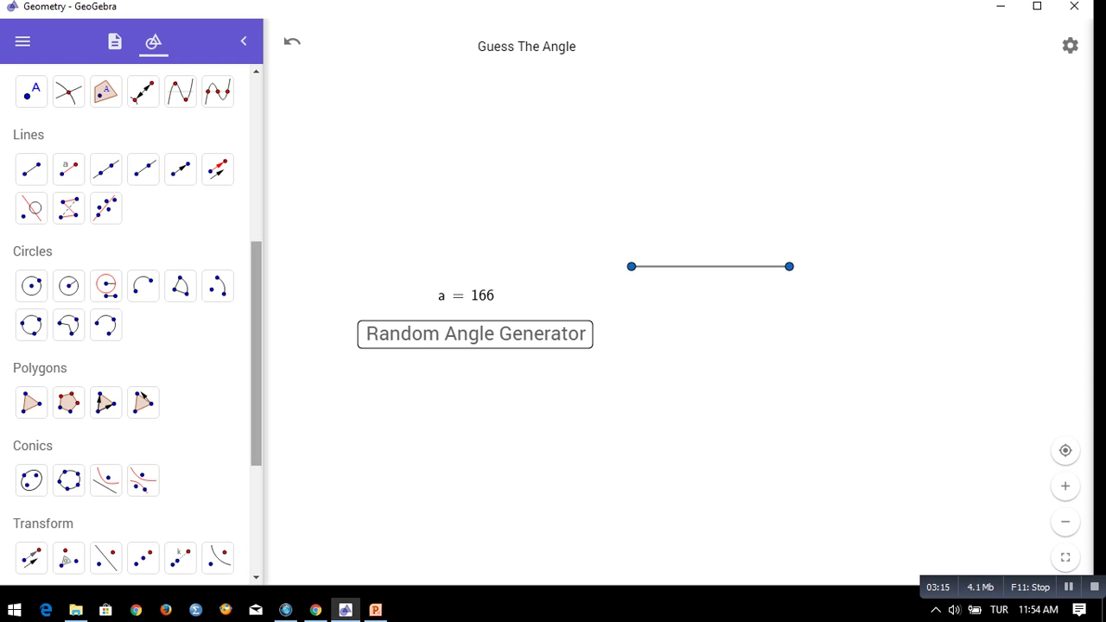
Construct a counterclockwise angle of given size a° from the segment's right endpoint, with the left endpoint as vertex
{"action": "scroll", "coordinate": [130, 328], "scroll_direction": "down", "scroll_amount": 3}
{"action": "scroll", "coordinate": [130, 328], "scroll_direction": "down", "scroll_amount": 1}
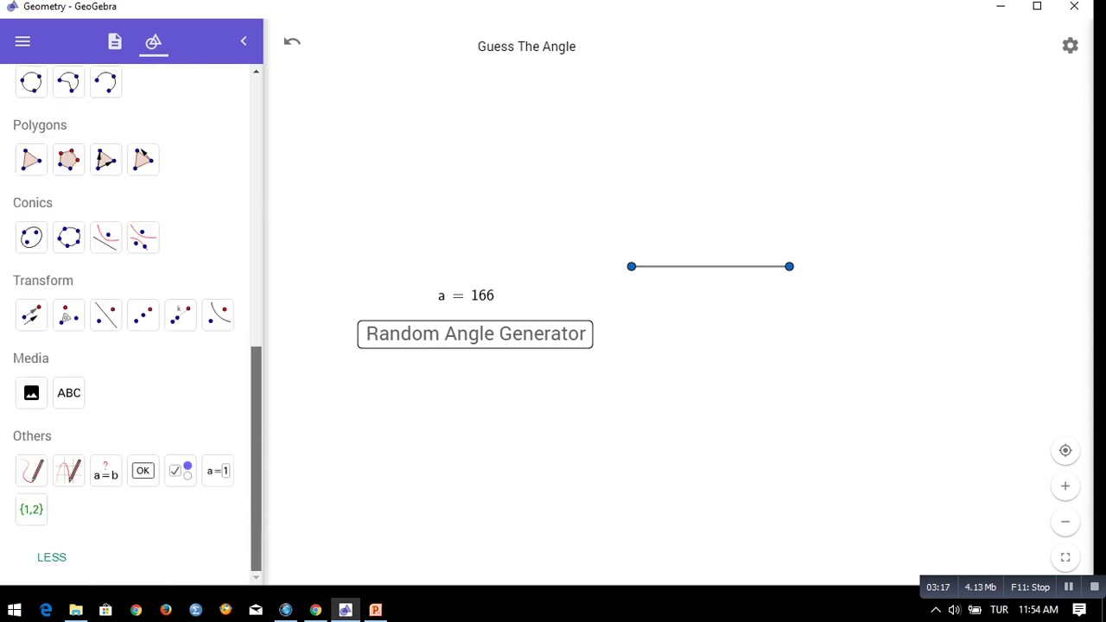
{"action": "scroll", "coordinate": [130, 328], "scroll_direction": "up", "scroll_amount": 5}
{"action": "left_click_drag", "start_coordinate": [256, 256], "coordinate": [256, 207]}
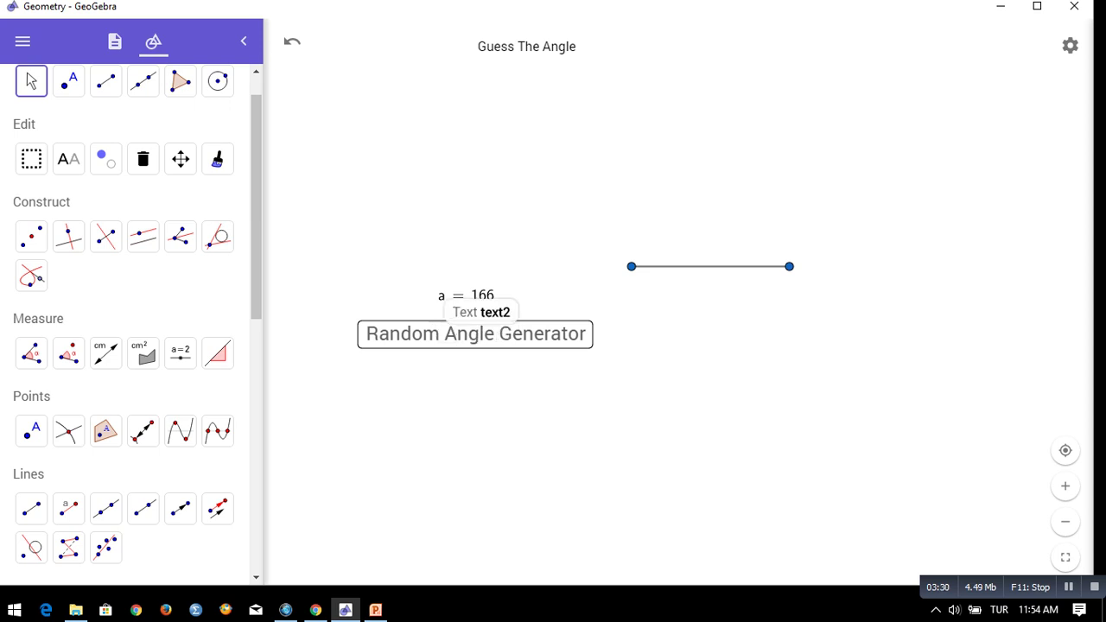
{"action": "left_click", "coordinate": [68, 353]}
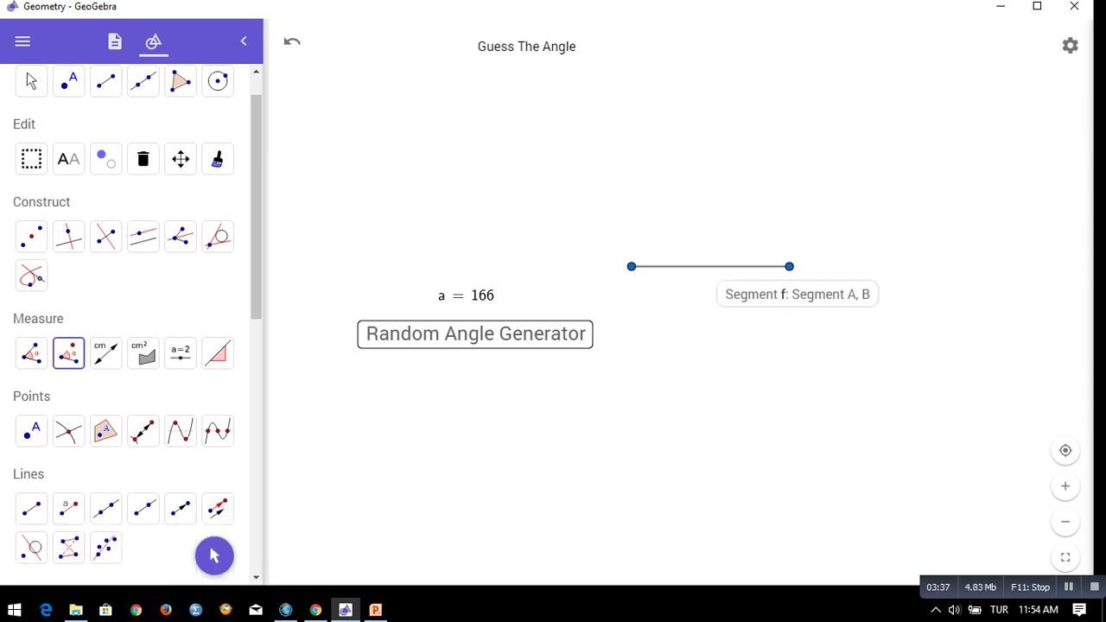
{"action": "left_click", "coordinate": [789, 266]}
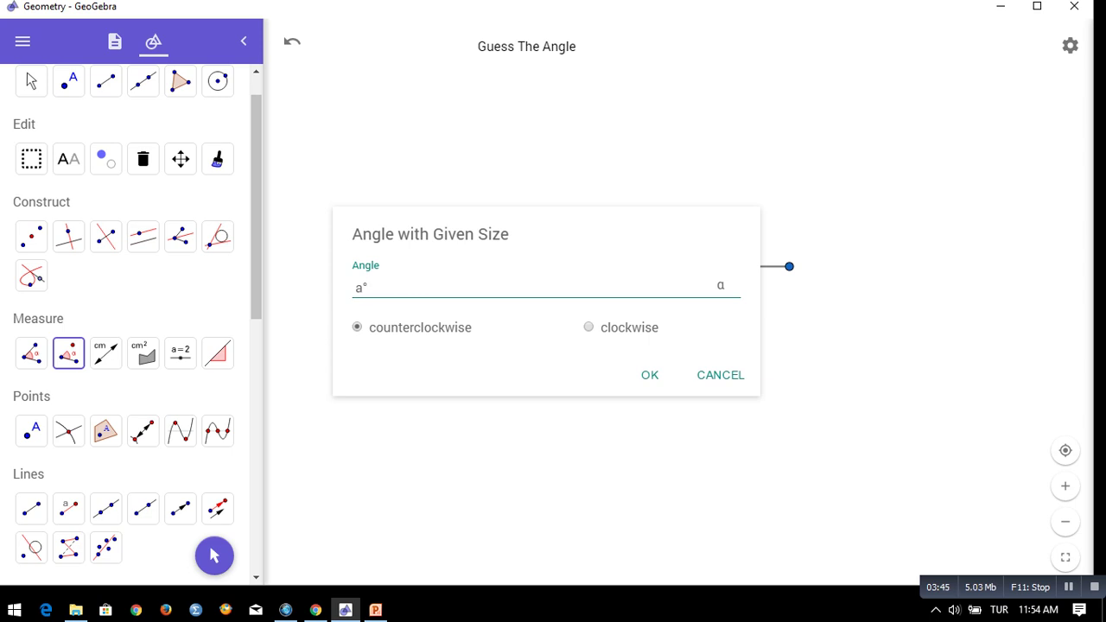
{"action": "key", "text": "Left"}
{"action": "key", "text": "shift+Right"}
{"action": "key", "text": "shift+Left"}
{"action": "key", "text": "shift+Left"}
{"action": "key", "text": "shift+Right"}
{"action": "key", "text": "shift+Right"}
{"action": "key", "text": "Right"}
{"action": "left_click", "coordinate": [650, 376]}
{"action": "key", "text": "Return"}
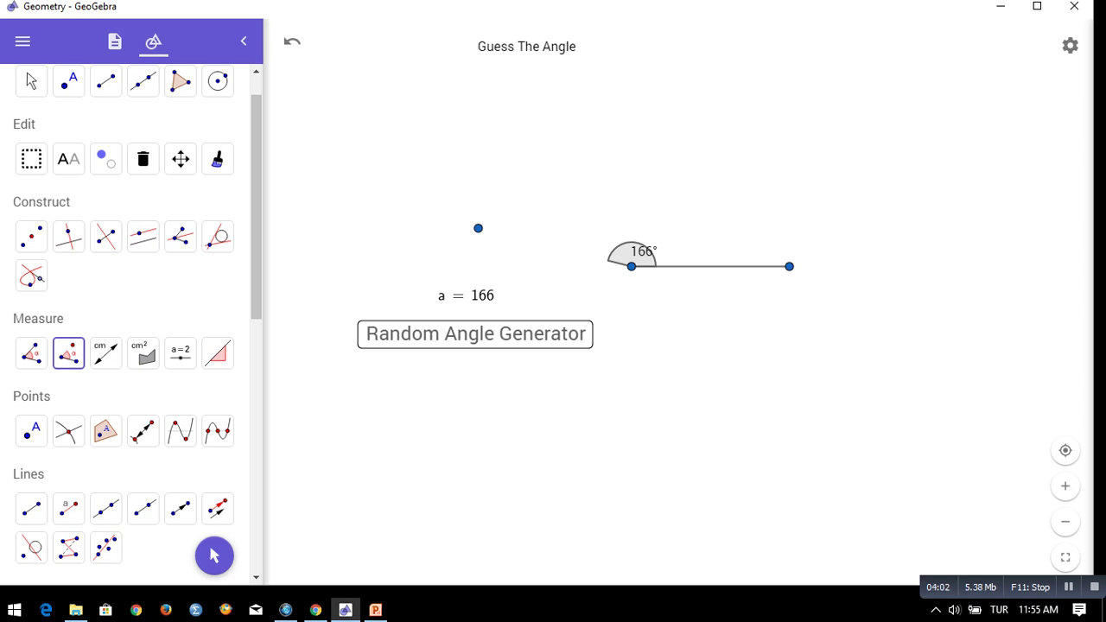
Draw a segment from the angle's vertex to the rotated point to form the angle's second side
{"action": "scroll", "coordinate": [130, 320], "scroll_direction": "up", "scroll_amount": 1}
{"action": "left_click_drag", "start_coordinate": [256, 202], "coordinate": [256, 189]}
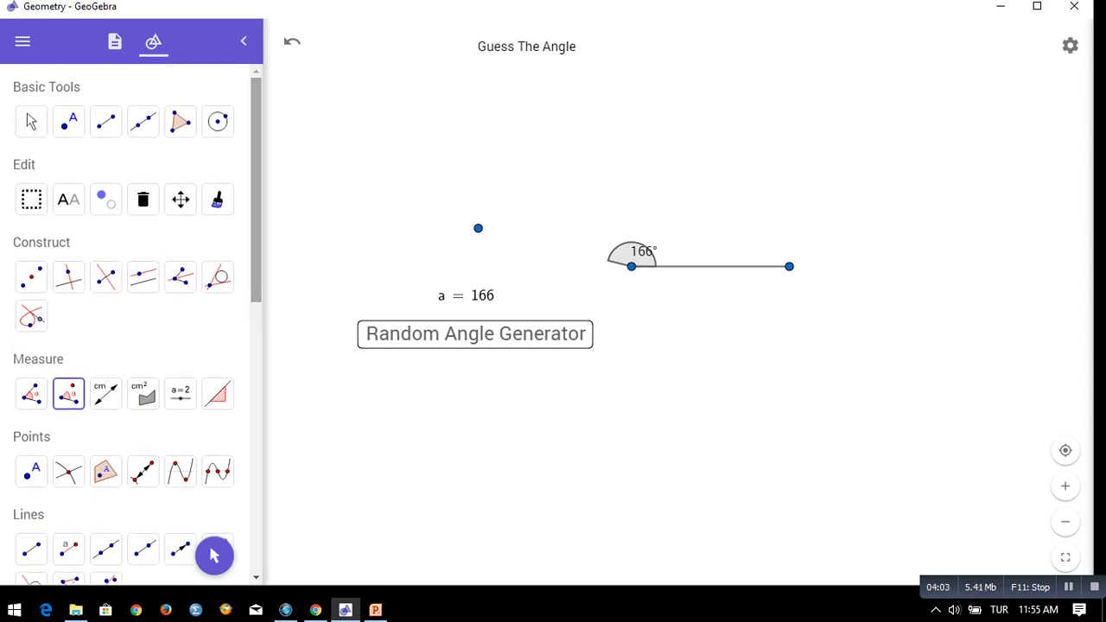
{"action": "left_click", "coordinate": [106, 121]}
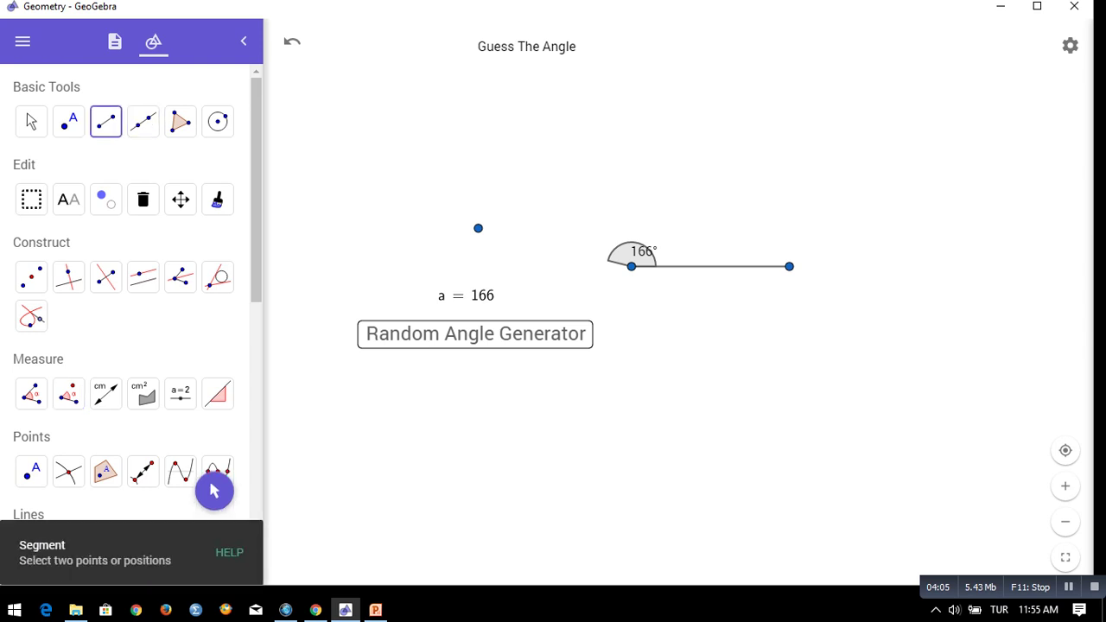
{"action": "left_click", "coordinate": [632, 266]}
{"action": "left_click", "coordinate": [478, 228]}
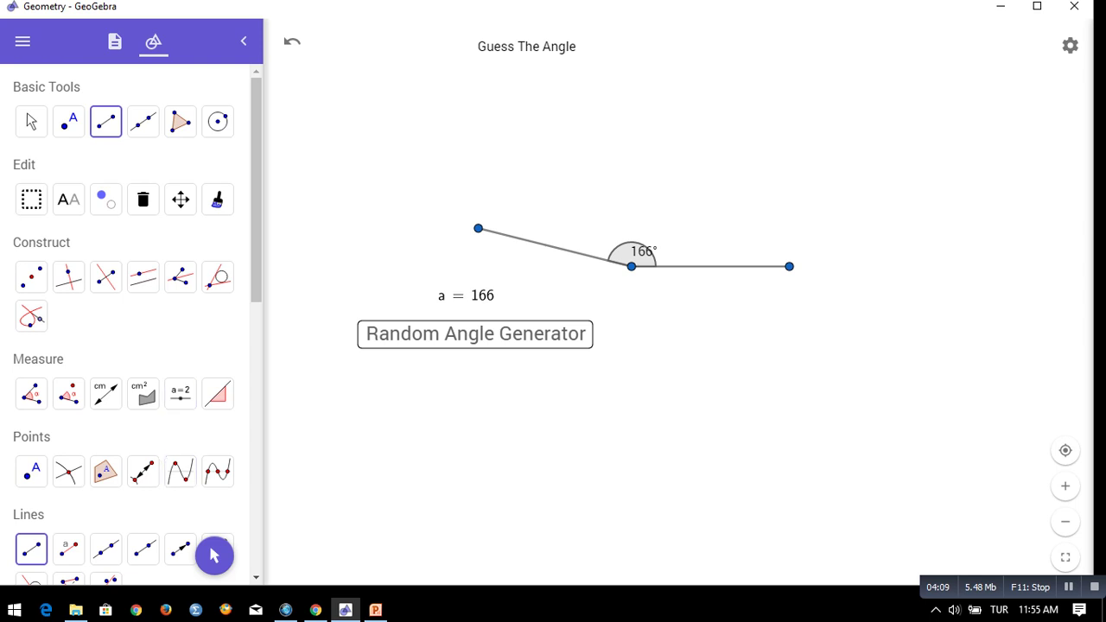
{"action": "key", "text": "Escape"}
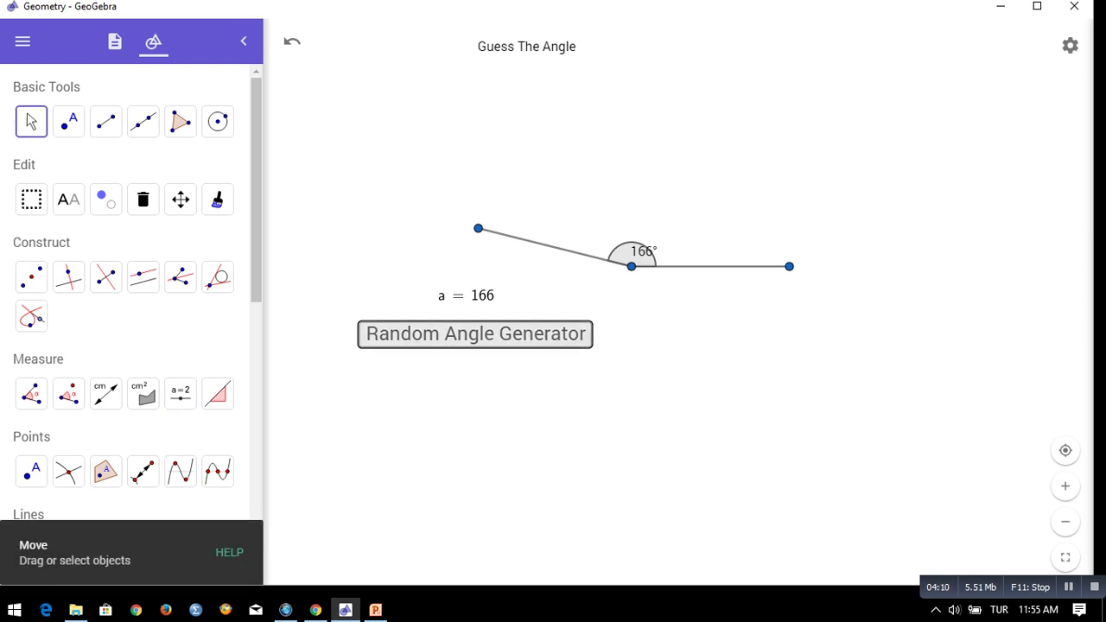
Test the Random Angle Generator button repeatedly to check that the drawn angle follows the random value
{"action": "left_click", "coordinate": [481, 336]}
{"action": "left_click", "coordinate": [480, 335]}
{"action": "left_click", "coordinate": [481, 336]}
{"action": "left_click", "coordinate": [481, 336]}
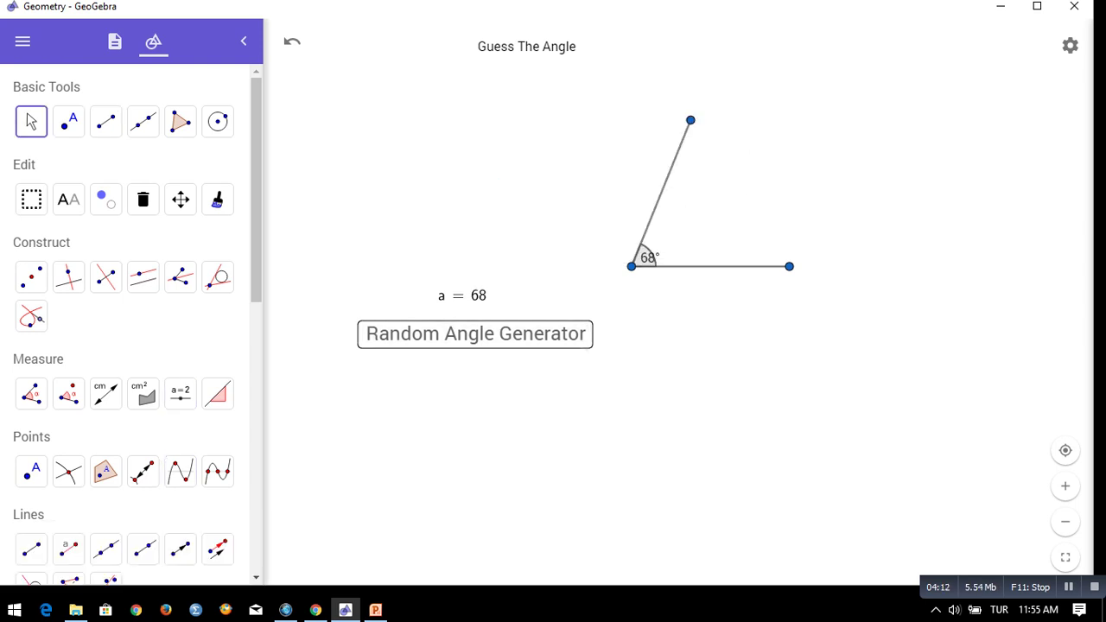
{"action": "left_click", "coordinate": [489, 338]}
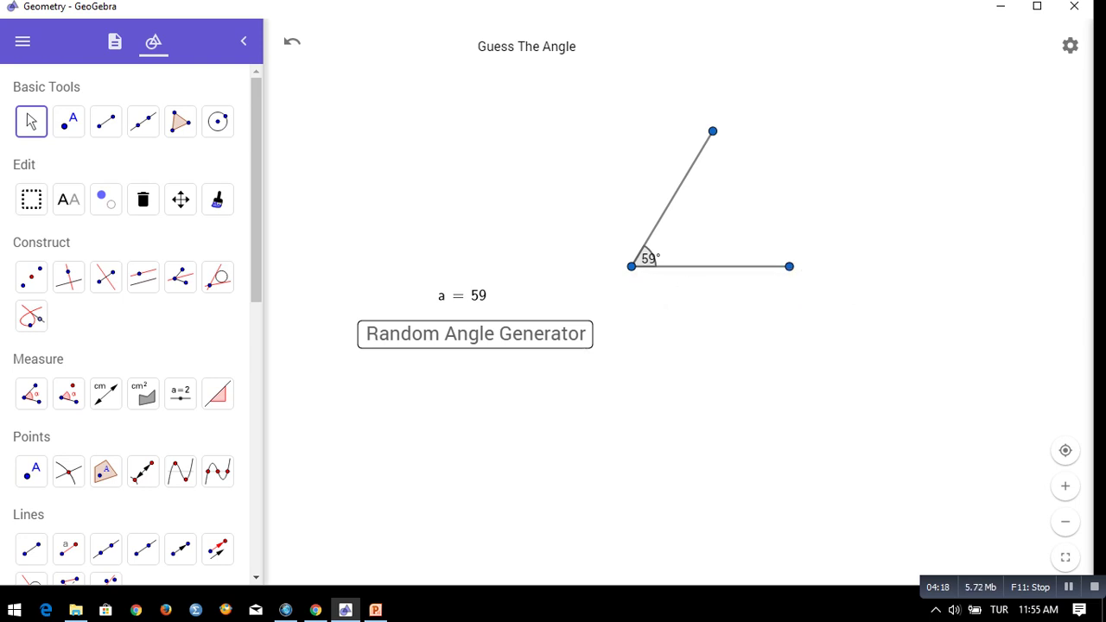
{"action": "left_click", "coordinate": [489, 339]}
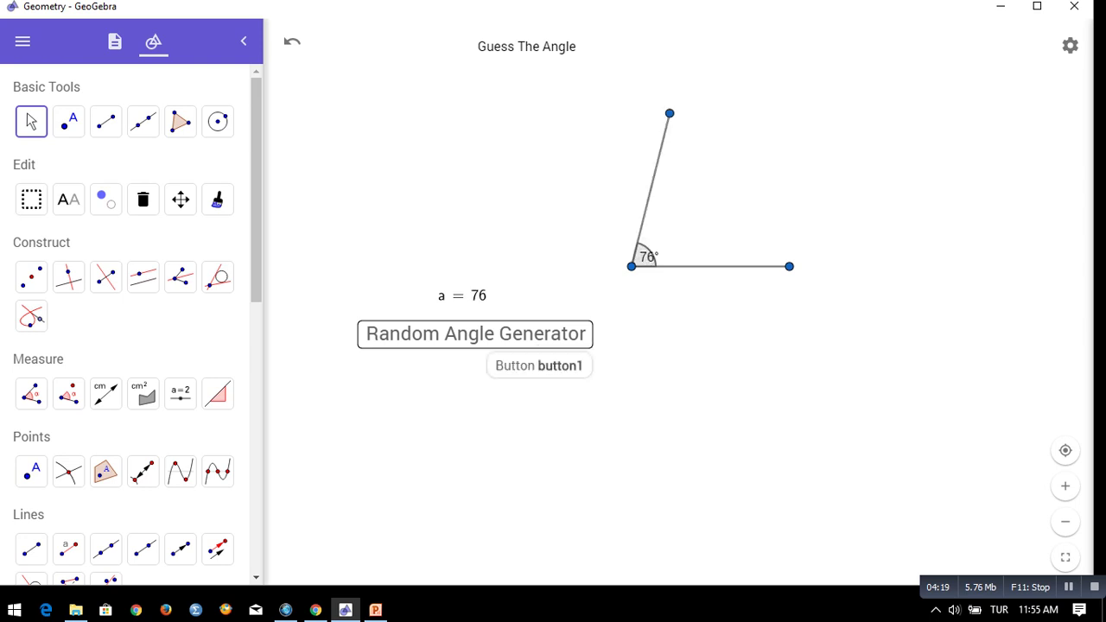
{"action": "left_click", "coordinate": [488, 338]}
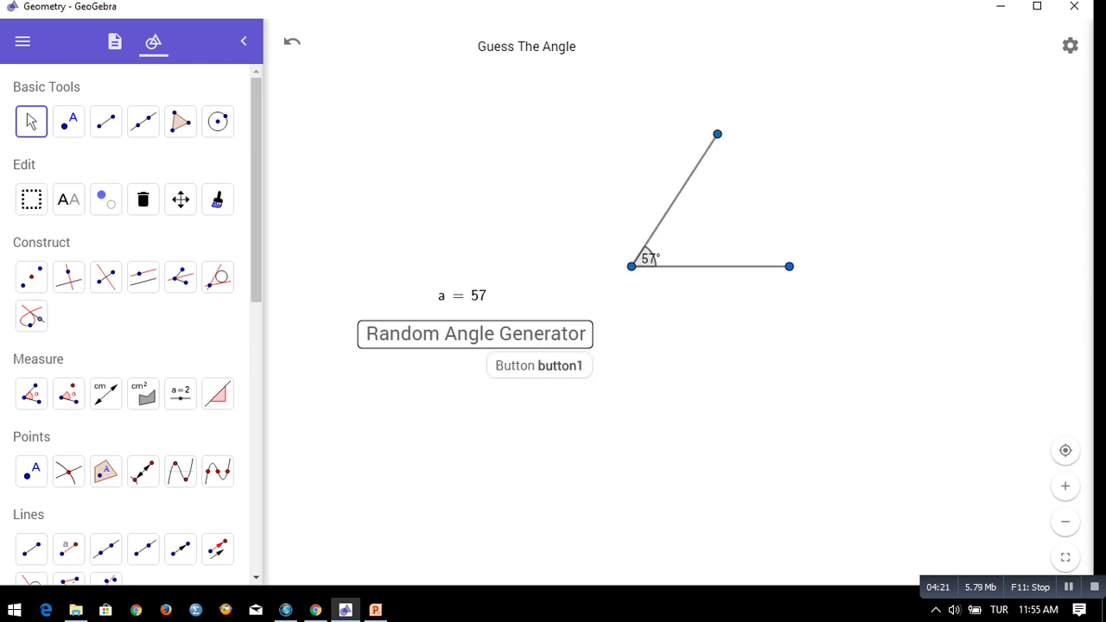
{"action": "left_click", "coordinate": [488, 339]}
{"action": "left_click", "coordinate": [489, 338]}
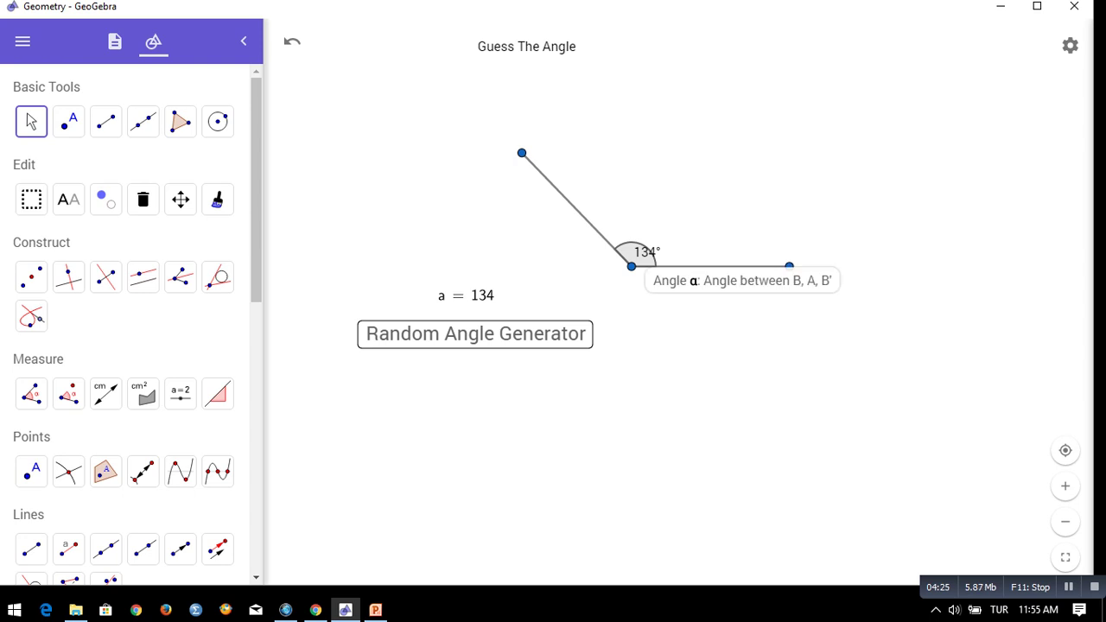
Turn off the value label of the angle between the two segments
{"action": "left_click", "coordinate": [634, 255]}
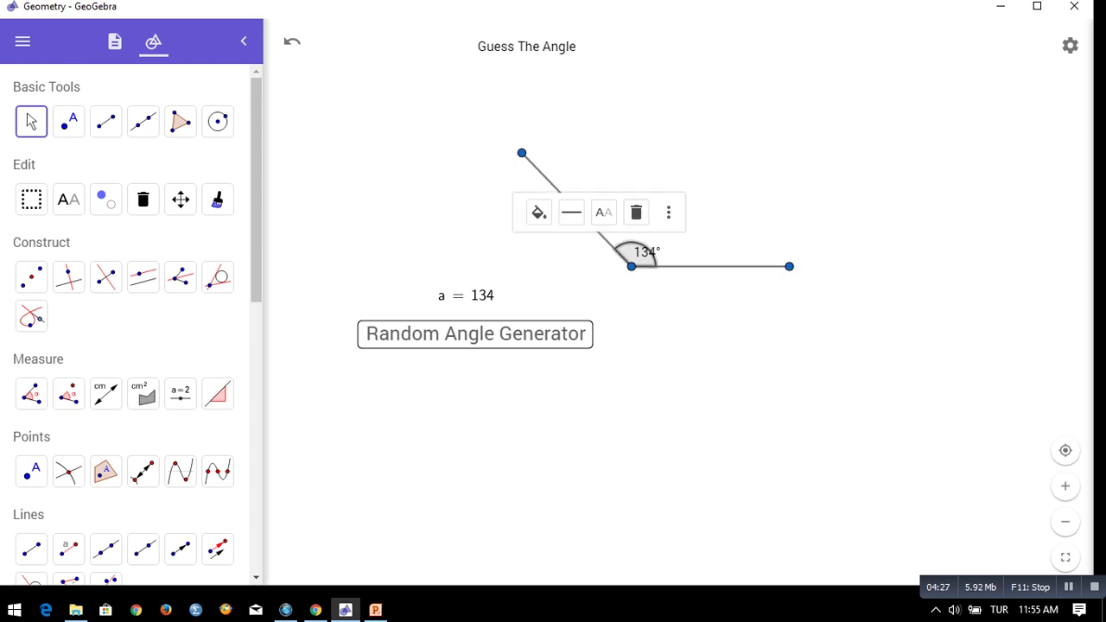
{"action": "right_click", "coordinate": [631, 253]}
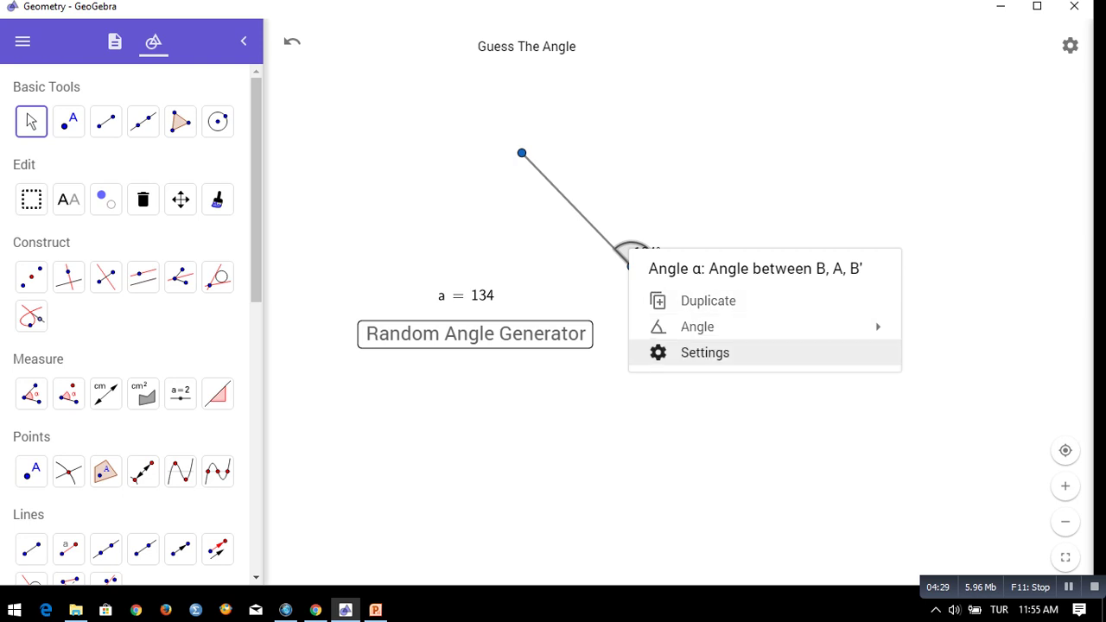
{"action": "left_click", "coordinate": [706, 352]}
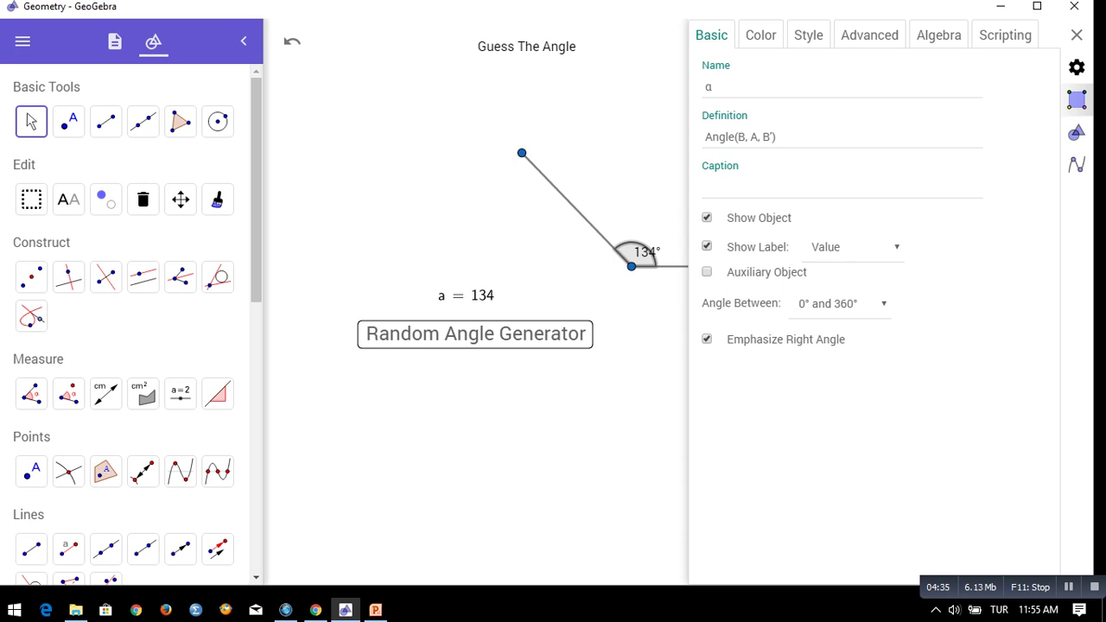
{"action": "left_click", "coordinate": [707, 247]}
{"action": "left_click", "coordinate": [1076, 34]}
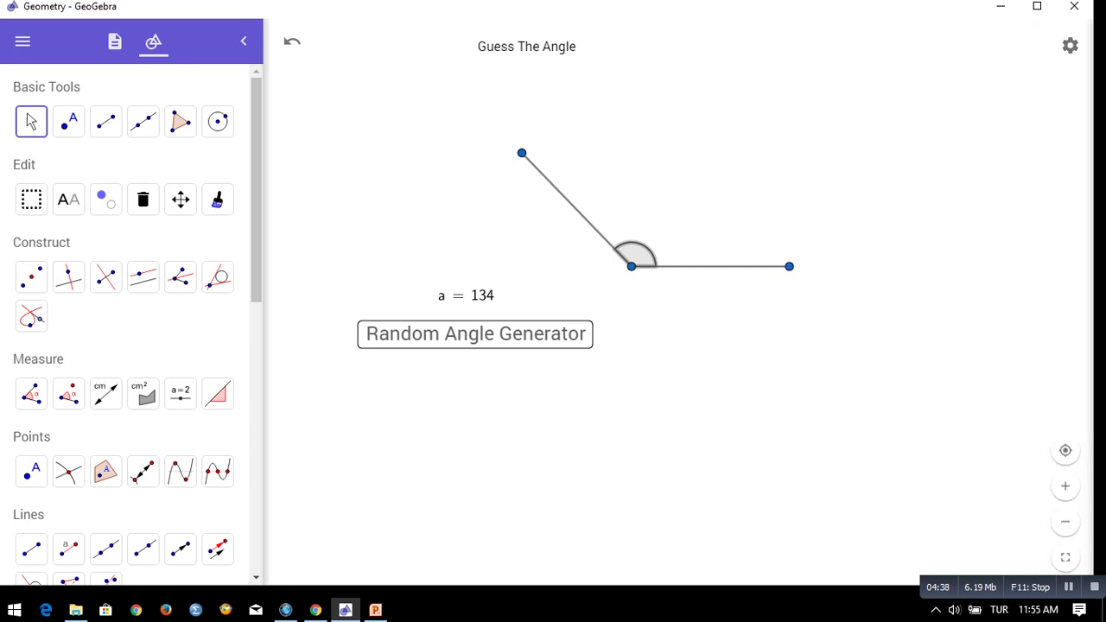
Generate several more random angles to check the drawing without its angle label
{"action": "left_click", "coordinate": [517, 335]}
{"action": "left_click", "coordinate": [517, 334]}
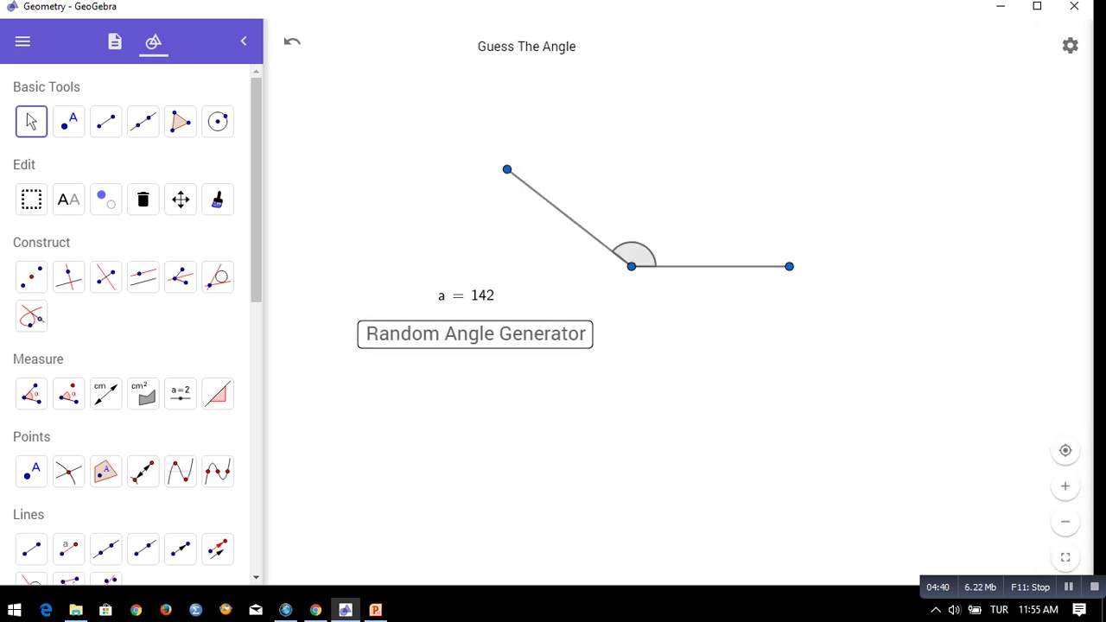
{"action": "left_click", "coordinate": [476, 333]}
{"action": "left_click", "coordinate": [523, 337]}
{"action": "left_click", "coordinate": [523, 337]}
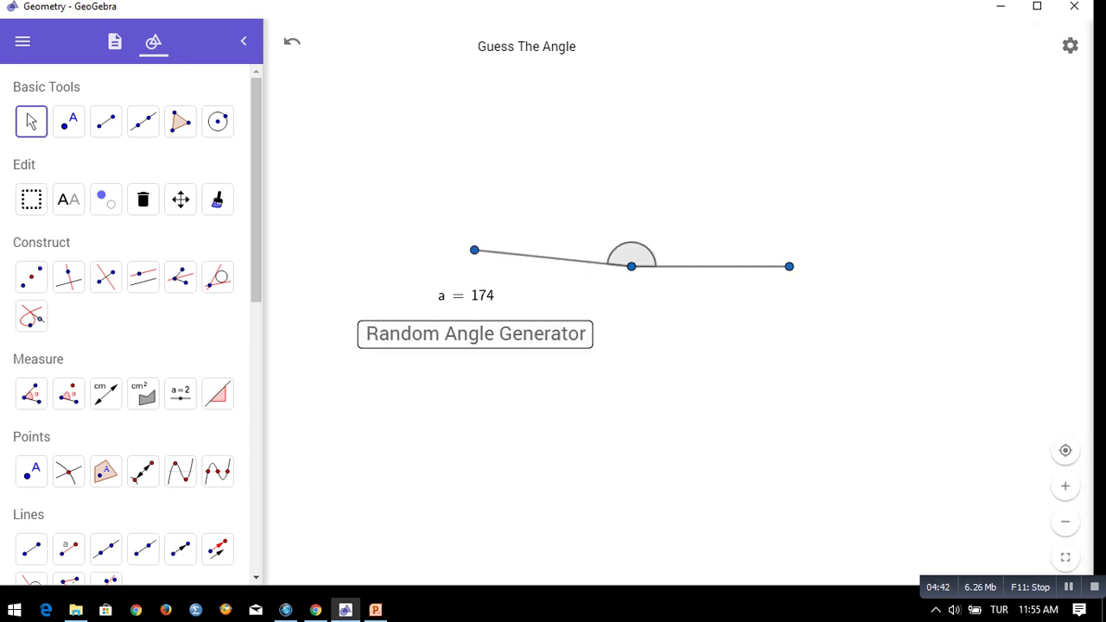
{"action": "left_click", "coordinate": [523, 337]}
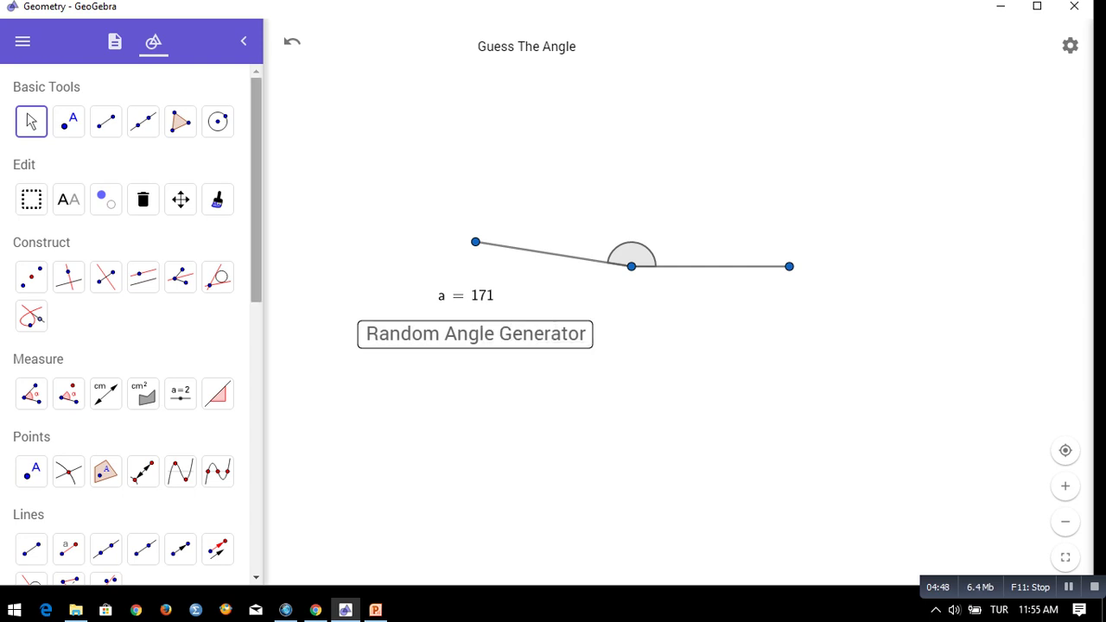
Define a new variable b = 90 for the guessed angle
{"action": "scroll", "coordinate": [130, 345], "scroll_direction": "down", "scroll_amount": 5}
{"action": "scroll", "coordinate": [130, 346], "scroll_direction": "down", "scroll_amount": 4}
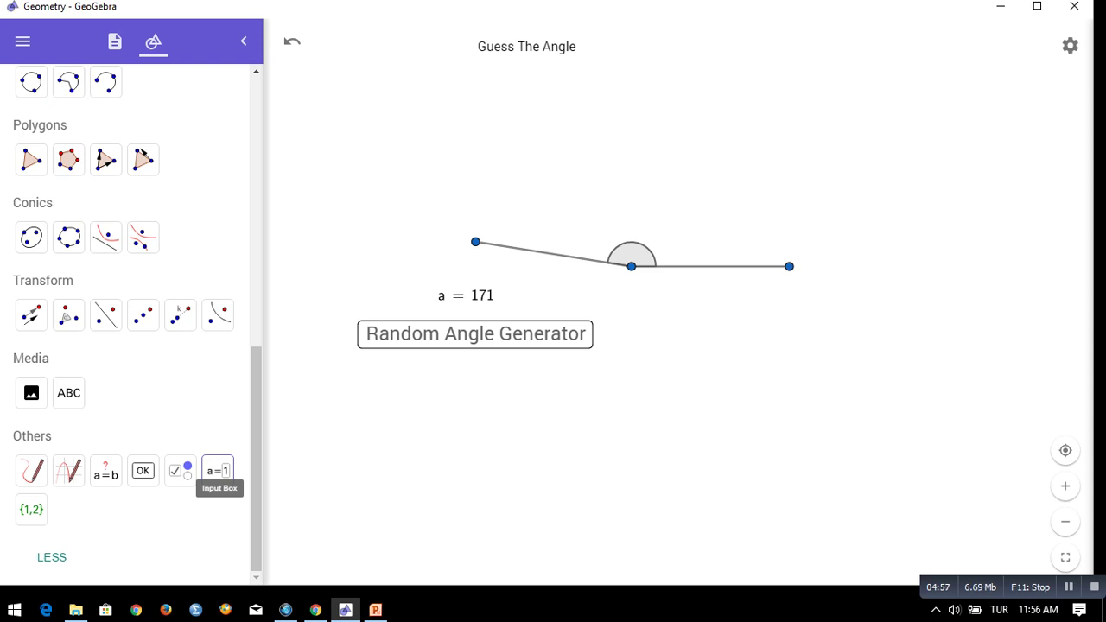
{"action": "left_click", "coordinate": [114, 41]}
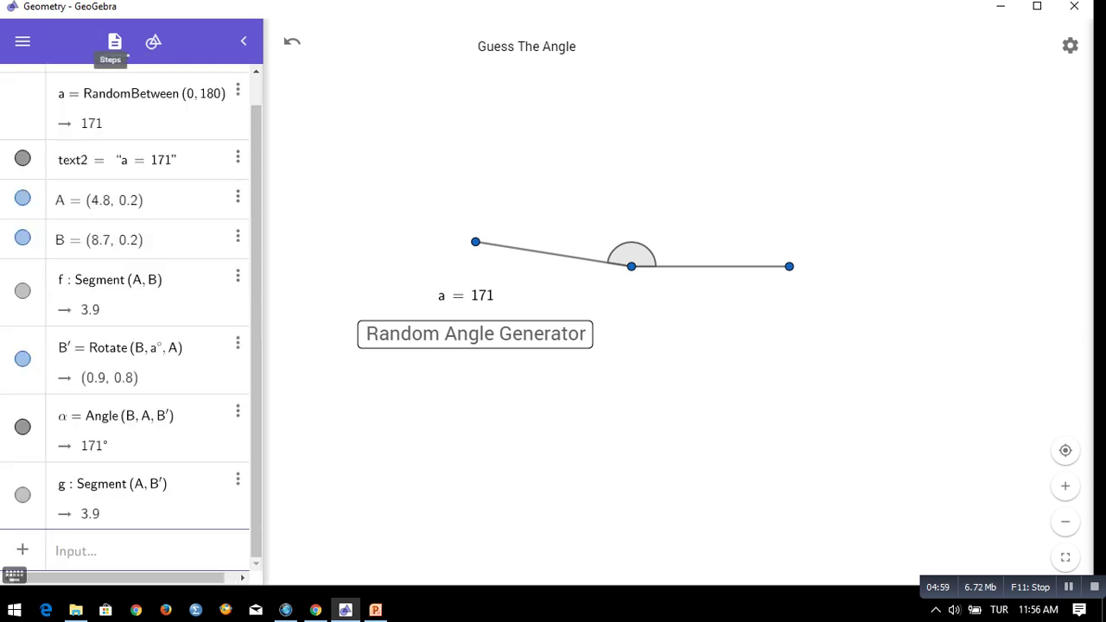
{"action": "left_click", "coordinate": [76, 550]}
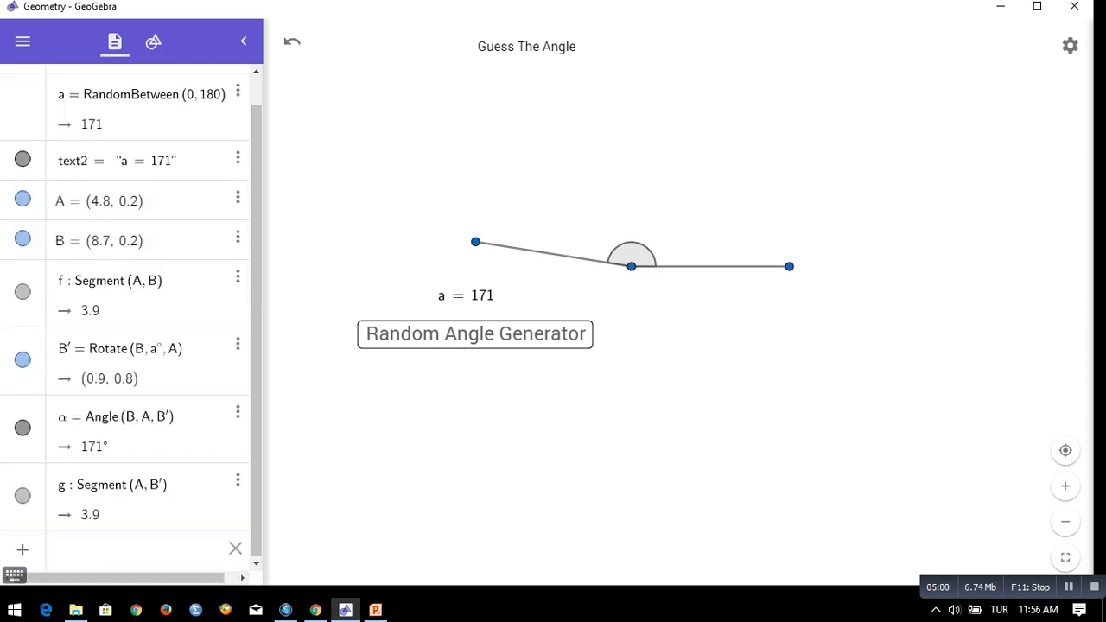
{"action": "type", "text": "b = "}
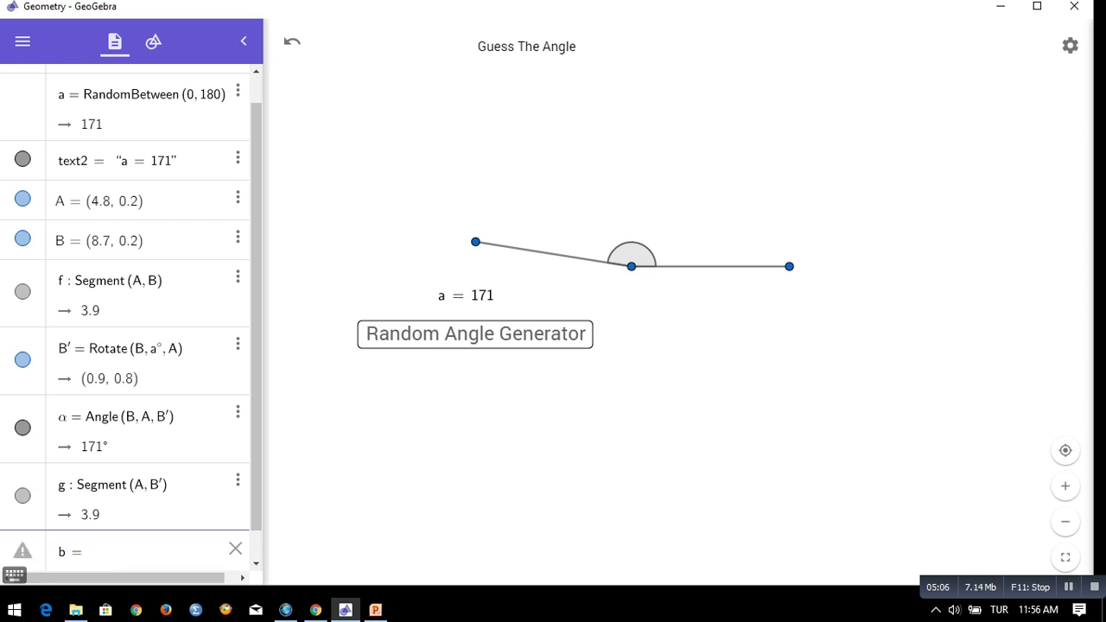
{"action": "type", "text": "90"}
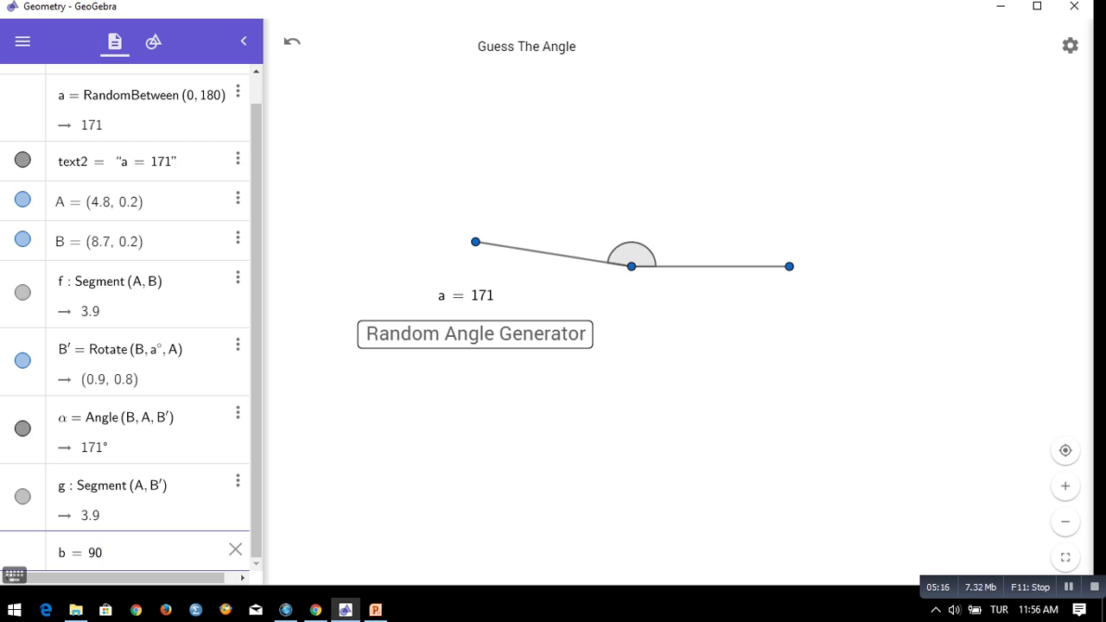
{"action": "key", "text": "Return"}
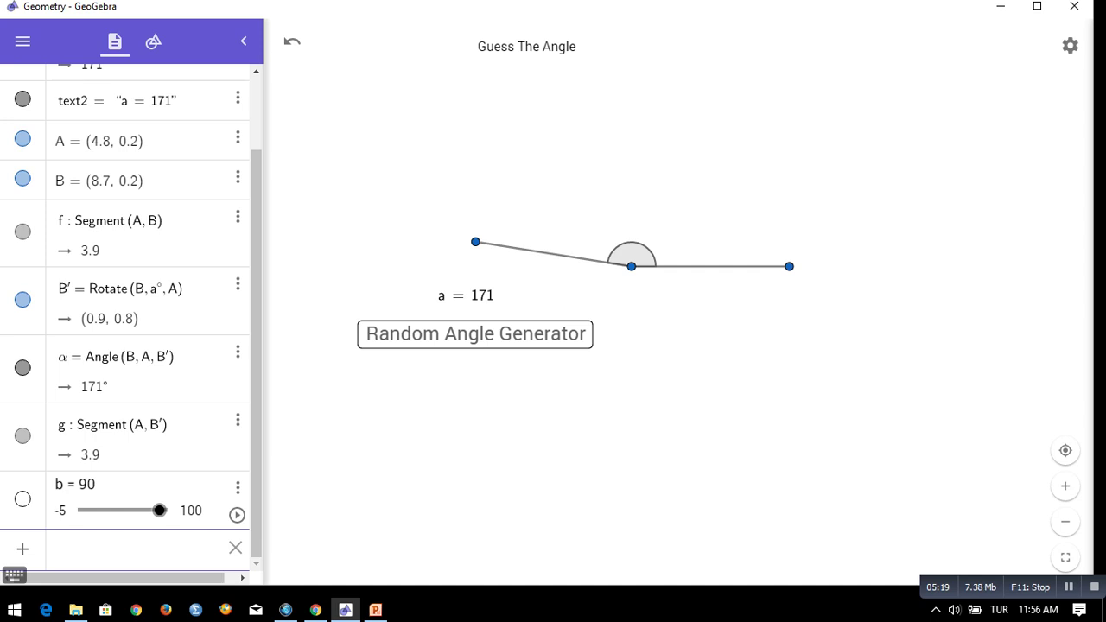
Set the range of slider b from 0 to 180
{"action": "left_click", "coordinate": [61, 511]}
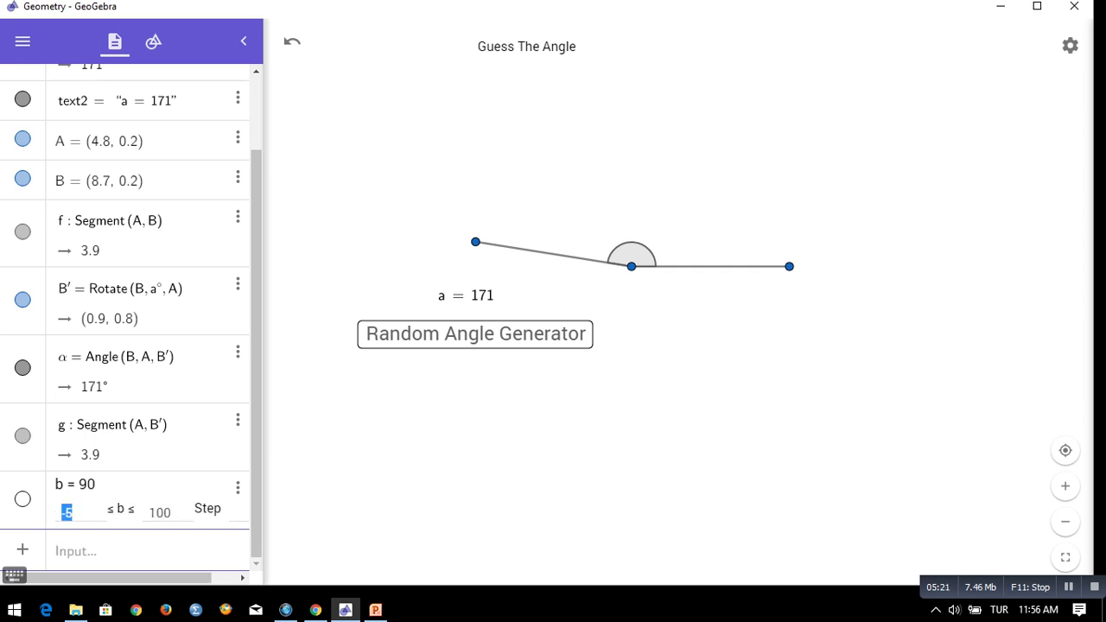
{"action": "type", "text": "0"}
{"action": "key", "text": "Tab"}
{"action": "type", "text": "180"}
{"action": "key", "text": "Return"}
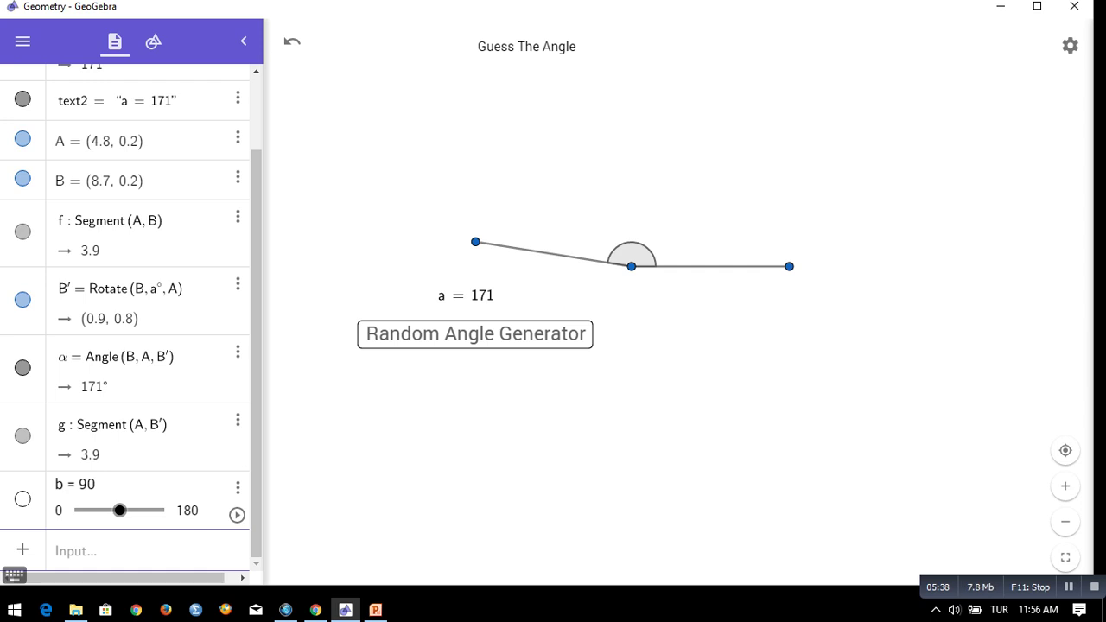
Add an input box captioned "My guess is:" linked to b, to the right of the Random Angle Generator button
{"action": "left_click", "coordinate": [153, 41]}
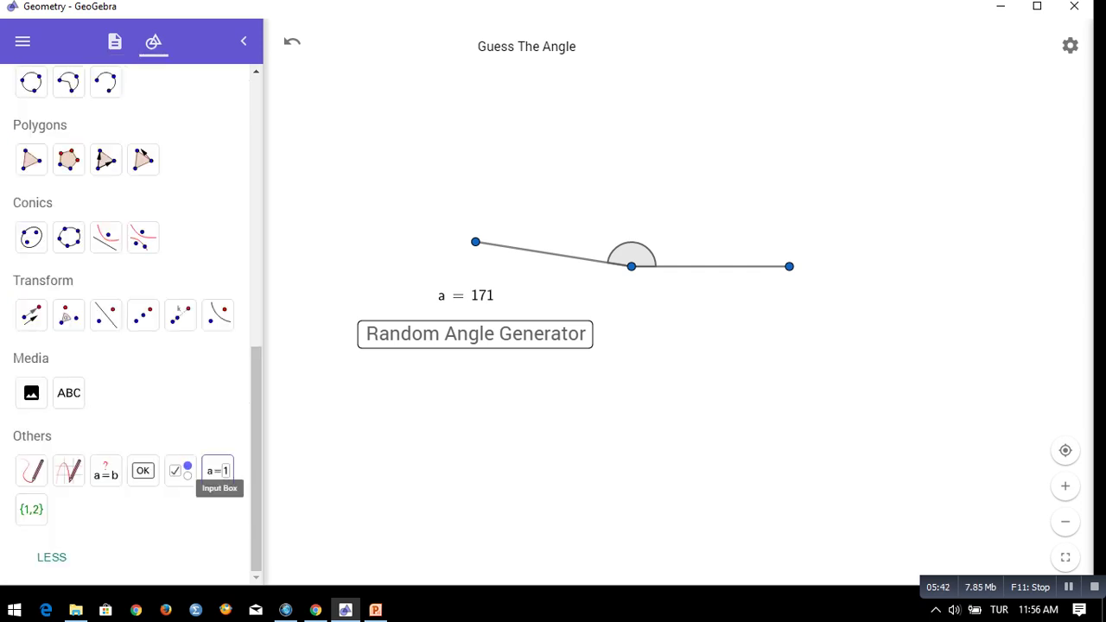
{"action": "left_click", "coordinate": [215, 483]}
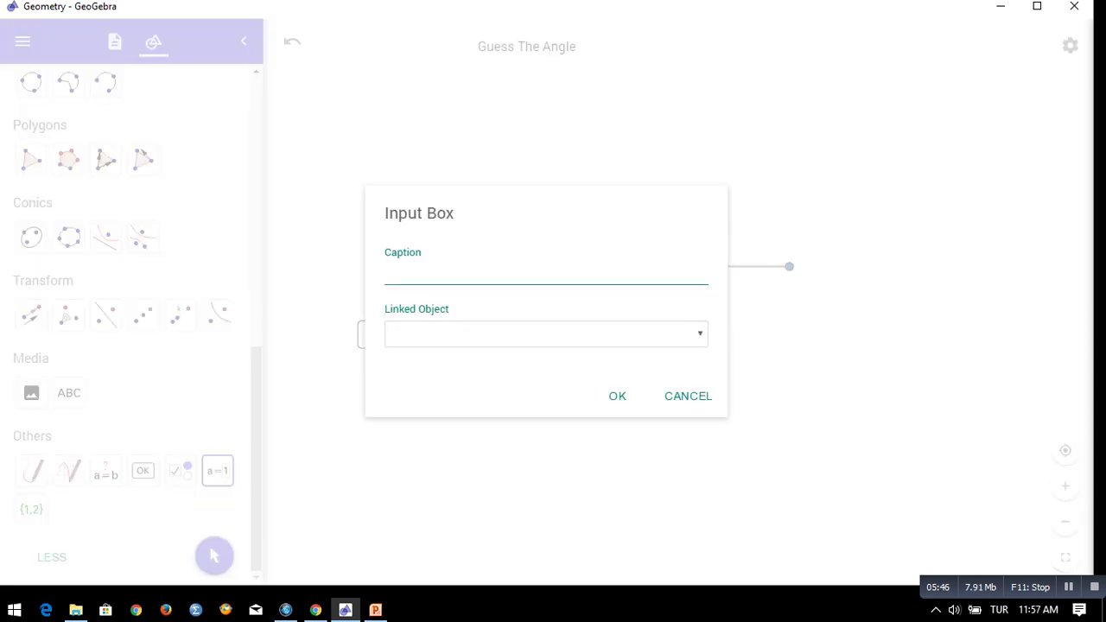
{"action": "type", "text": "My guessis:"}
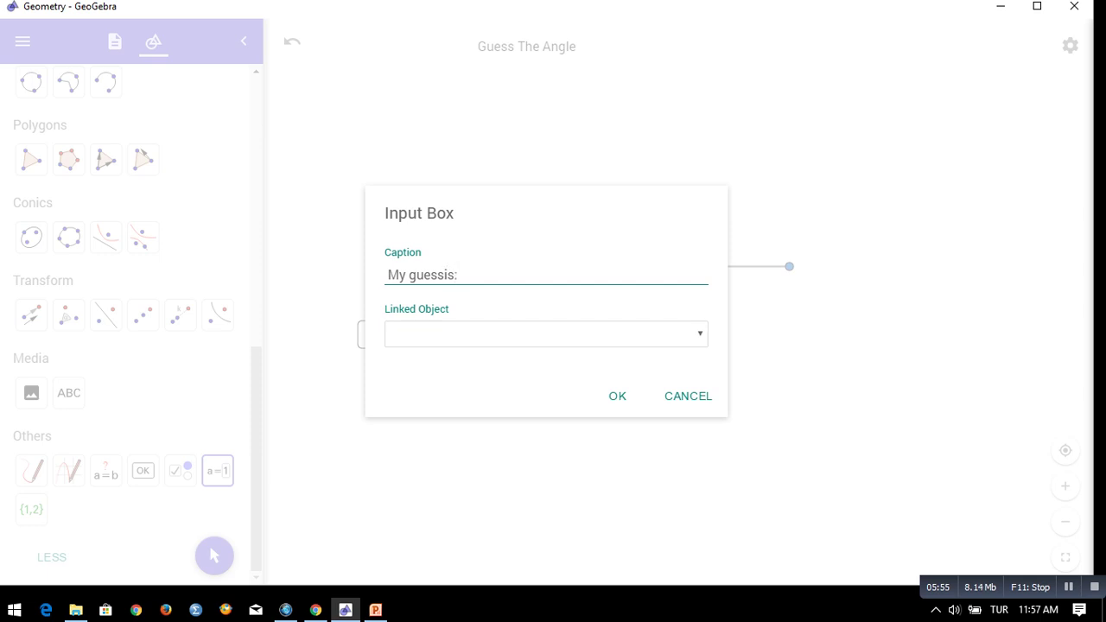
{"action": "left_click", "coordinate": [443, 275]}
{"action": "left_click", "coordinate": [545, 334]}
{"action": "key", "text": "Down"}
{"action": "key", "text": "Down"}
{"action": "key", "text": "Down"}
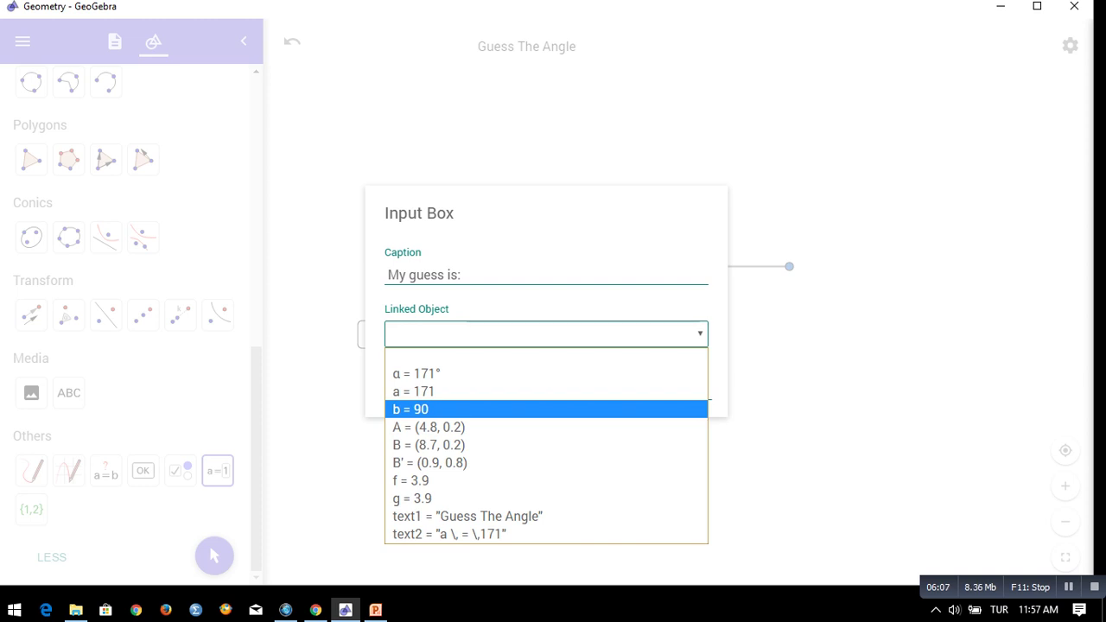
{"action": "left_click", "coordinate": [410, 409]}
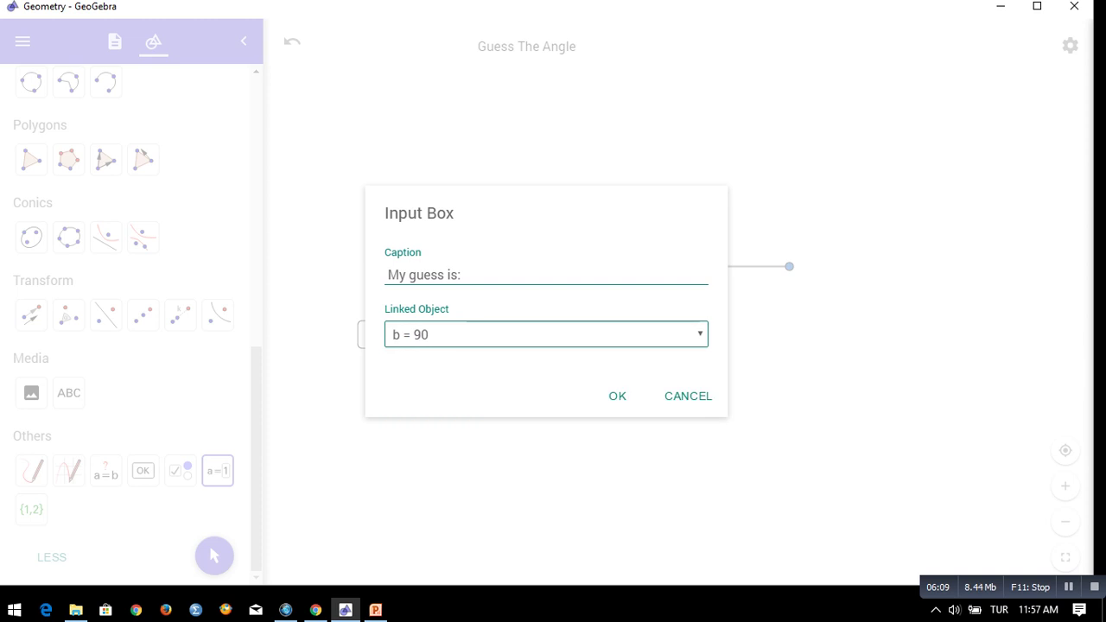
{"action": "left_click", "coordinate": [618, 395]}
{"action": "key", "text": "Return"}
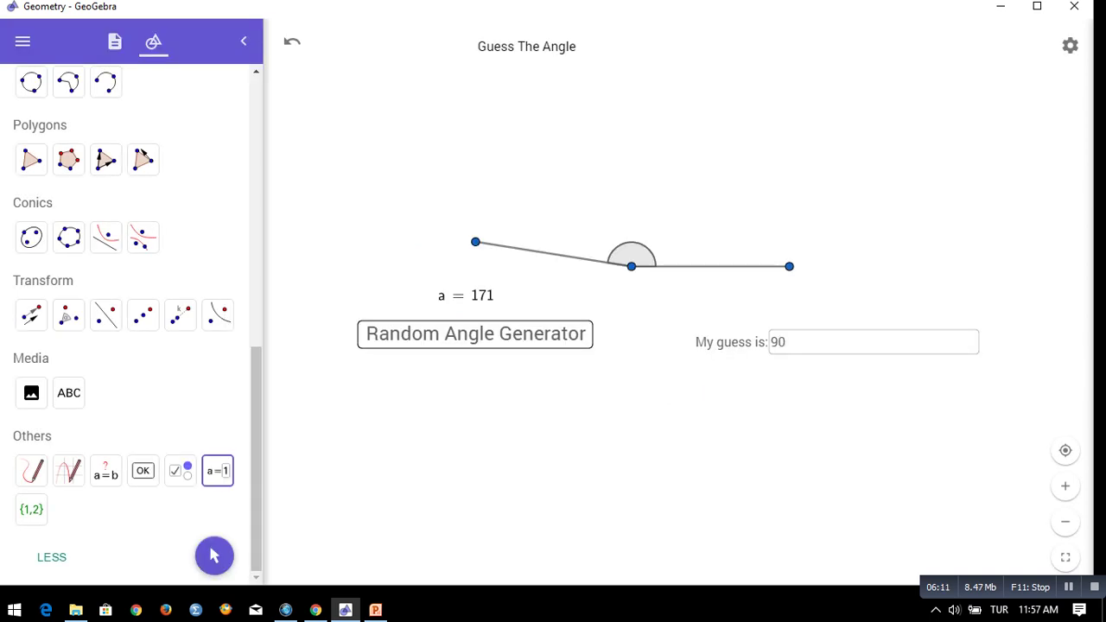
Enter 120 in the "My guess is:" box and check the value of b in the object list
{"action": "left_click", "coordinate": [787, 341]}
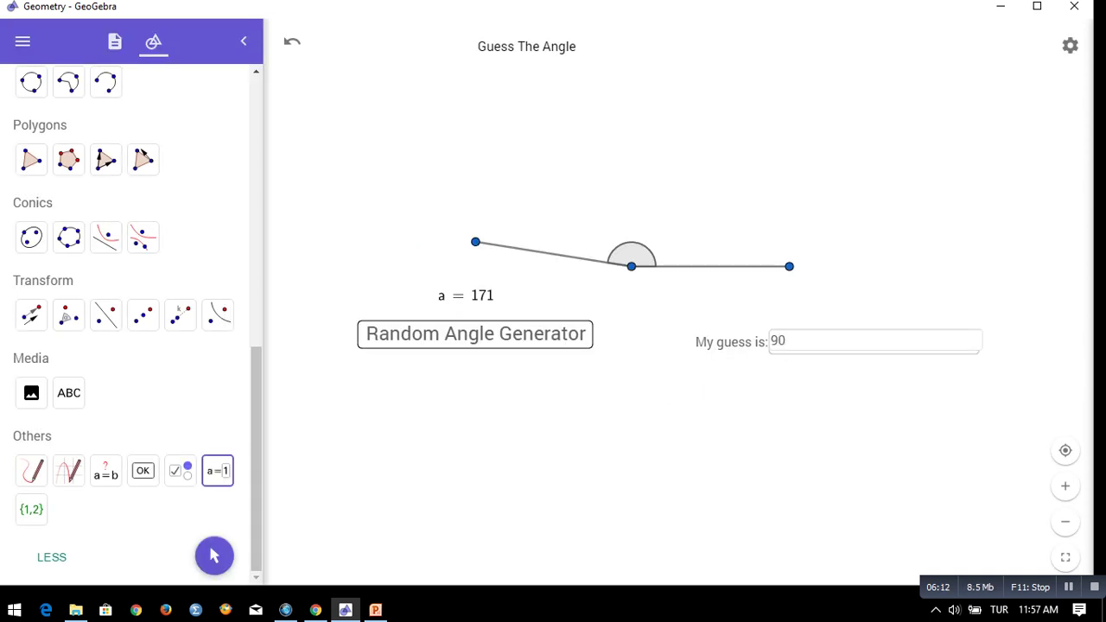
{"action": "key", "text": "BackSpace"}
{"action": "key", "text": "BackSpace"}
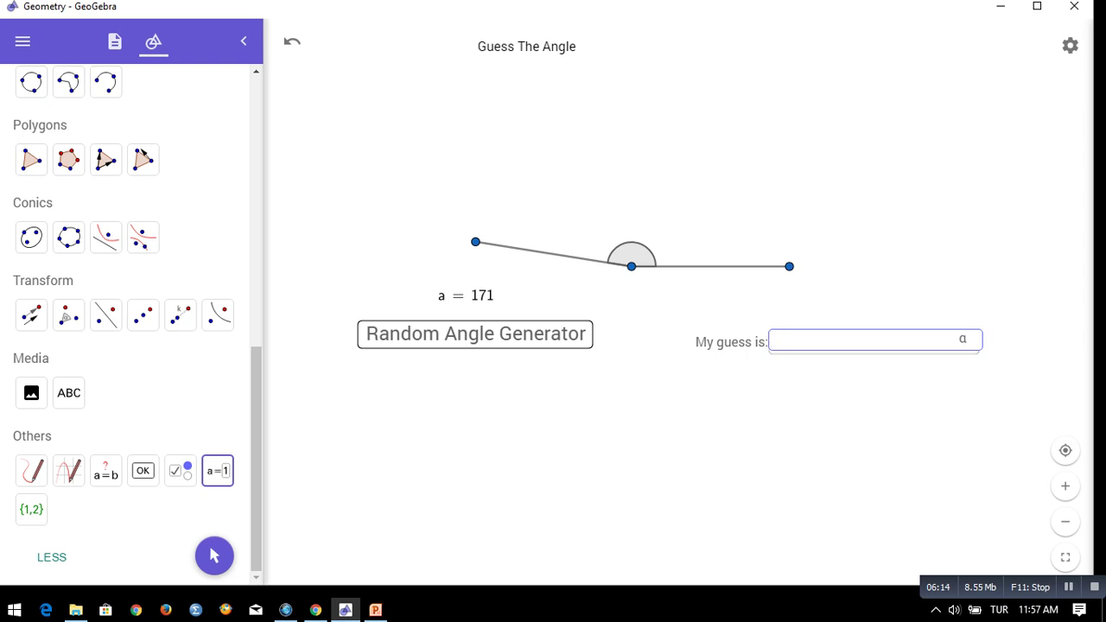
{"action": "type", "text": "120"}
{"action": "key", "text": "Return"}
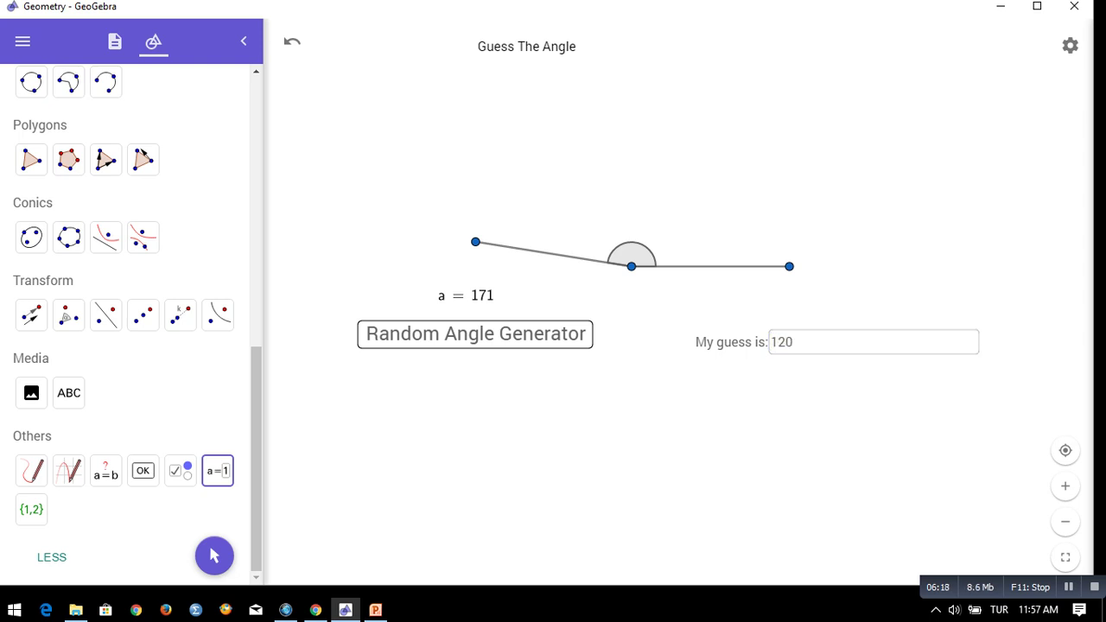
{"action": "left_click", "coordinate": [115, 42]}
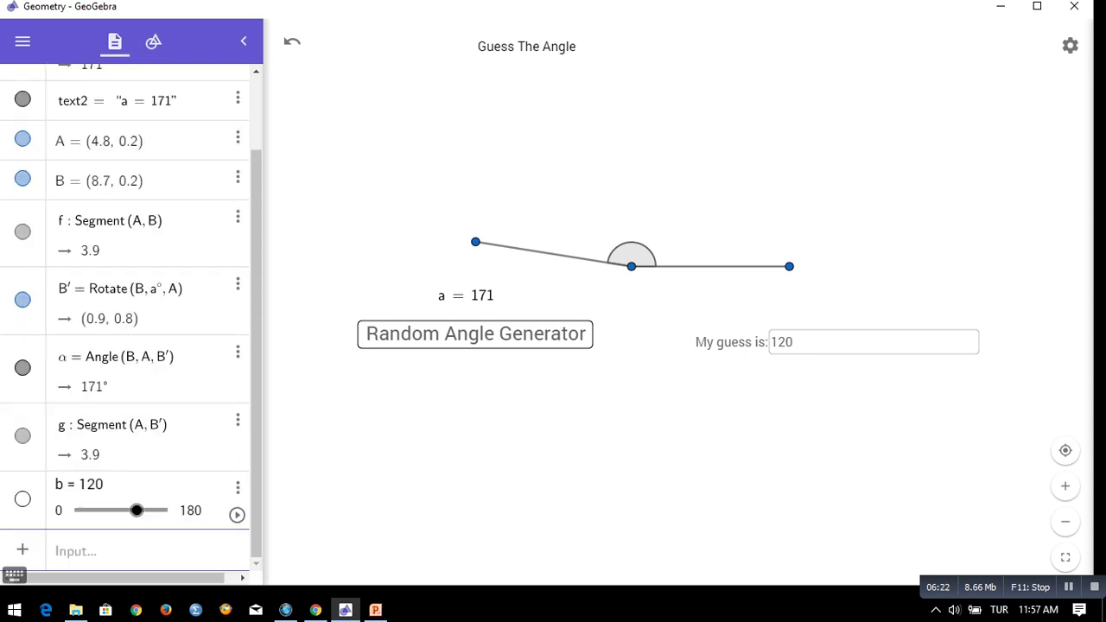
Change the guess in the input box to 10 and generate a new random angle
{"action": "left_click", "coordinate": [870, 339]}
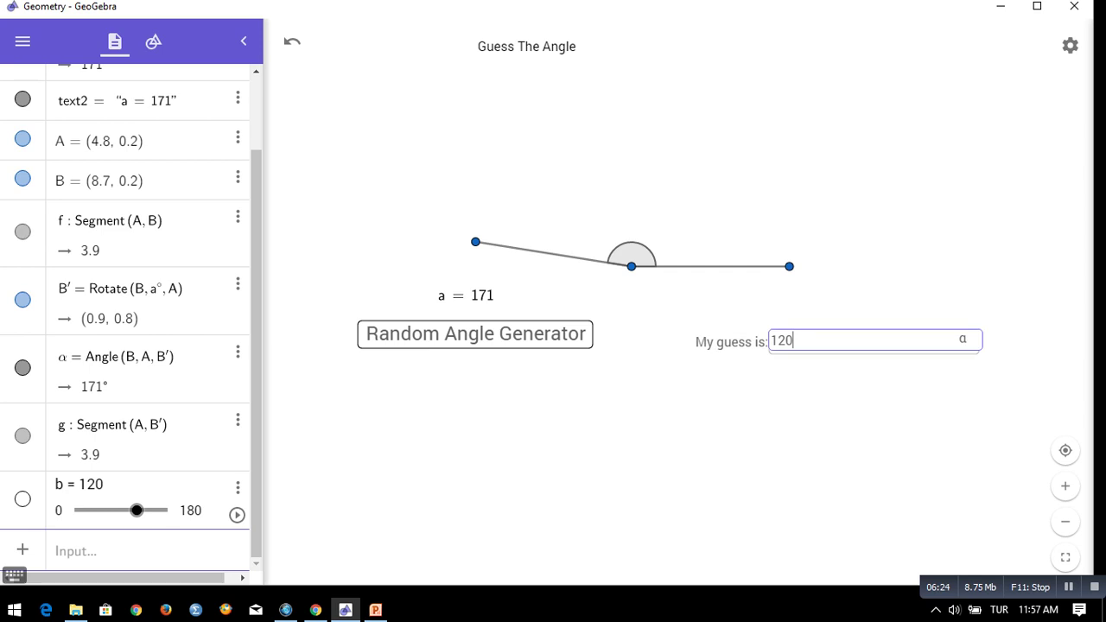
{"action": "key", "text": "BackSpace"}
{"action": "key", "text": "BackSpace"}
{"action": "key", "text": "BackSpace"}
{"action": "type", "text": "10"}
{"action": "key", "text": "Return"}
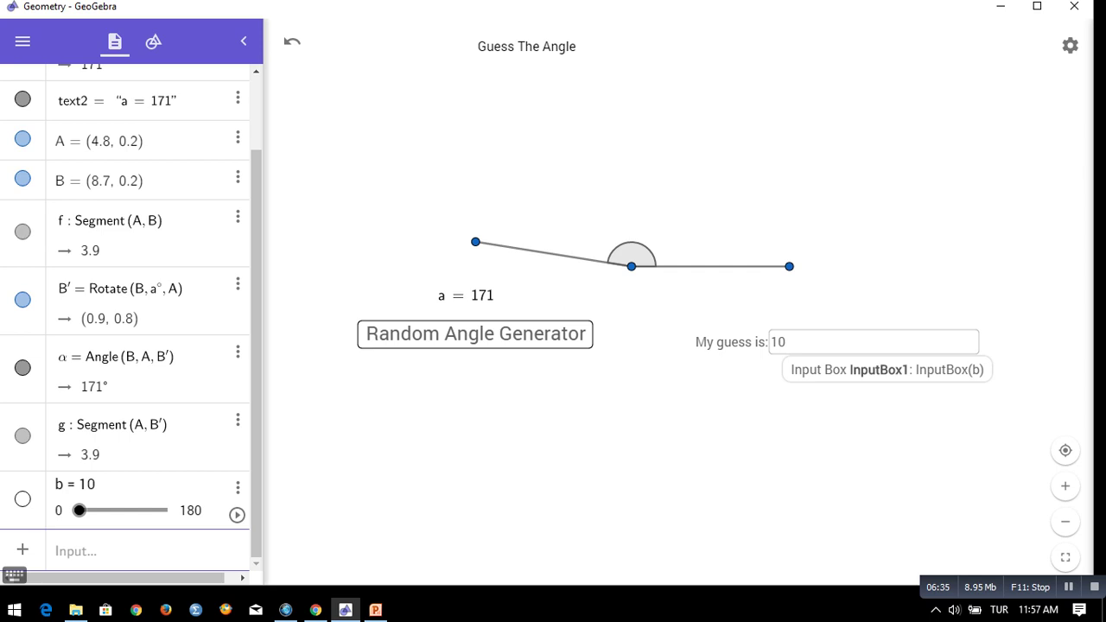
{"action": "left_click", "coordinate": [567, 335]}
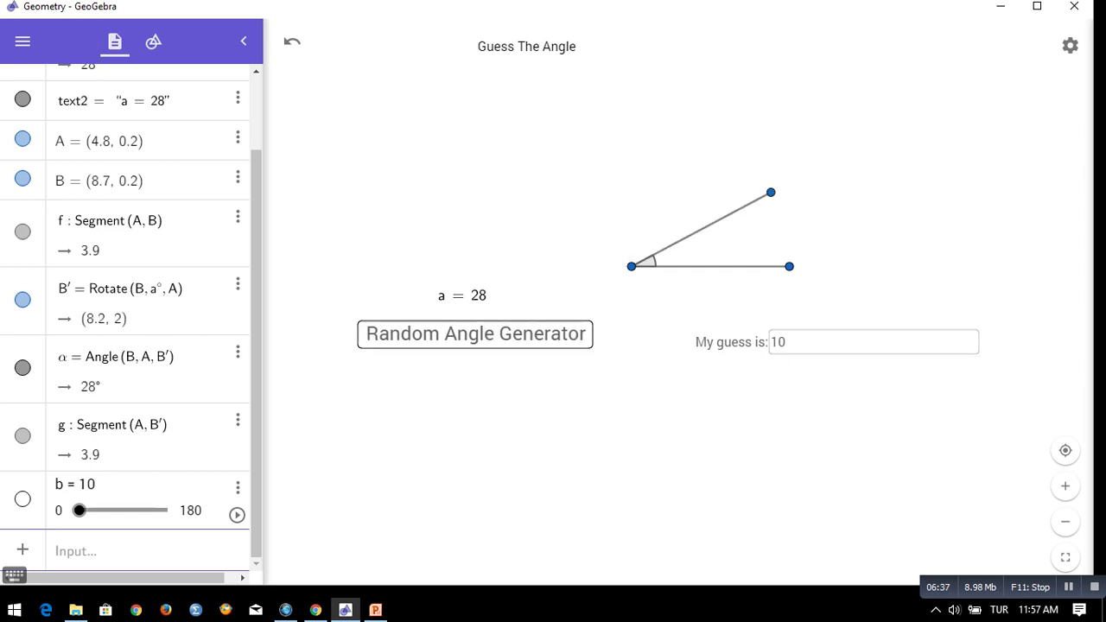
Move the "My guess is:" input box close beside the Random Angle Generator button and set its input box length to 5
{"action": "left_click_drag", "start_coordinate": [730, 343], "coordinate": [663, 334]}
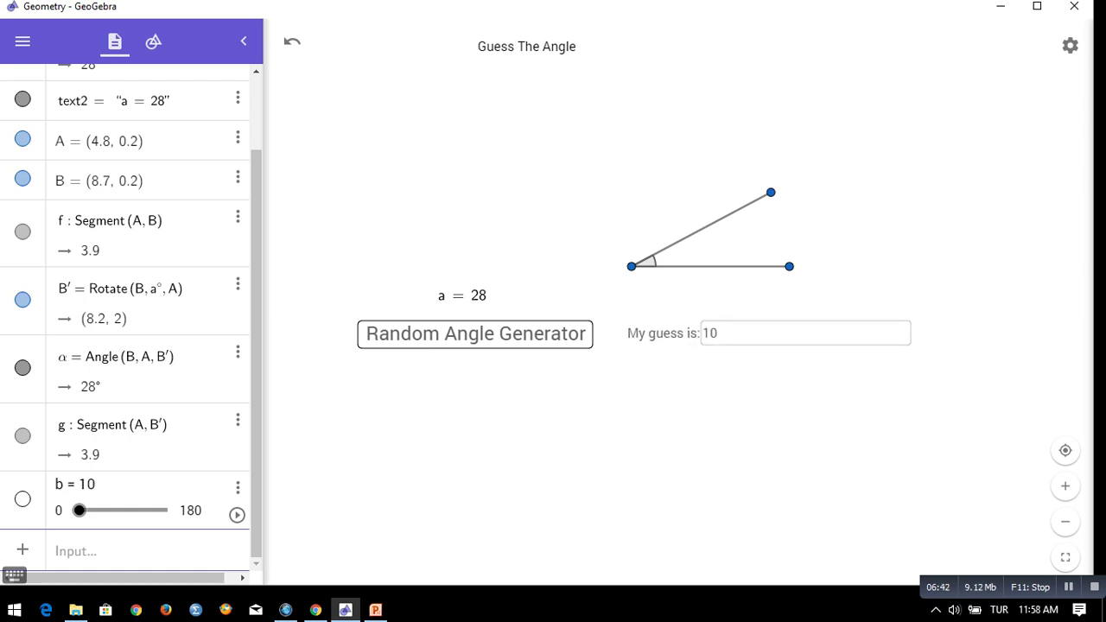
{"action": "right_click", "coordinate": [701, 335]}
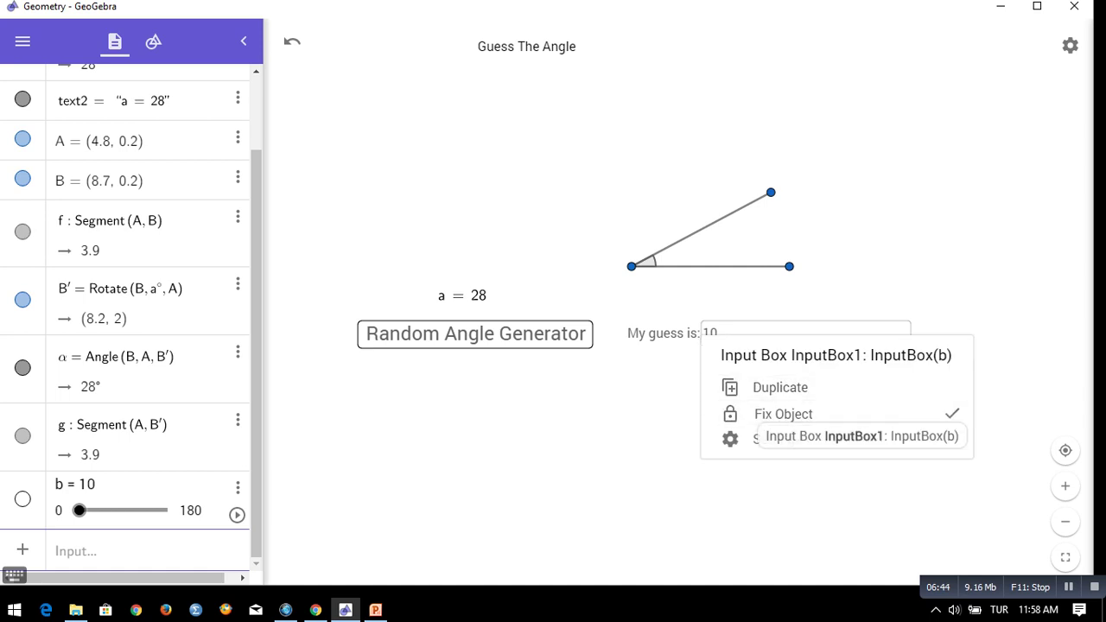
{"action": "left_click", "coordinate": [754, 438]}
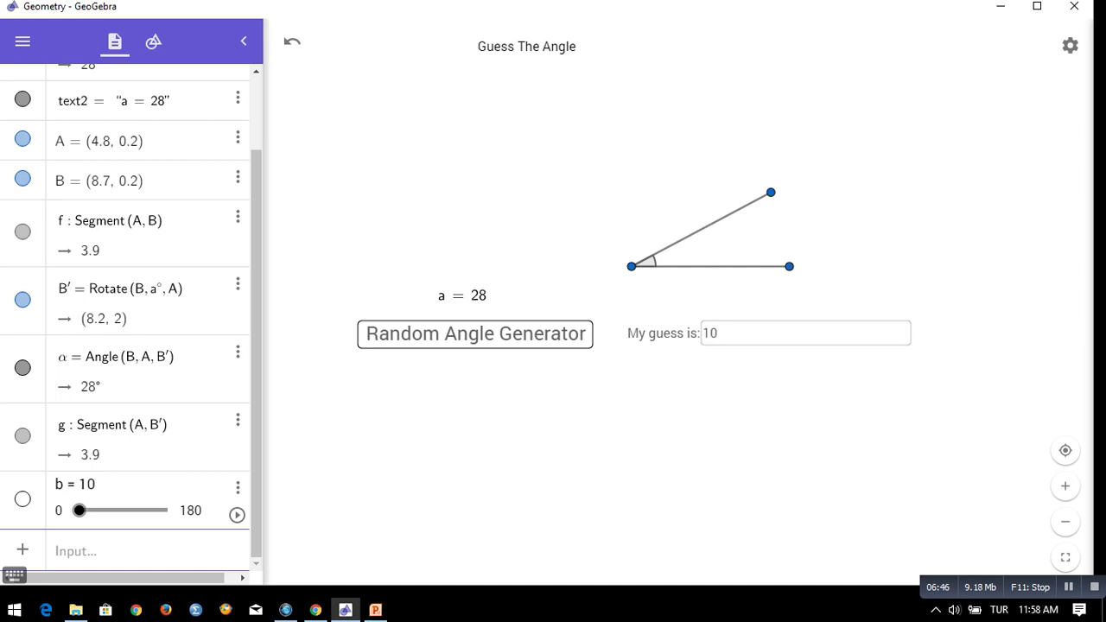
{"action": "right_click", "coordinate": [680, 334]}
{"action": "left_click", "coordinate": [752, 434]}
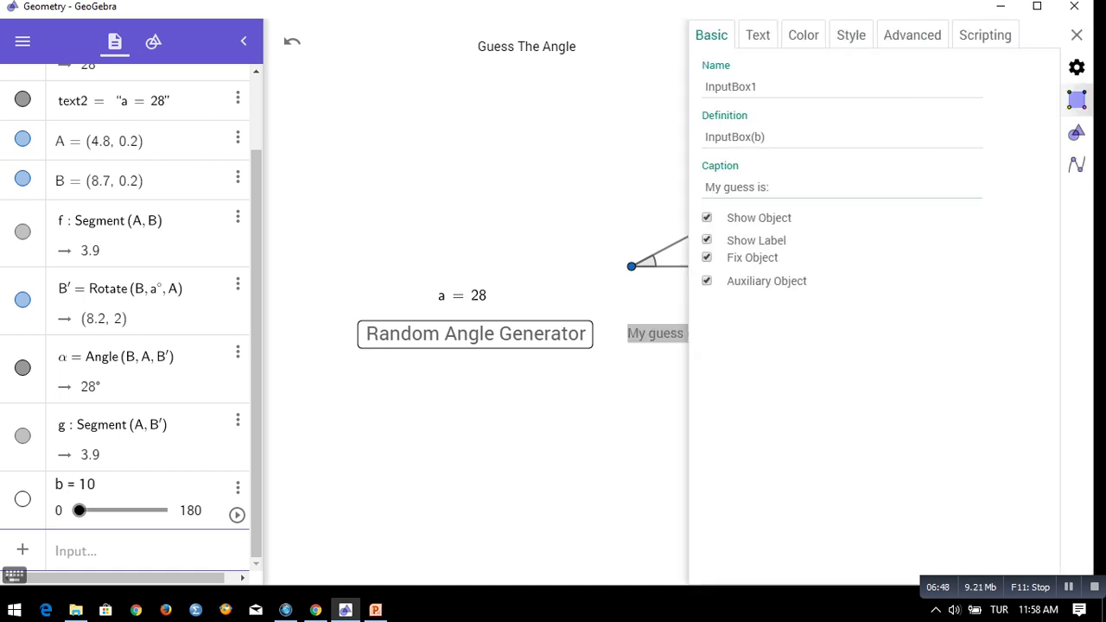
{"action": "left_click", "coordinate": [758, 35]}
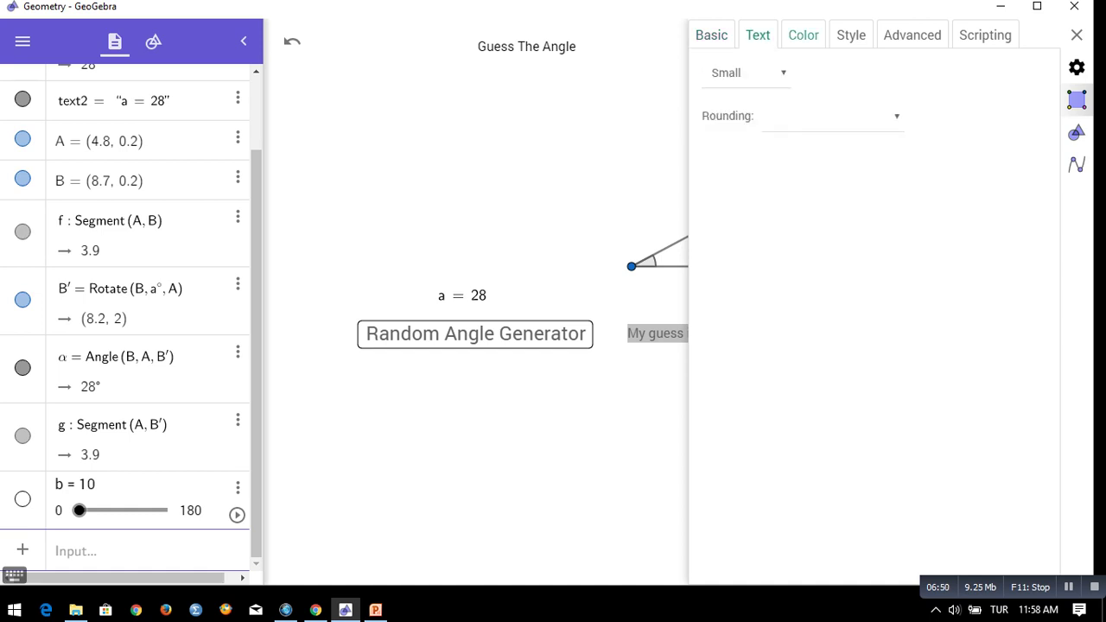
{"action": "left_click", "coordinate": [804, 34]}
{"action": "left_click", "coordinate": [851, 35]}
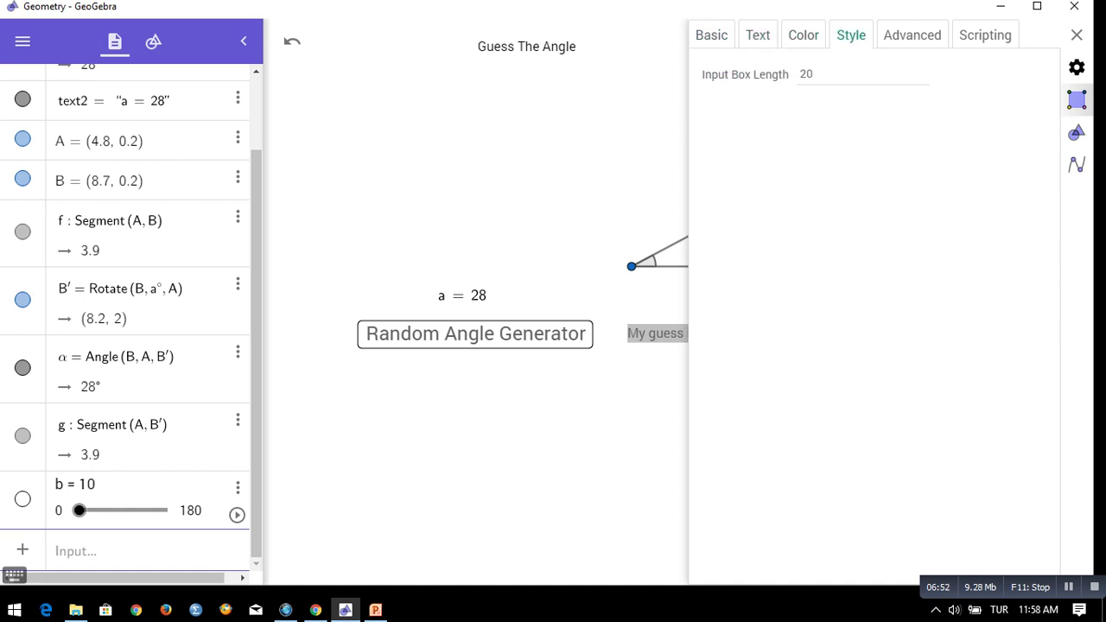
{"action": "left_click", "coordinate": [821, 75]}
{"action": "key", "text": "ctrl+a"}
{"action": "type", "text": "5"}
{"action": "left_click", "coordinate": [1076, 34]}
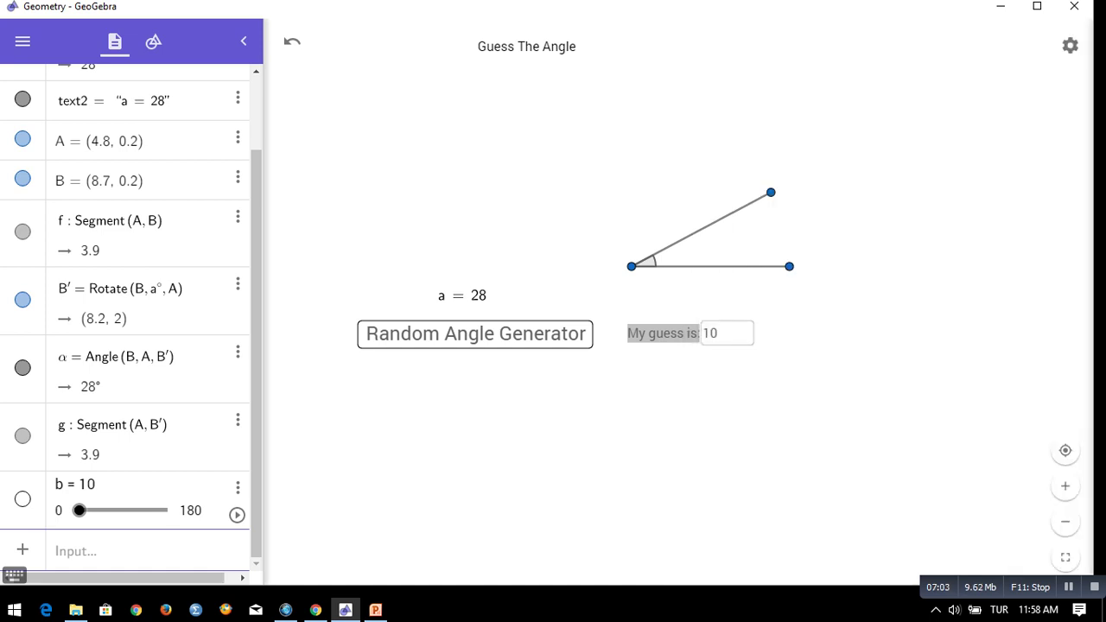
{"action": "left_click", "coordinate": [725, 332]}
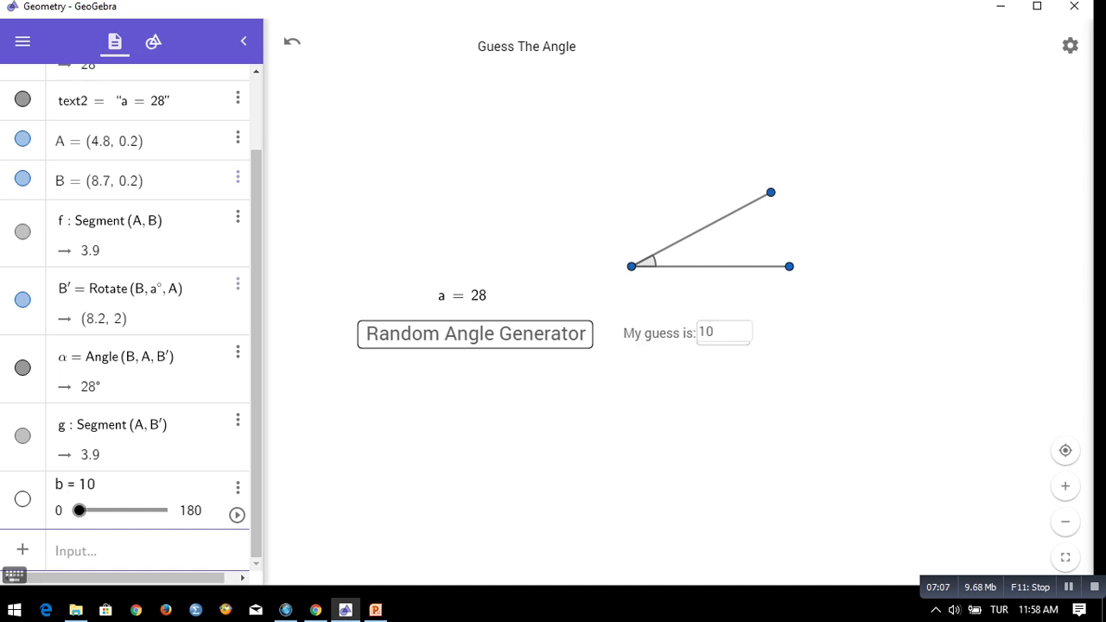
Add the text "Your guess is..." and place it below the Random Angle Generator button and the input box
{"action": "left_click", "coordinate": [154, 41]}
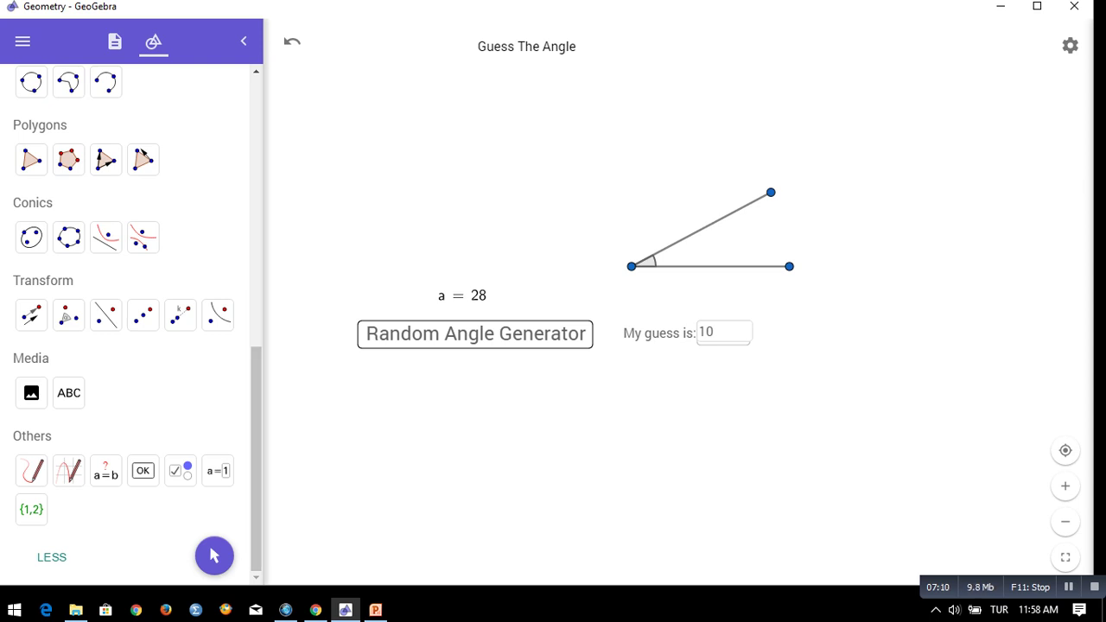
{"action": "mouse_move", "coordinate": [256, 458]}
{"action": "left_mouse_down"}
{"action": "mouse_move", "coordinate": [256, 260]}
{"action": "mouse_move", "coordinate": [256, 443]}
{"action": "left_mouse_up"}
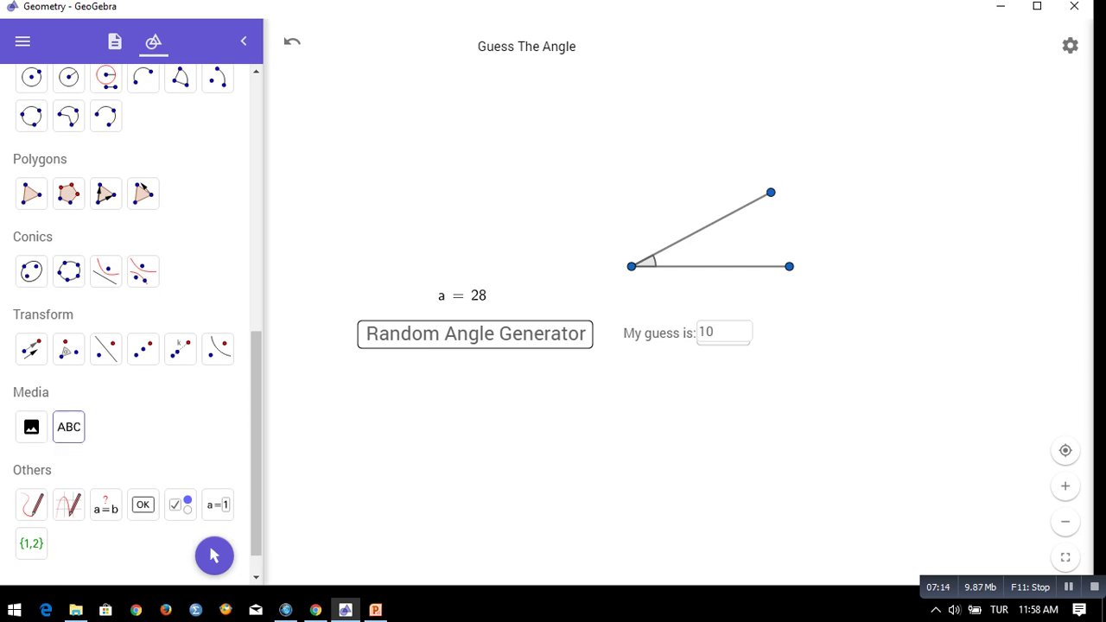
{"action": "left_click", "coordinate": [68, 427]}
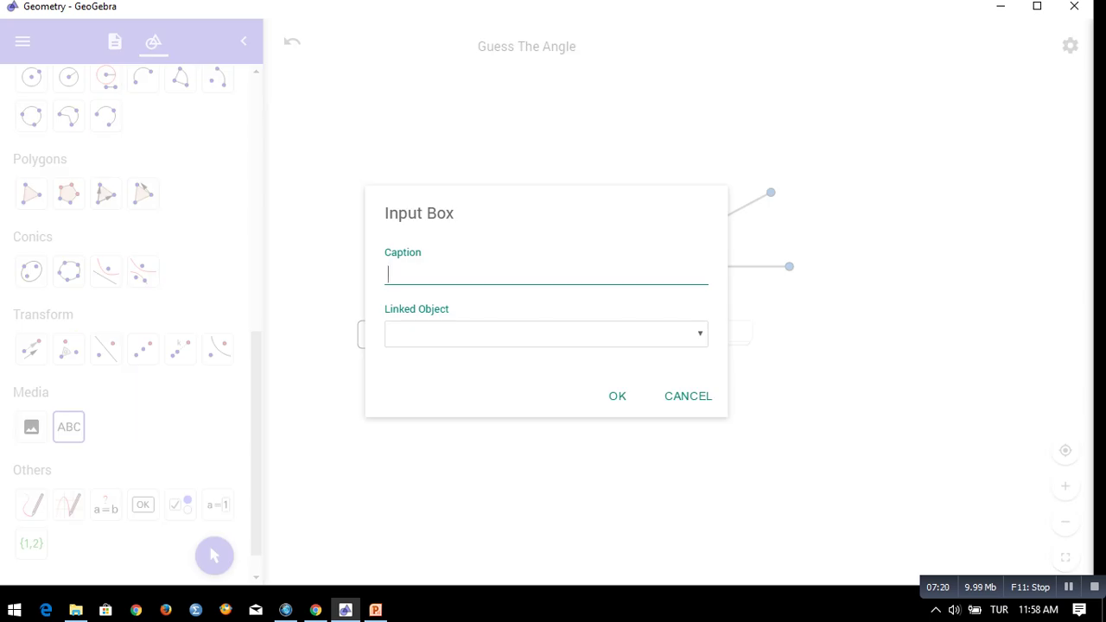
{"action": "left_click", "coordinate": [688, 396]}
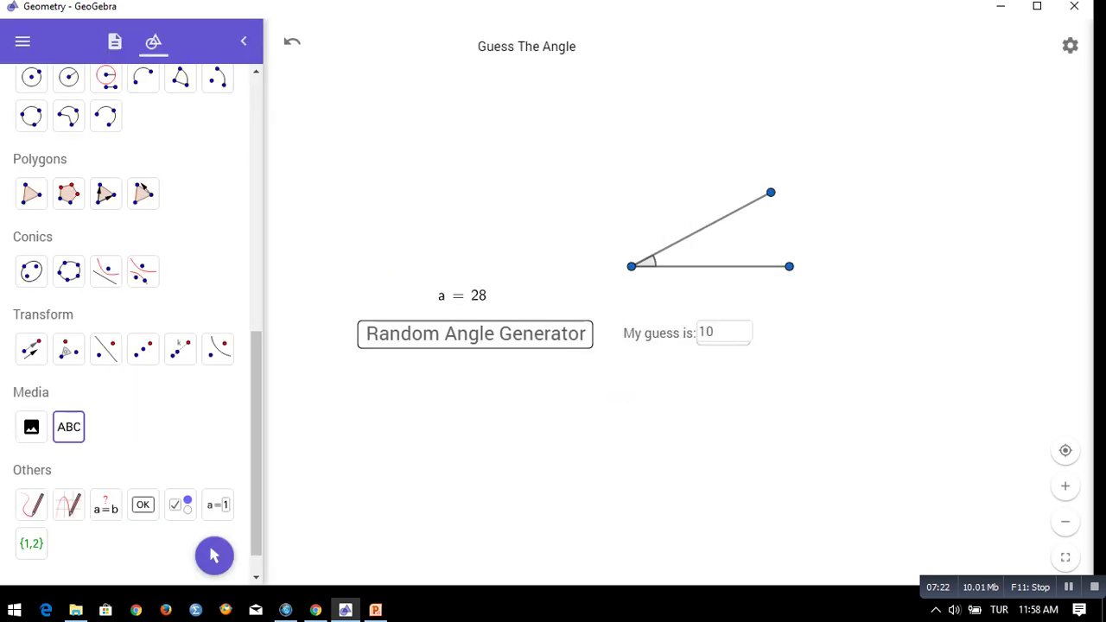
{"action": "left_click", "coordinate": [68, 427]}
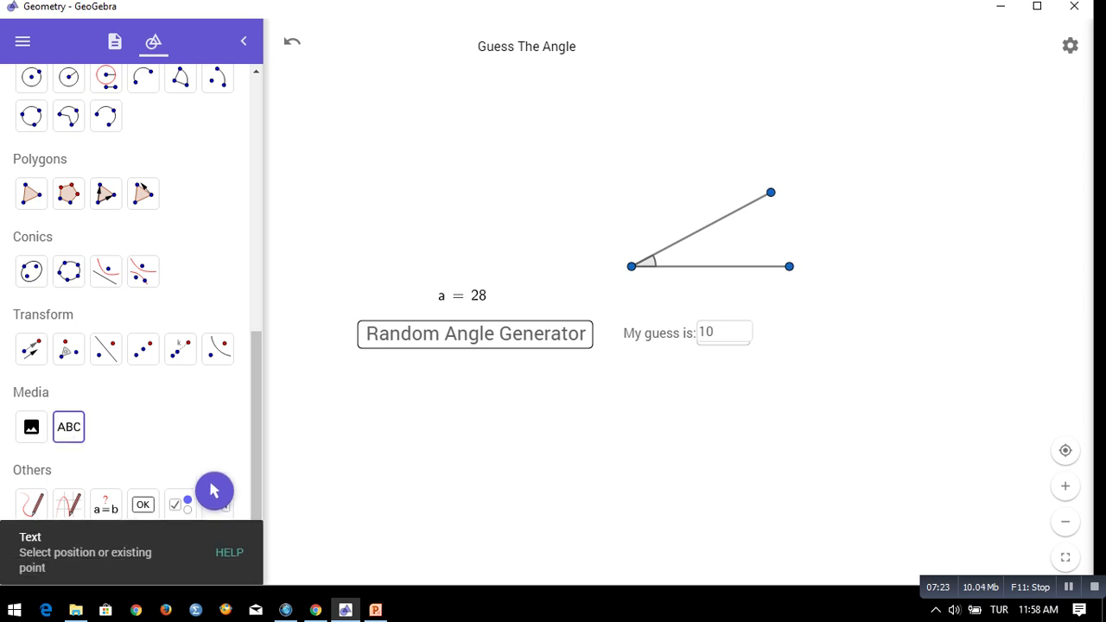
{"action": "left_click", "coordinate": [399, 275]}
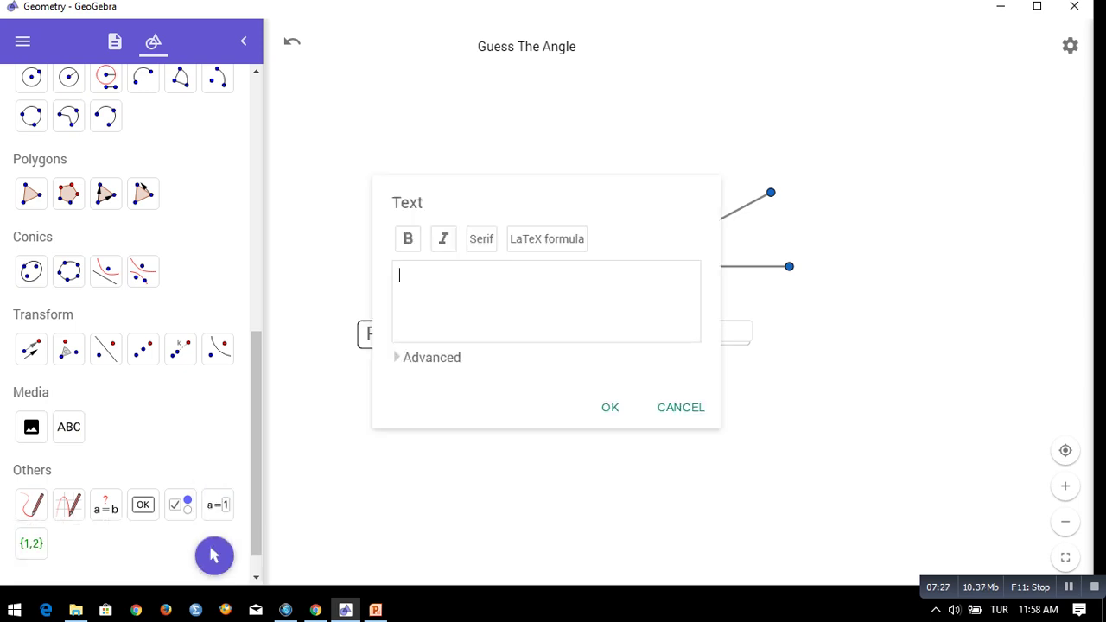
{"action": "type", "text": "Your guess is..."}
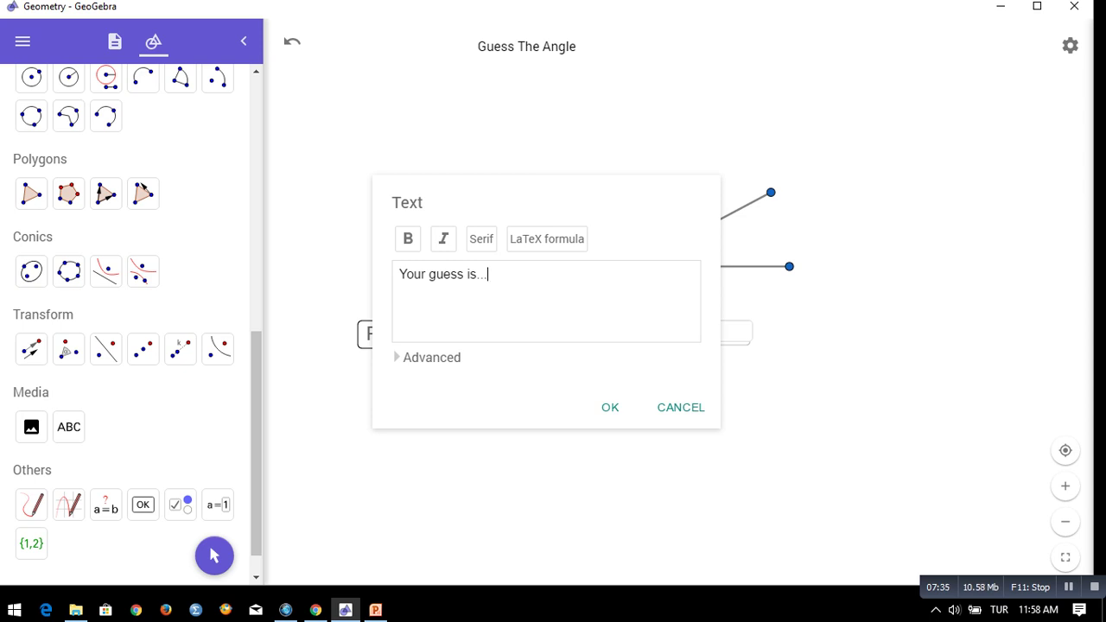
{"action": "left_click", "coordinate": [610, 407]}
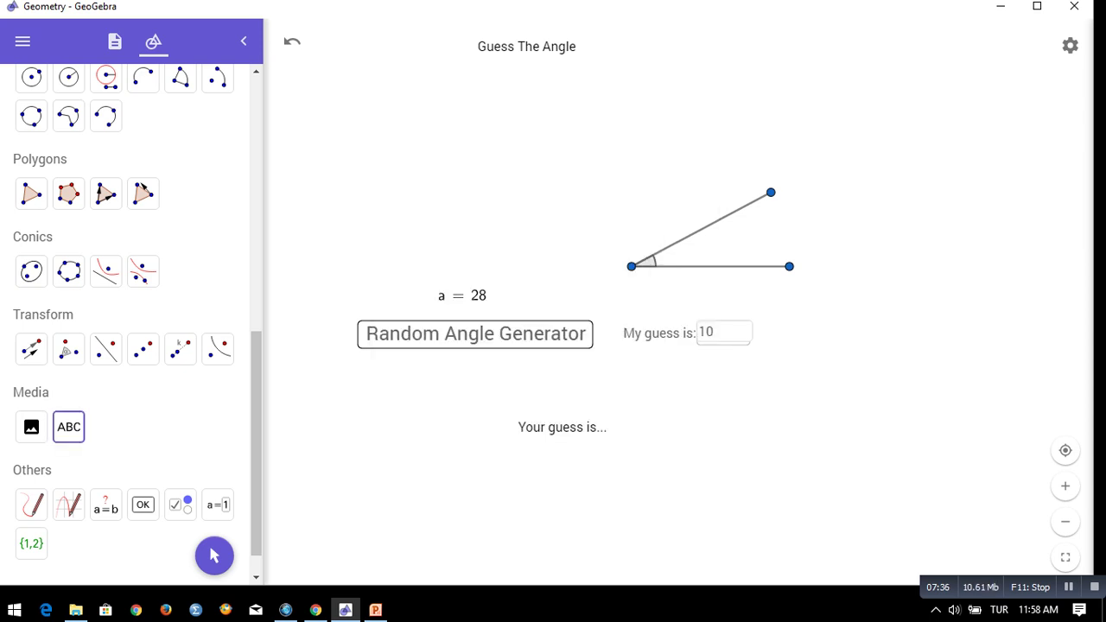
{"action": "left_click_drag", "start_coordinate": [562, 427], "coordinate": [577, 402]}
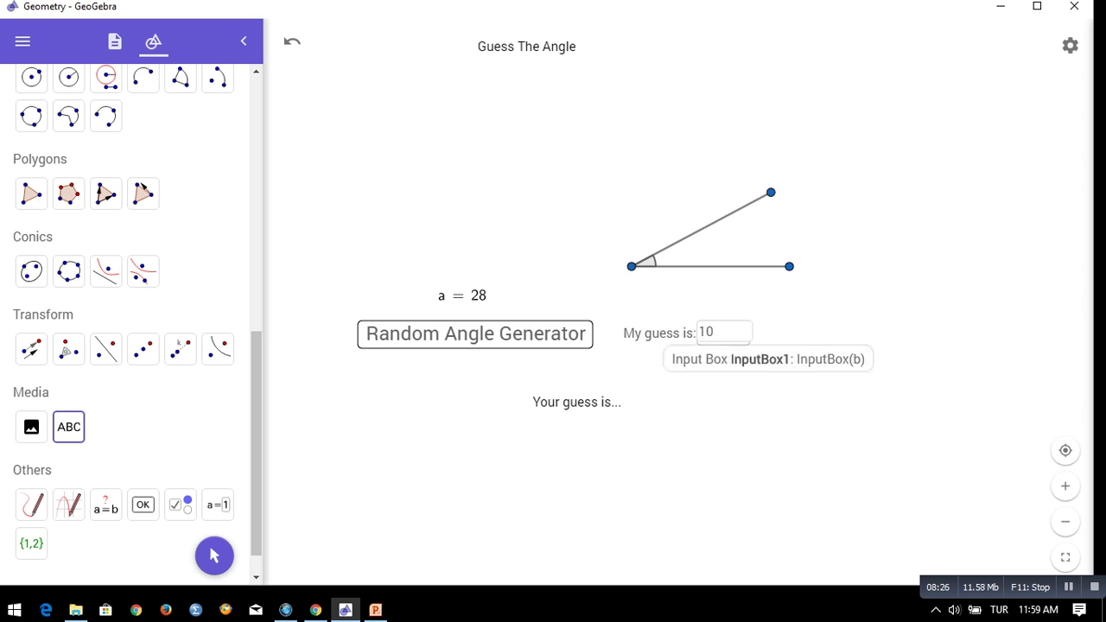
Open the On Update script of the "My guess is:" input box
{"action": "left_click", "coordinate": [714, 332]}
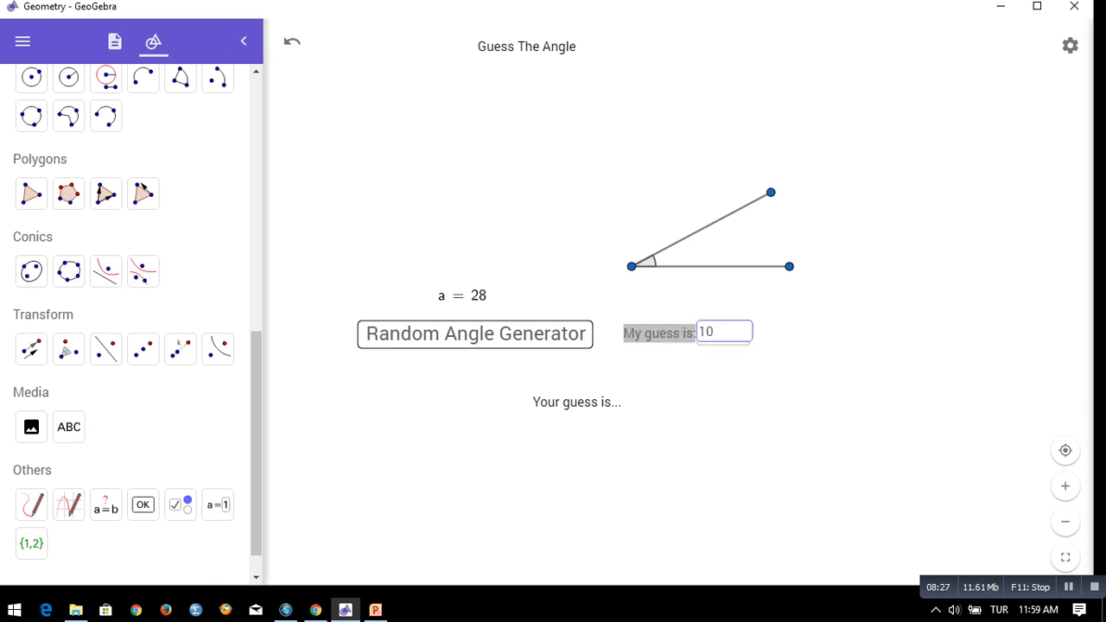
{"action": "right_click", "coordinate": [655, 334]}
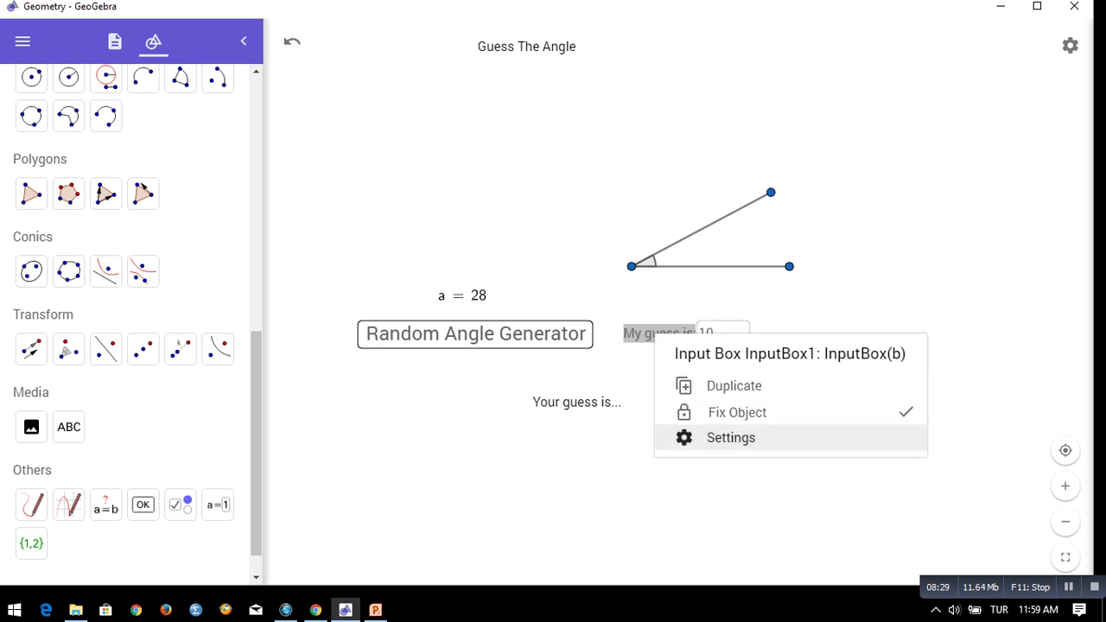
{"action": "left_click", "coordinate": [732, 438]}
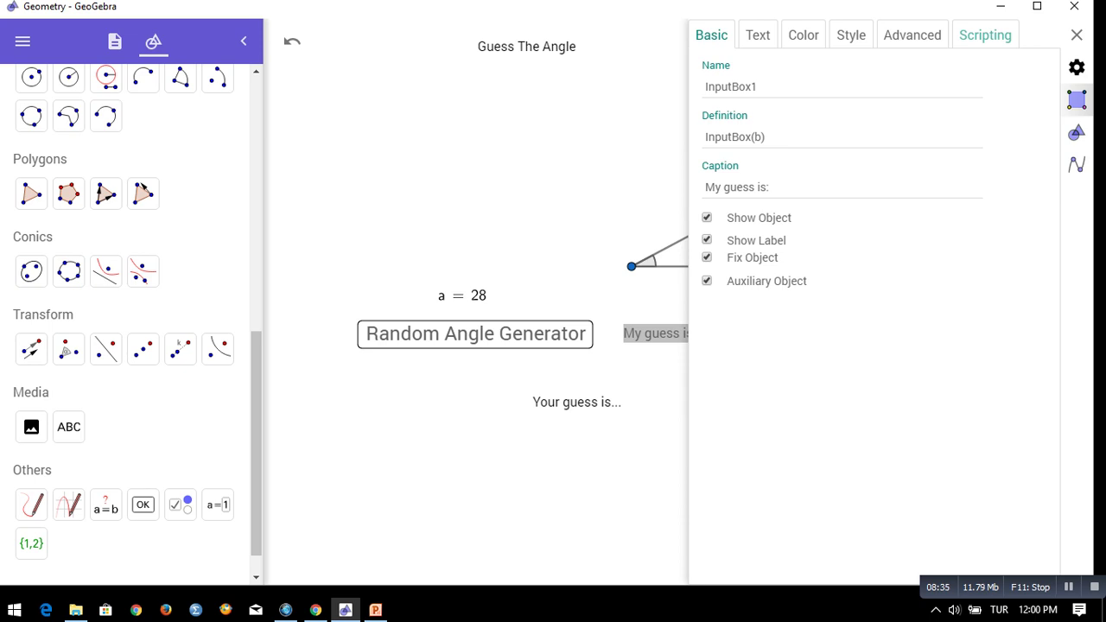
{"action": "left_click", "coordinate": [985, 34]}
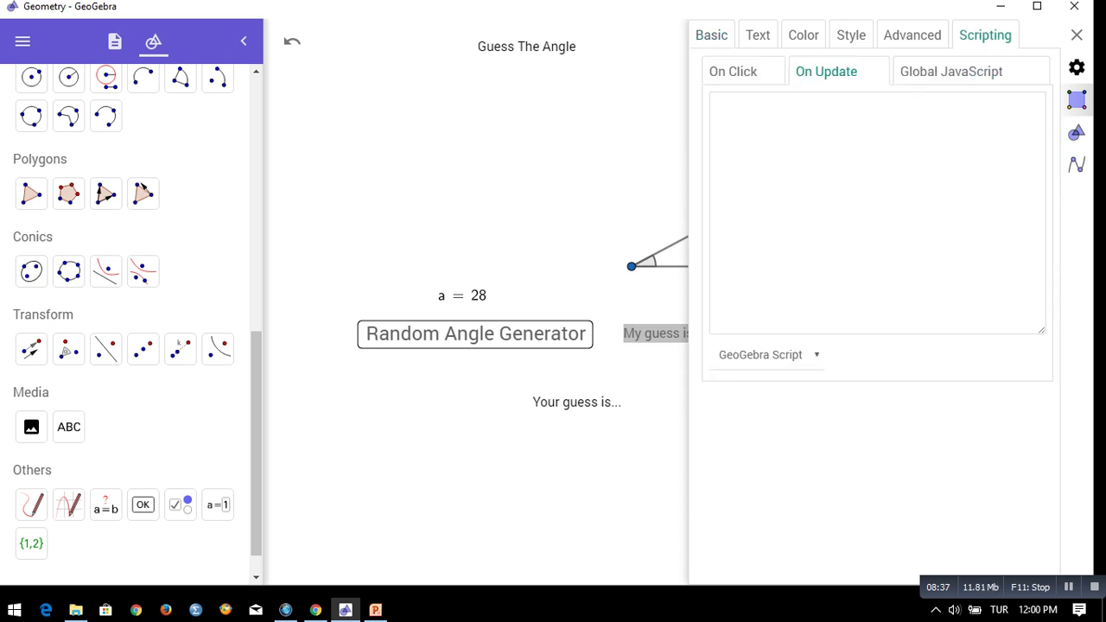
{"action": "left_click", "coordinate": [715, 101]}
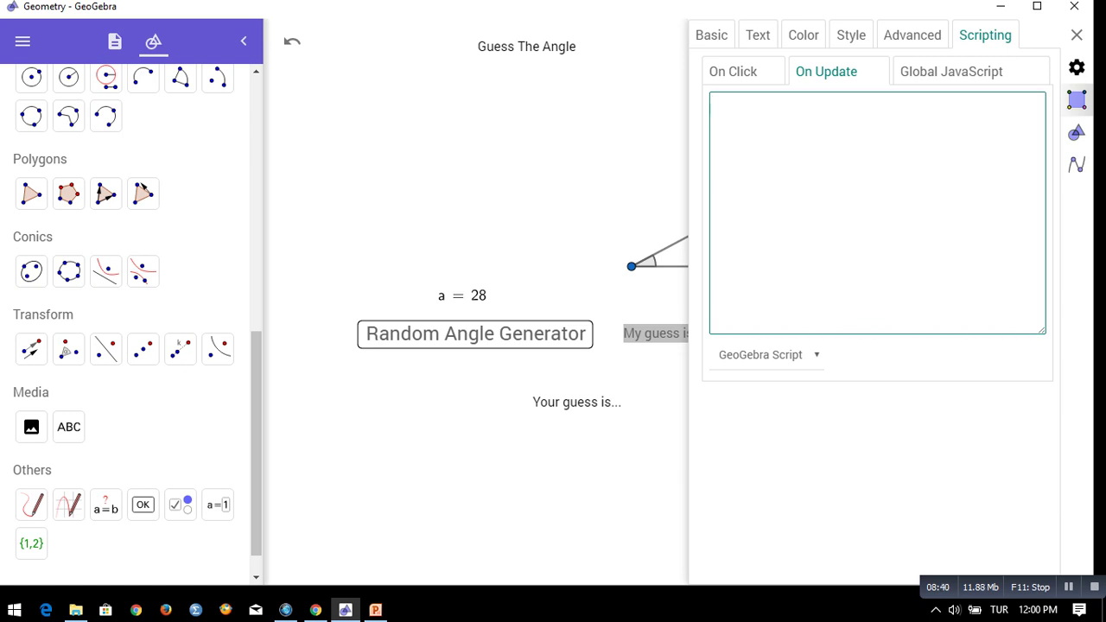
Generate two new random angles and view the On Click script of the Random Angle Generator button
{"action": "left_click", "coordinate": [484, 334]}
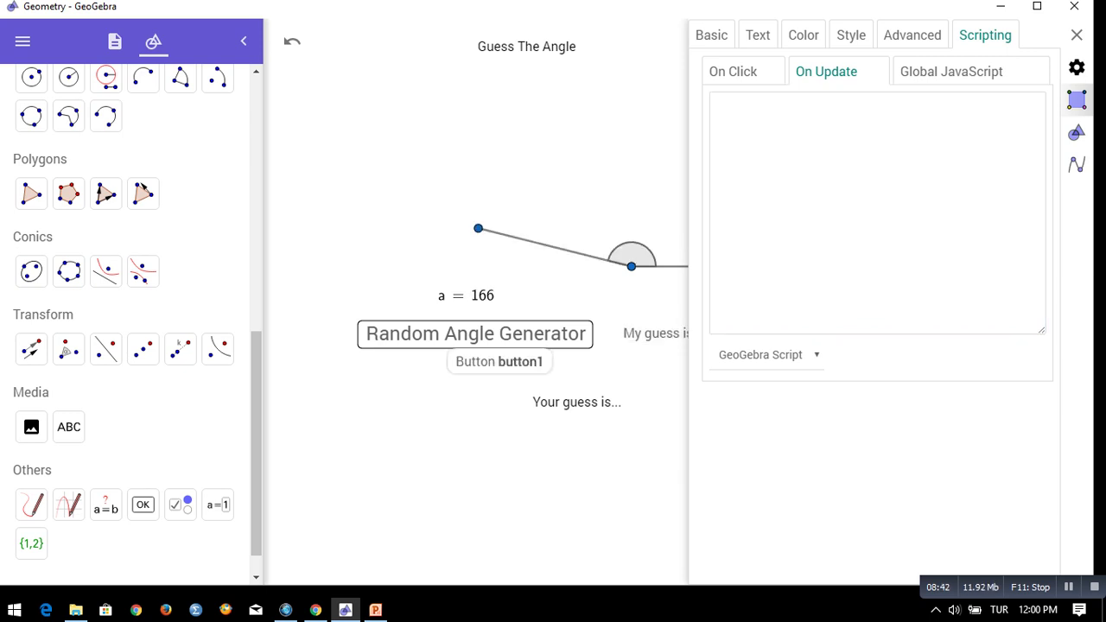
{"action": "left_click", "coordinate": [441, 335]}
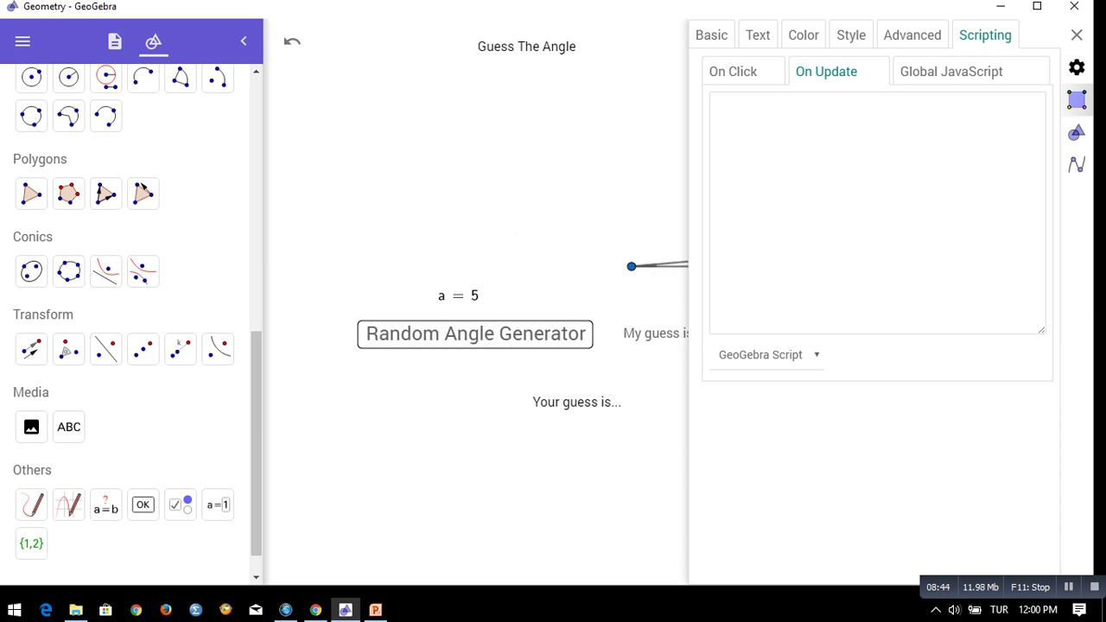
{"action": "left_click", "coordinate": [733, 71]}
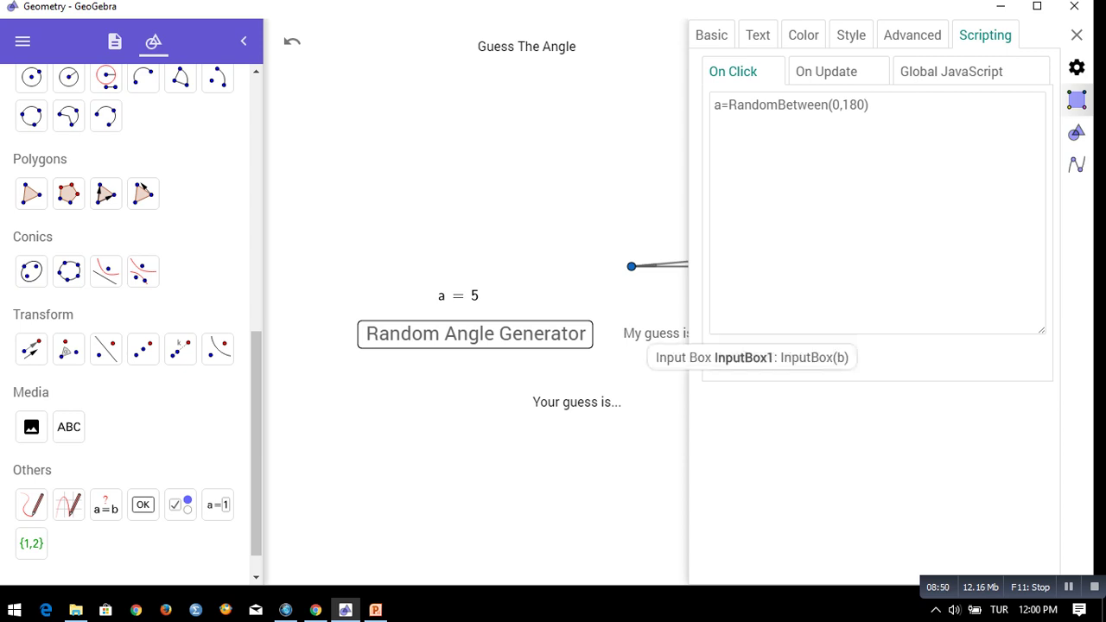
Write the On Update script If(a==b, SetValue(text3, "Perfect!")) for the "My guess is:" input box and close the settings
{"action": "left_click", "coordinate": [655, 334]}
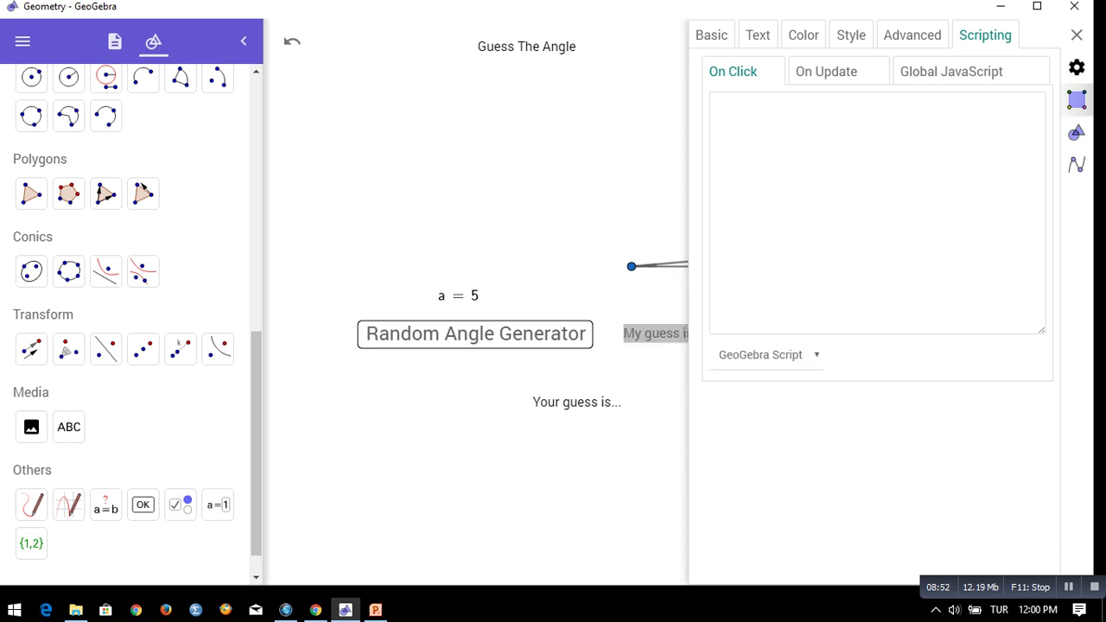
{"action": "left_click", "coordinate": [826, 72]}
{"action": "left_click", "coordinate": [716, 104]}
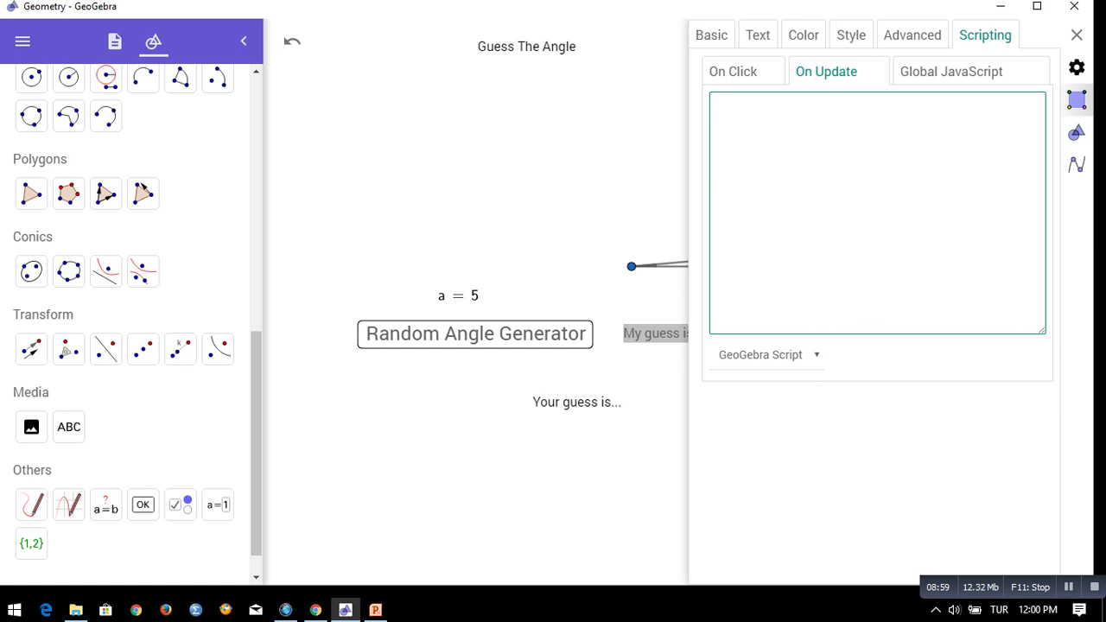
{"action": "type", "text": "If(a=="}
{"action": "type", "text": "b"}
{"action": "type", "text": ", SetValue"}
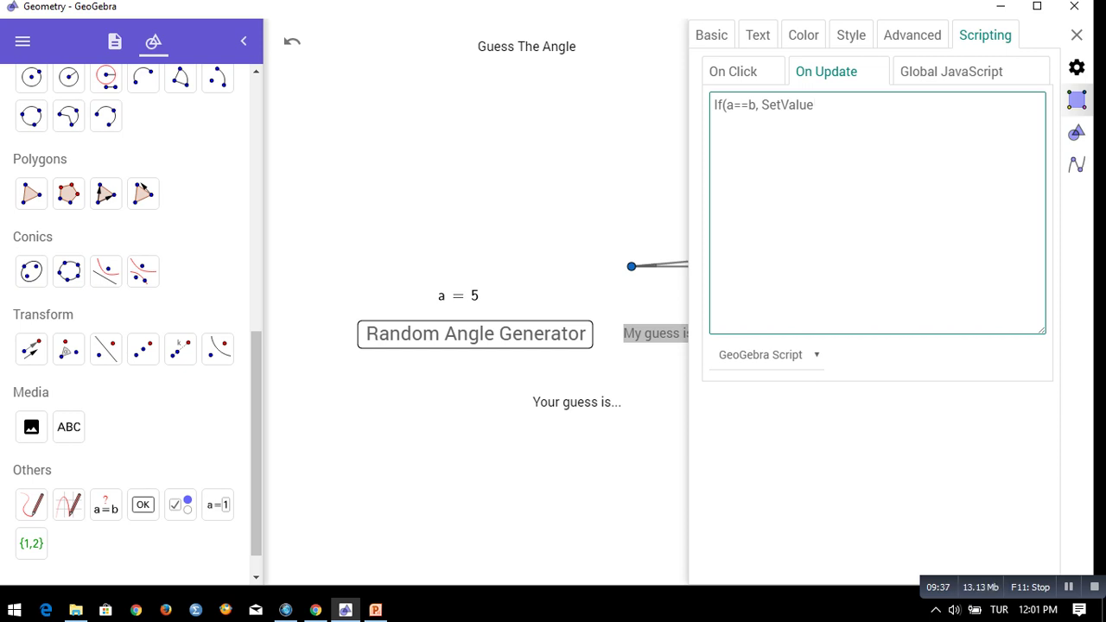
{"action": "type", "text": "("}
{"action": "type", "text": "tex3, \"\")"}
{"action": "key", "text": "Left"}
{"action": "key", "text": "Left"}
{"action": "type", "text": "Perfect"}
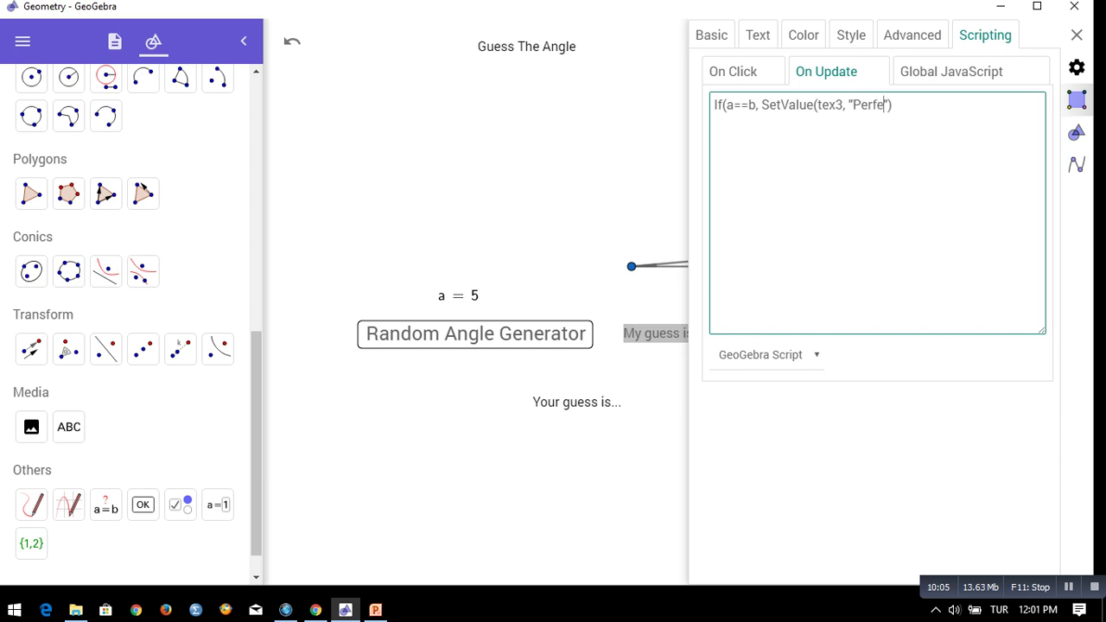
{"action": "type", "text": "!"}
{"action": "type", "text": "t"}
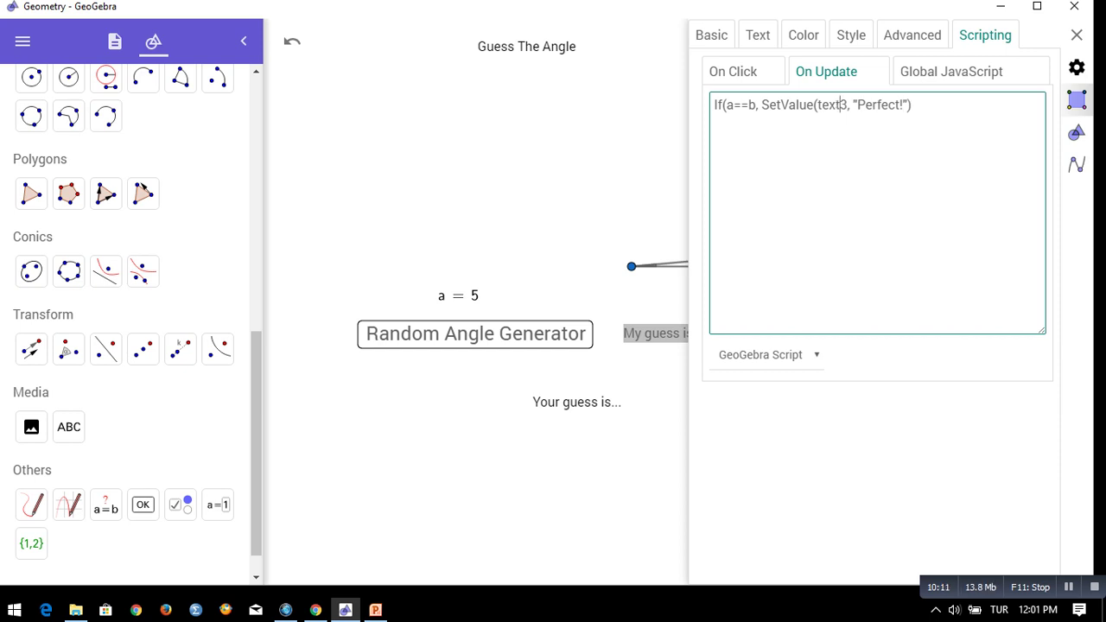
{"action": "key", "text": "End"}
{"action": "type", "text": ")"}
{"action": "key", "text": "Tab"}
{"action": "key", "text": "Escape"}
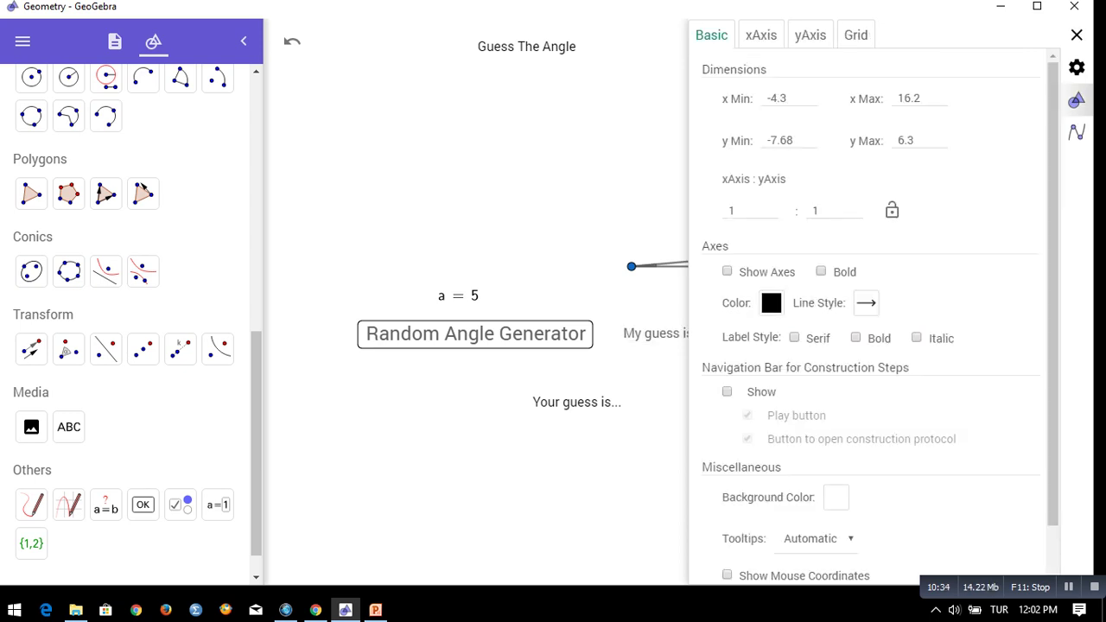
{"action": "left_click", "coordinate": [1076, 35]}
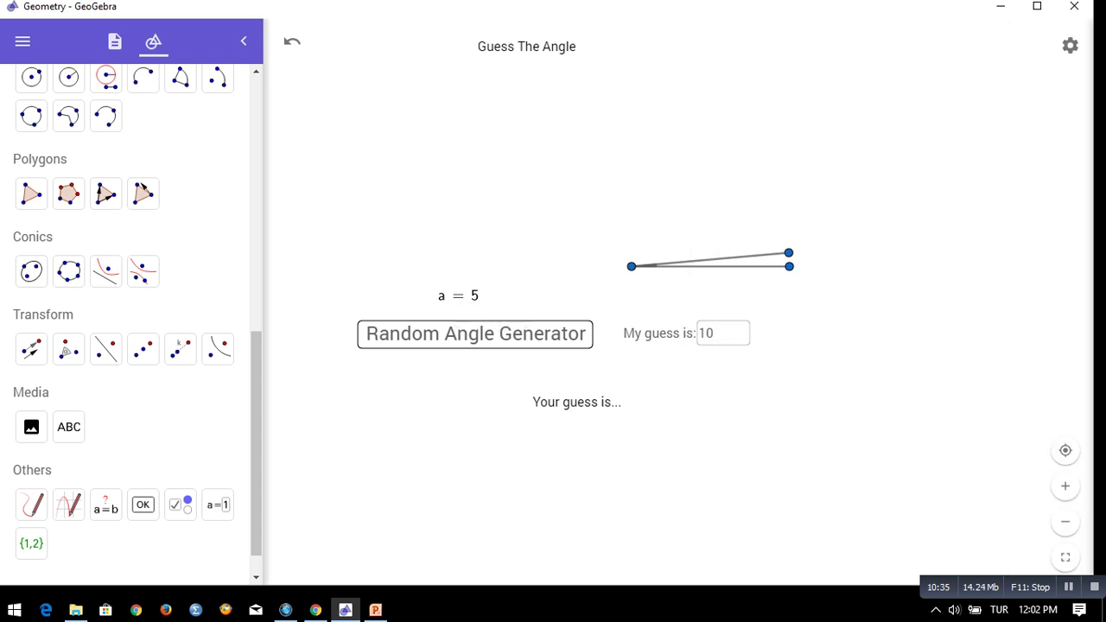
Test the script by entering 5 as the guess in the "My guess is:" box
{"action": "left_click", "coordinate": [722, 334]}
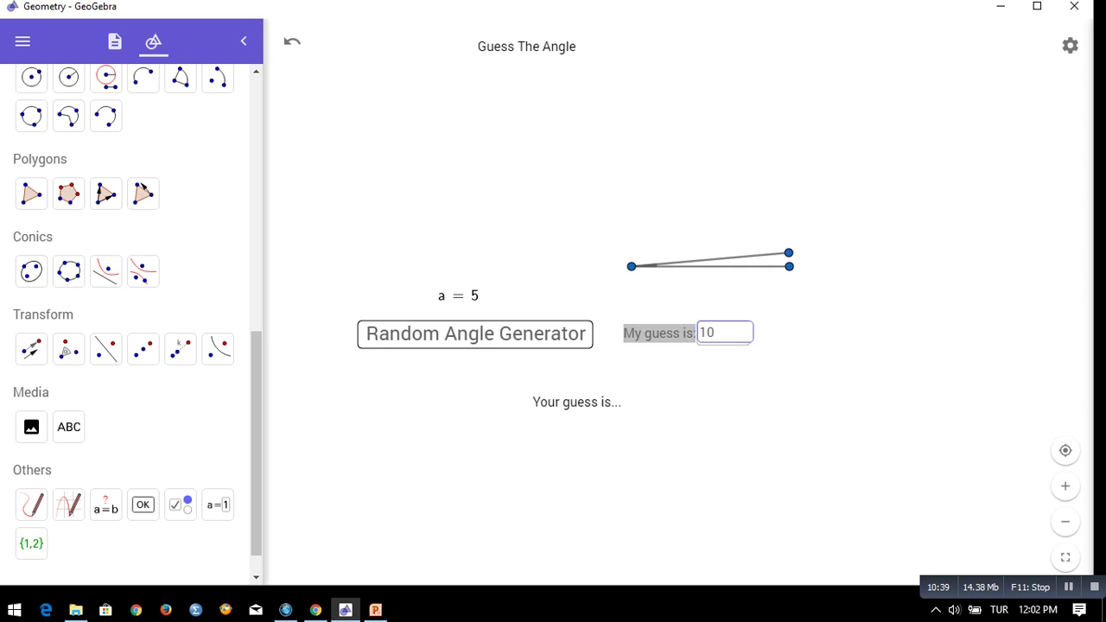
{"action": "type", "text": "5"}
{"action": "key", "text": "BackSpace"}
{"action": "key", "text": "BackSpace"}
{"action": "key", "text": "BackSpace"}
{"action": "type", "text": "5"}
{"action": "key", "text": "Return"}
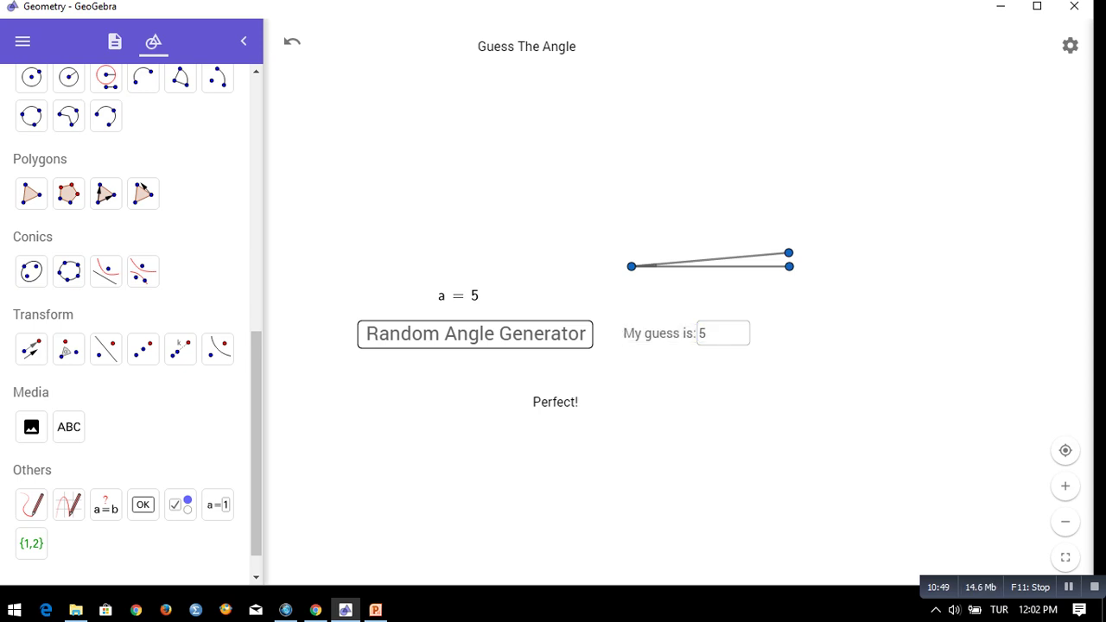
Add the condition 0<a-b<=5 after the "Perfect!" action in the On Update script of the "My guess is:" input box
{"action": "right_click", "coordinate": [666, 334]}
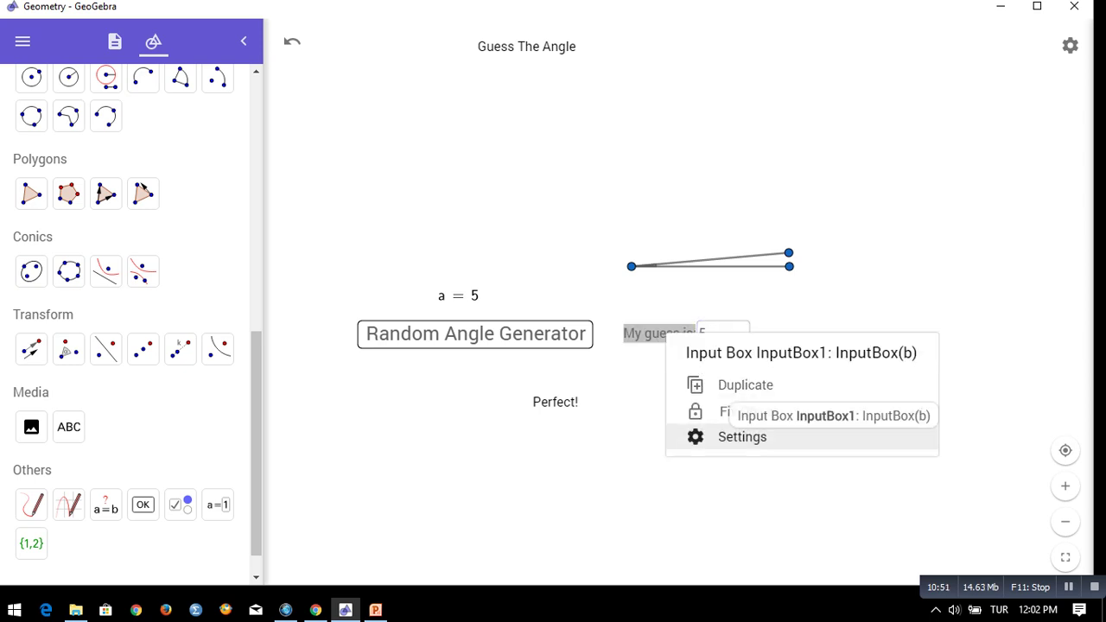
{"action": "left_click", "coordinate": [742, 436]}
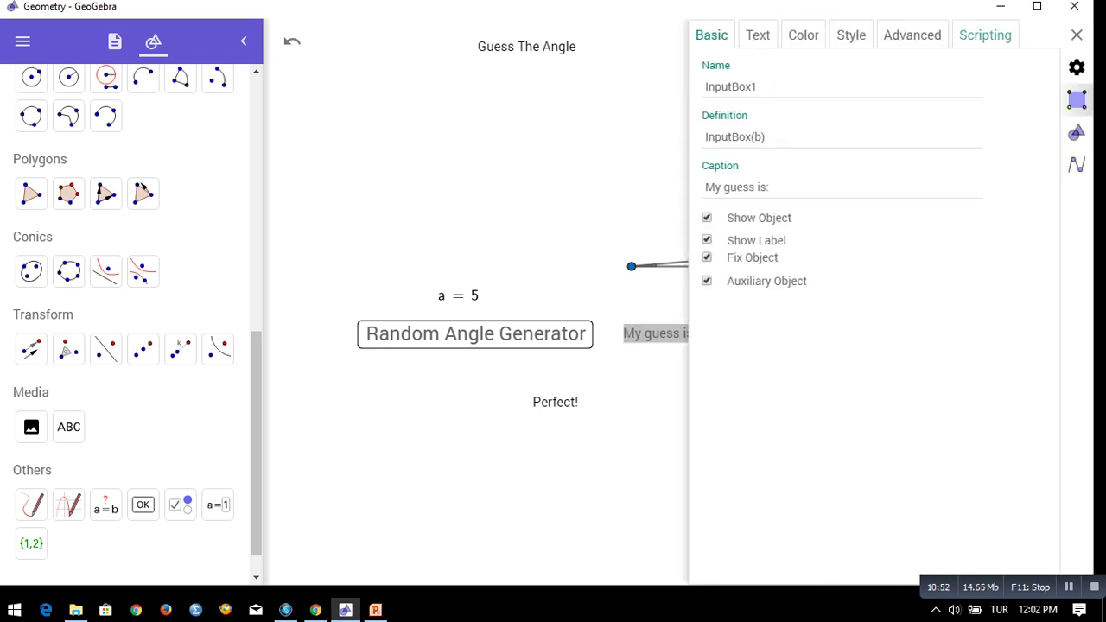
{"action": "left_click", "coordinate": [986, 35]}
{"action": "left_click", "coordinate": [912, 104]}
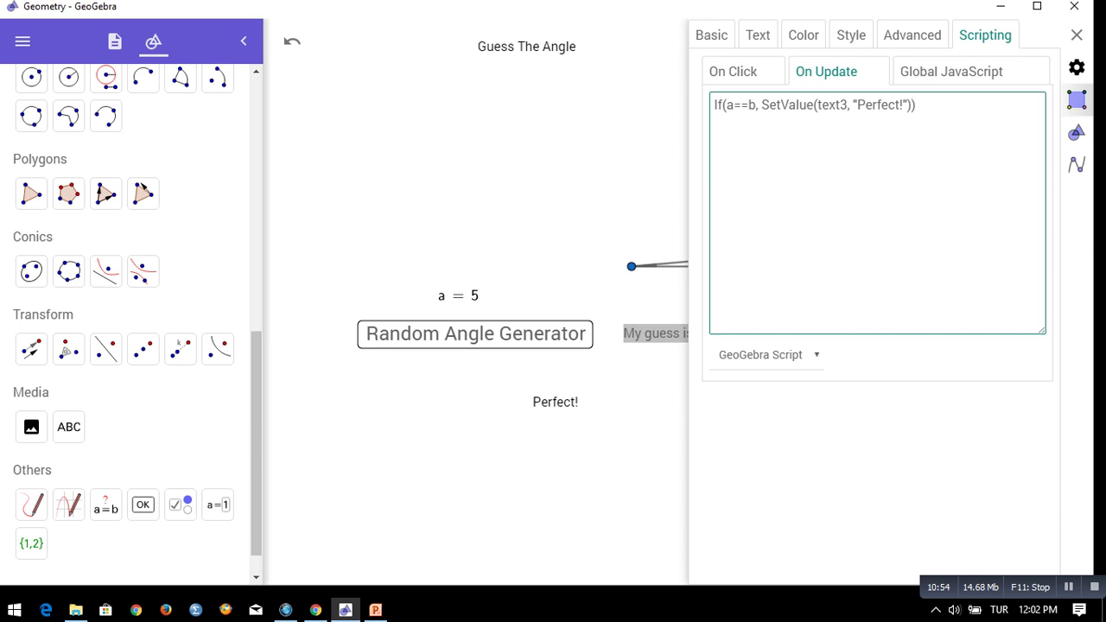
{"action": "type", "text": ","}
{"action": "type", "text": "a-b"}
{"action": "type", "text": ">"}
{"action": "key", "text": "BackSpace"}
{"action": "type", "text": ">"}
{"action": "key", "text": "BackSpace"}
{"action": "key", "text": "Left"}
{"action": "key", "text": "Left"}
{"action": "key", "text": "Left"}
{"action": "type", "text": "0z"}
{"action": "key", "text": "BackSpace"}
{"action": "type", "text": "<"}
{"action": "key", "text": "Right"}
{"action": "key", "text": "Right"}
{"action": "key", "text": "Right"}
{"action": "type", "text": "<=5"}
Wrap the difference a-b in an absolute value so the condition reads 0<abs(a-b)<=5
{"action": "left_click", "coordinate": [932, 105]}
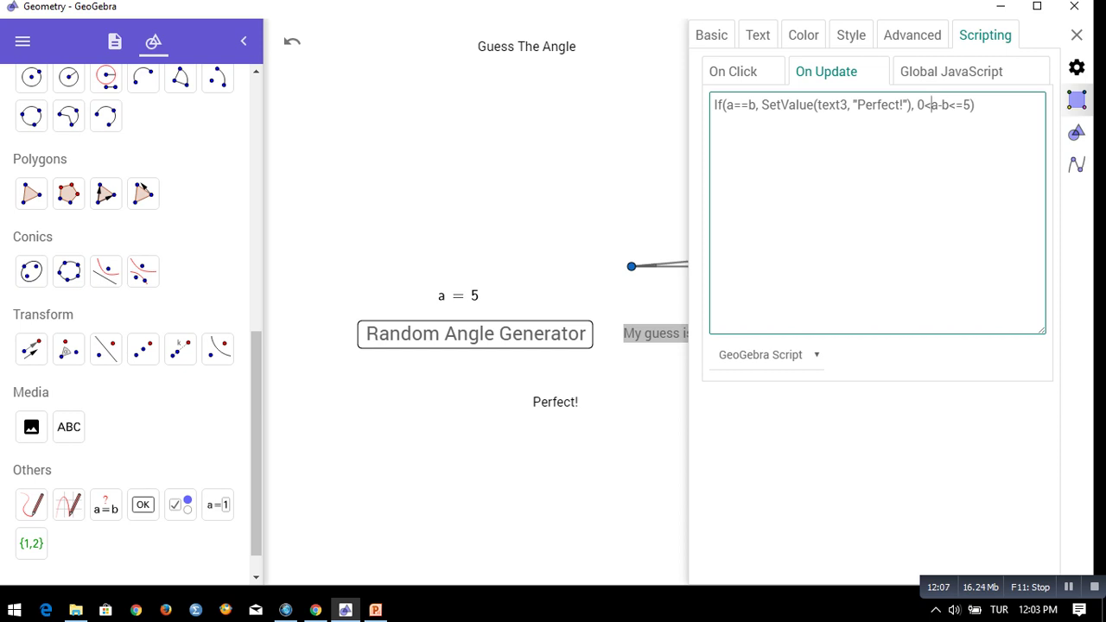
{"action": "type", "text": "abs.8"}
{"action": "key", "text": "BackSpace"}
{"action": "type", "text": "("}
{"action": "key", "text": "BackSpace"}
{"action": "key", "text": "BackSpace"}
{"action": "type", "text": "("}
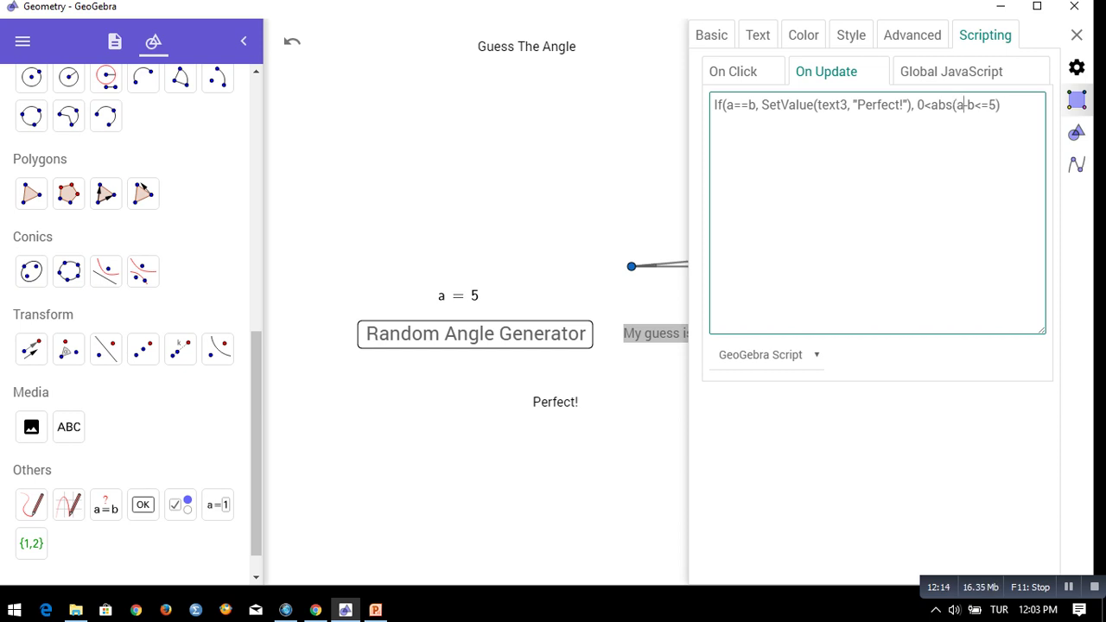
{"action": "key", "text": "Right"}
{"action": "key", "text": "Right"}
{"action": "type", "text": ")"}
Append a SetValue action for text3 with empty quotation marks after the 0<abs(a-b)<=5 condition
{"action": "left_click", "coordinate": [1000, 105]}
{"action": "type", "text": ", SetVAlu"}
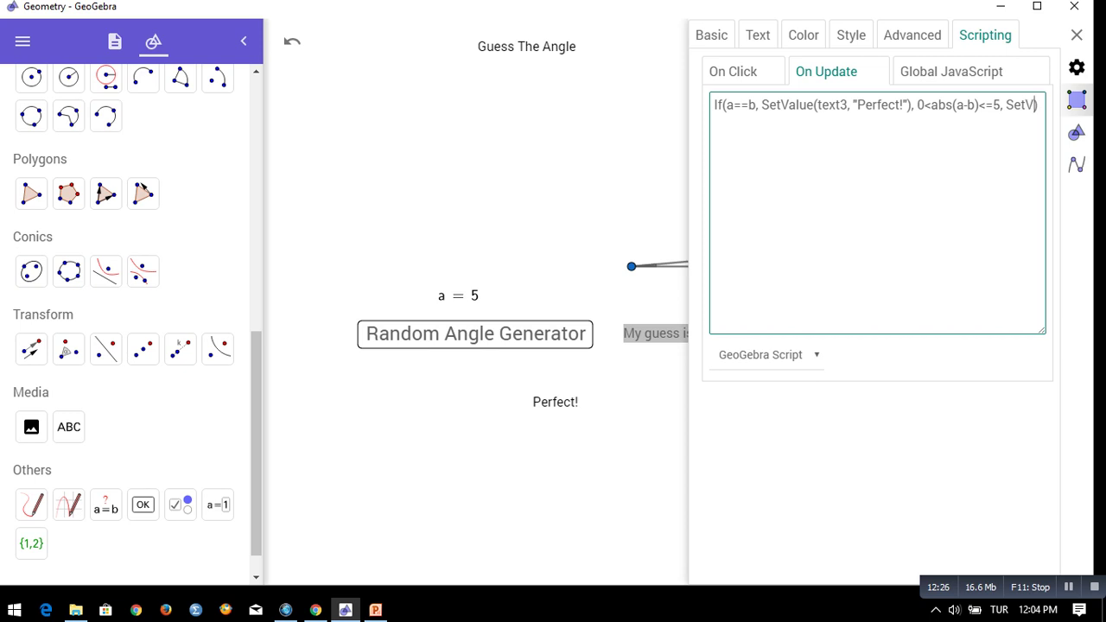
{"action": "key", "text": "BackSpace"}
{"action": "key", "text": "BackSpace"}
{"action": "key", "text": "BackSpace"}
{"action": "type", "text": "alue"}
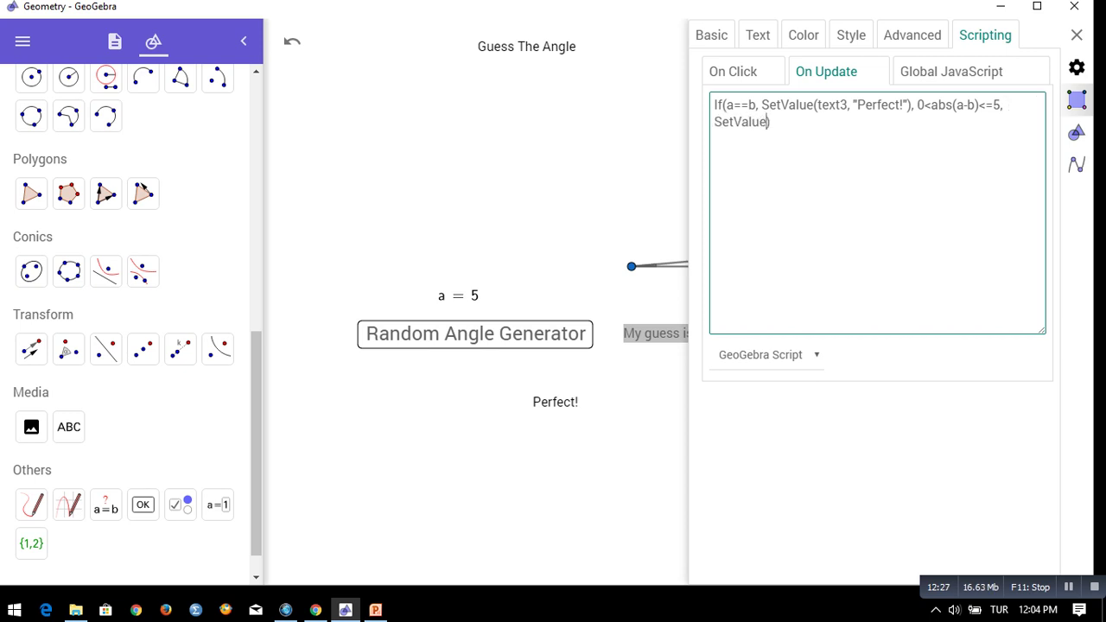
{"action": "type", "text": "(text3, \""}
{"action": "type", "text": ")"}
{"action": "key", "text": "Left"}
{"action": "key", "text": "Left"}
Fill in "You almost there. Keep going! " as the message of the second SetValue action
{"action": "type", "text": "Keep gp"}
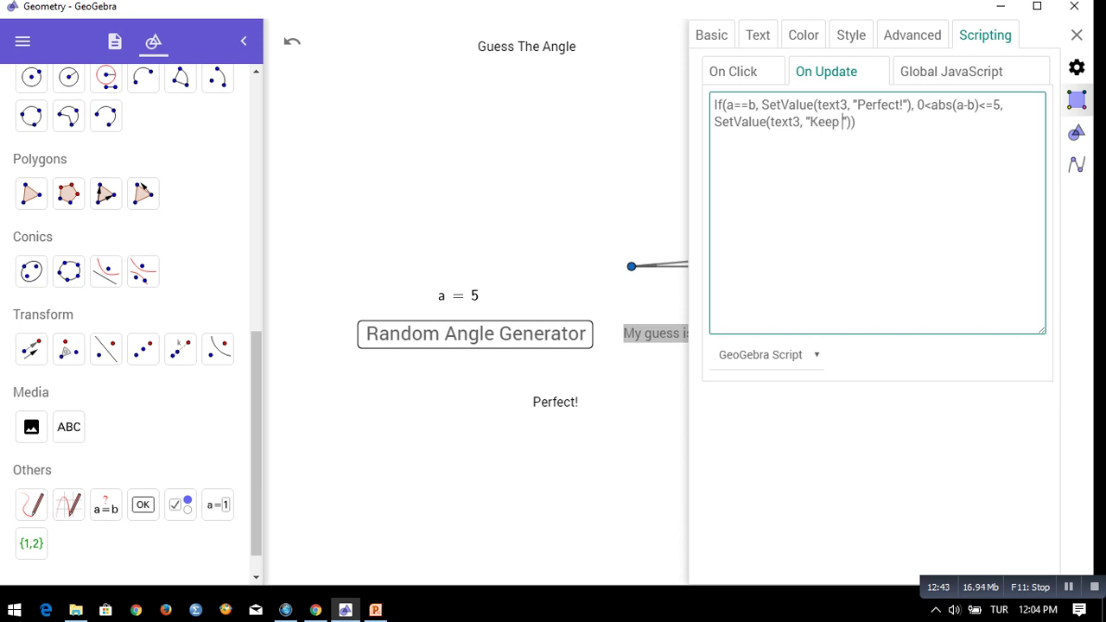
{"action": "type", "text": "i"}
{"action": "key", "text": "BackSpace"}
{"action": "key", "text": "BackSpace"}
{"action": "type", "text": "oing!"}
{"action": "type", "text": "You almost "}
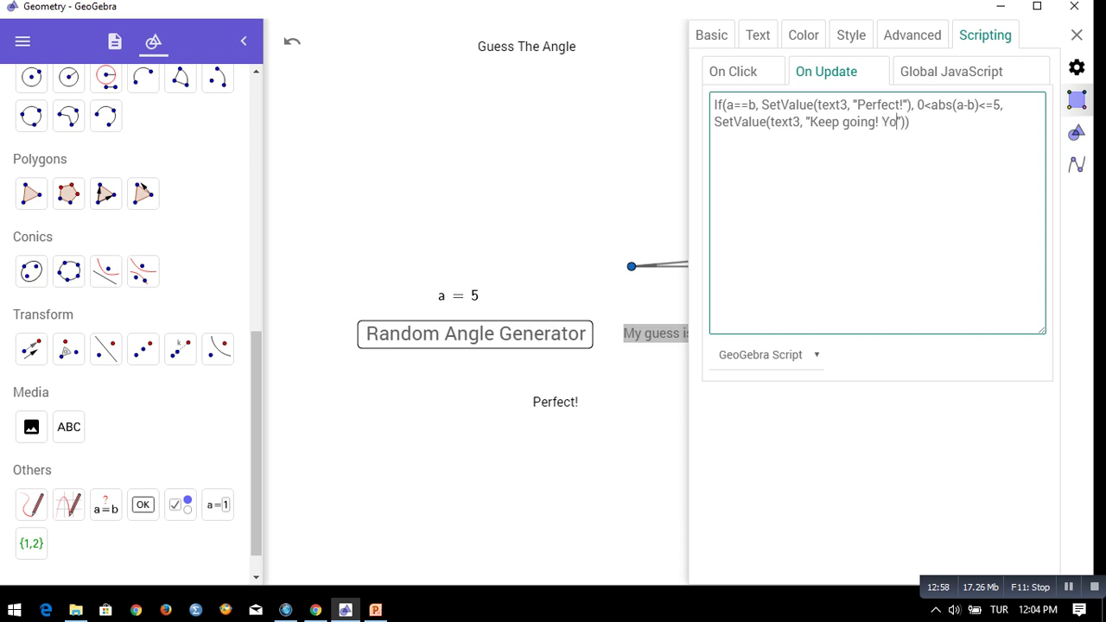
{"action": "type", "text": "there."}
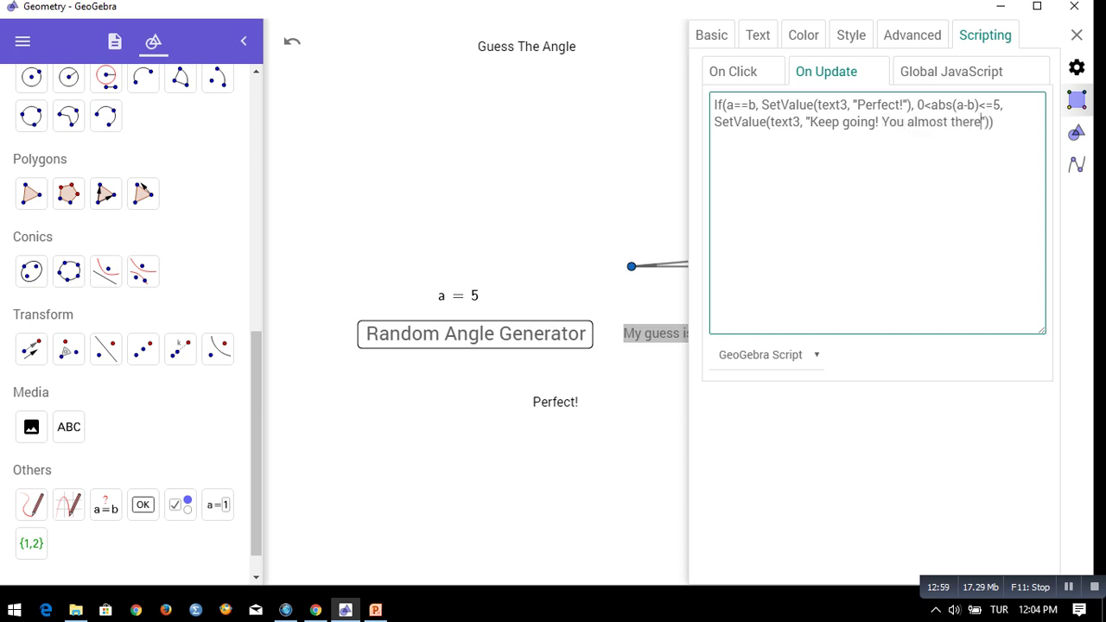
{"action": "key", "text": "ctrl+shift+Left"}
{"action": "key", "text": "ctrl+shift+Left"}
{"action": "key", "text": "ctrl+shift+Left"}
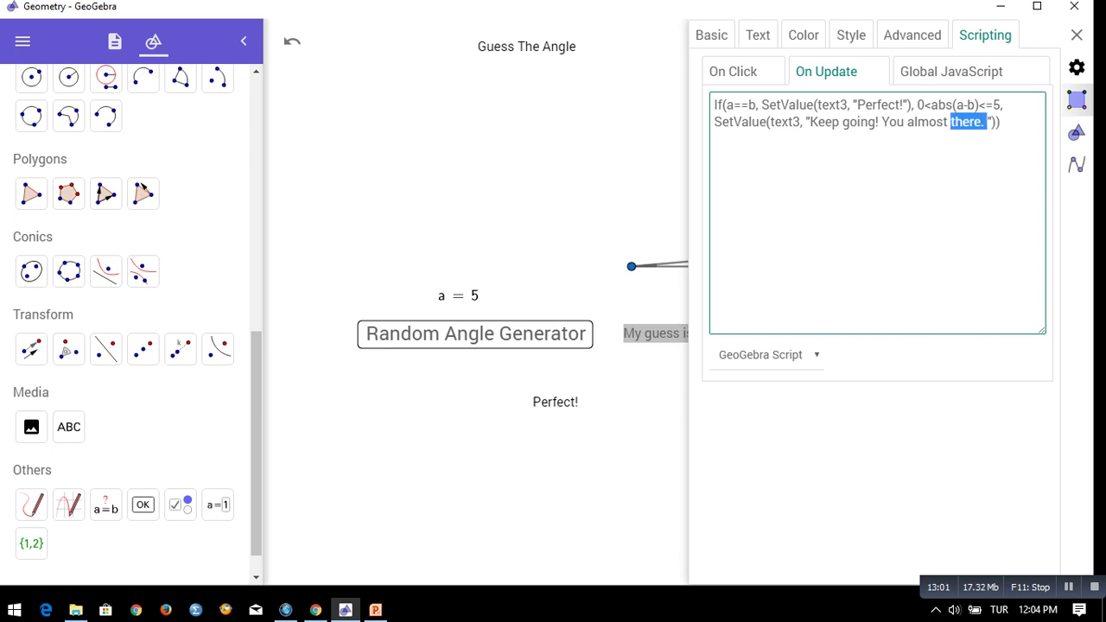
{"action": "key", "text": "BackSpace"}
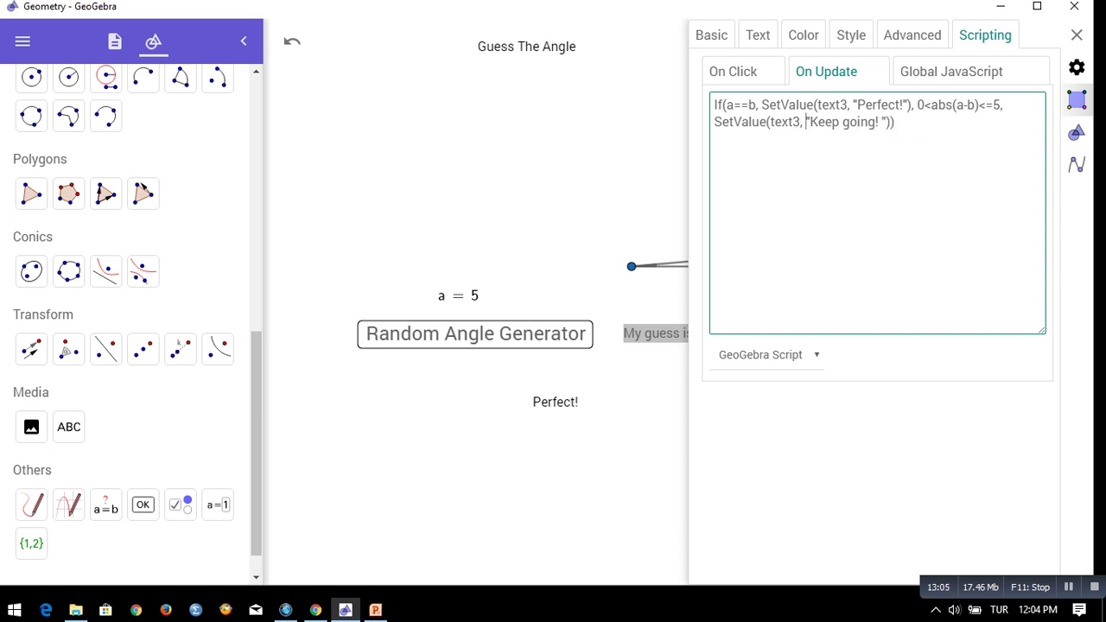
{"action": "key", "text": "ctrl+z"}
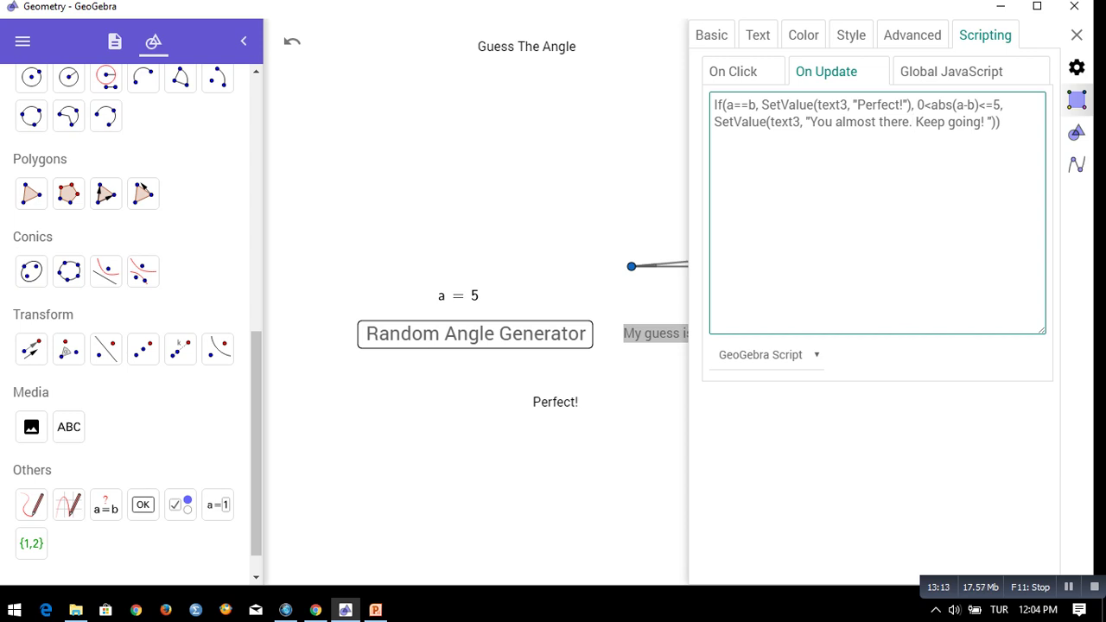
{"action": "key", "text": "Right"}
{"action": "key", "text": "Right"}
{"action": "key", "text": "Right"}
{"action": "key", "text": "Right"}
{"action": "key", "text": "Right"}
{"action": "key", "text": "Right"}
{"action": "key", "text": "Right"}
{"action": "key", "text": "Right"}
{"action": "key", "text": "Right"}
{"action": "key", "text": "Right"}
{"action": "key", "text": "Right"}
{"action": "key", "text": "Right"}
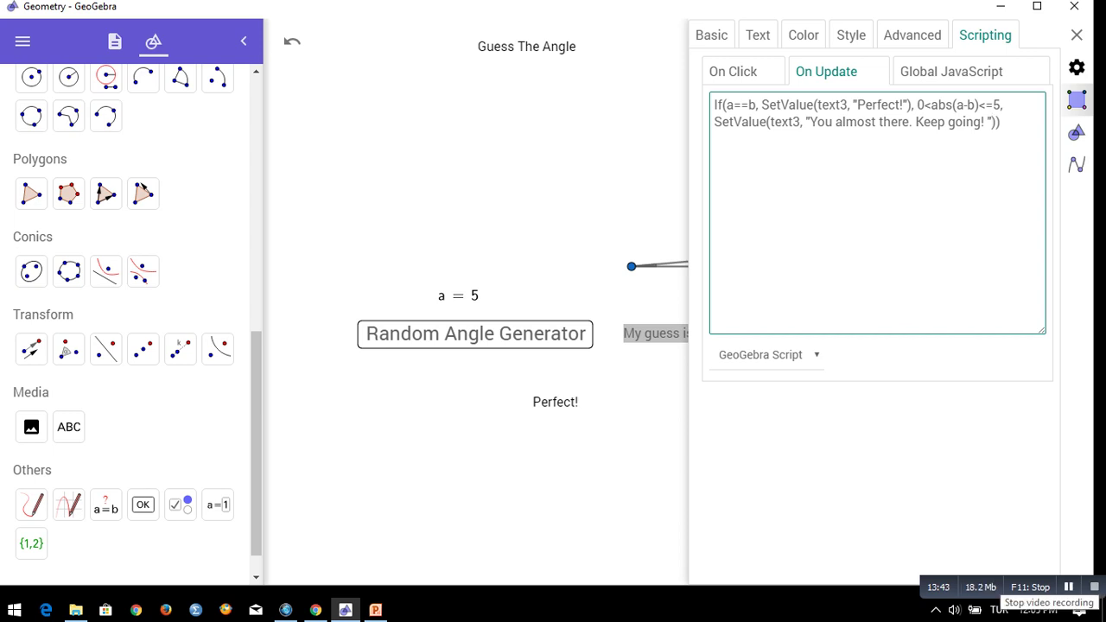
{"action": "left_click", "coordinate": [1069, 587]}
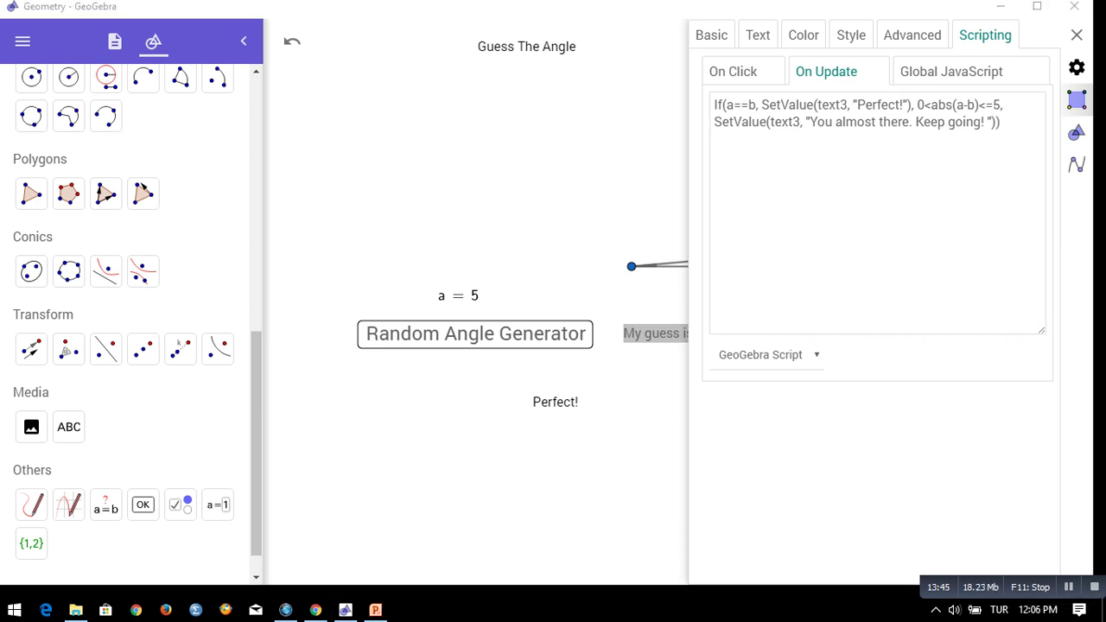
Close the settings and test the script by entering 6 as the guess
{"action": "left_click", "coordinate": [605, 190]}
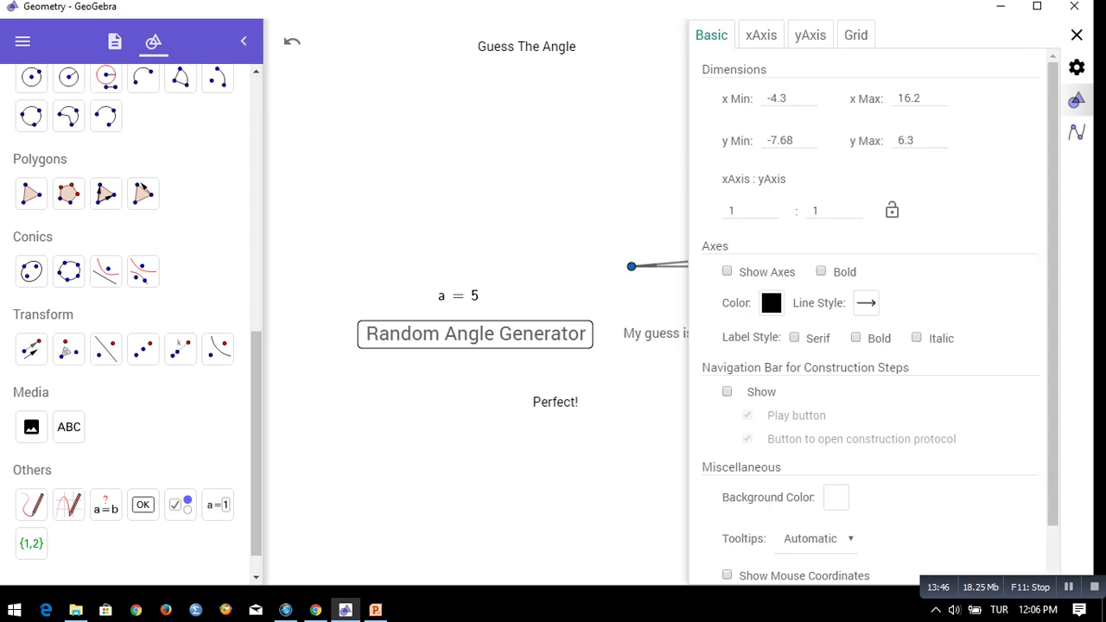
{"action": "left_click", "coordinate": [1077, 34]}
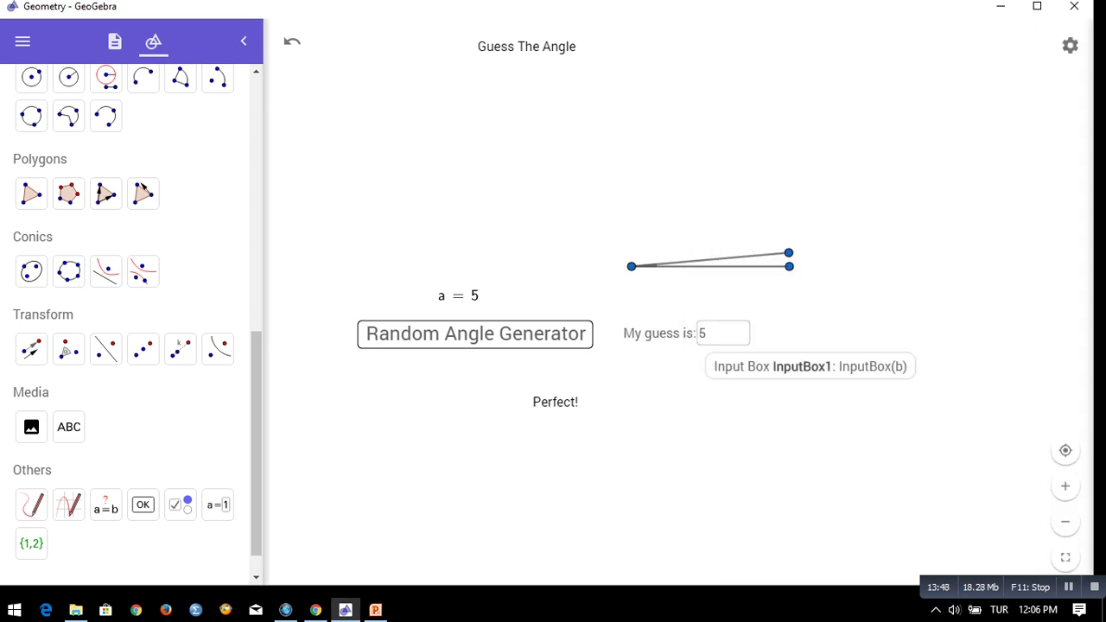
{"action": "left_click", "coordinate": [688, 334]}
{"action": "left_click", "coordinate": [723, 333]}
{"action": "key", "text": "BackSpace"}
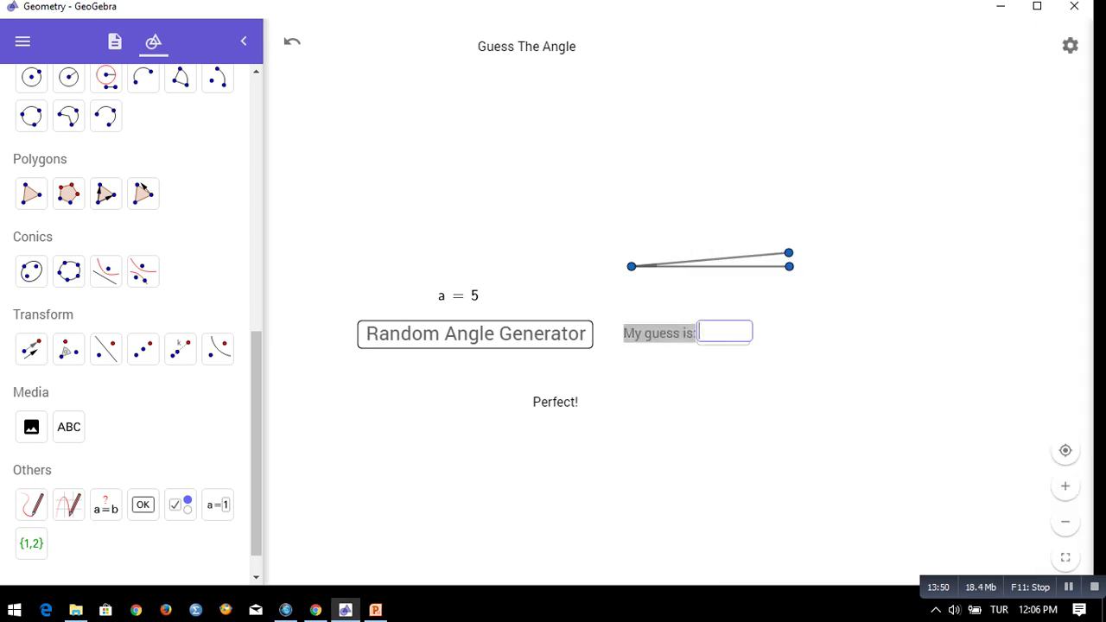
{"action": "type", "text": "6"}
{"action": "key", "text": "Return"}
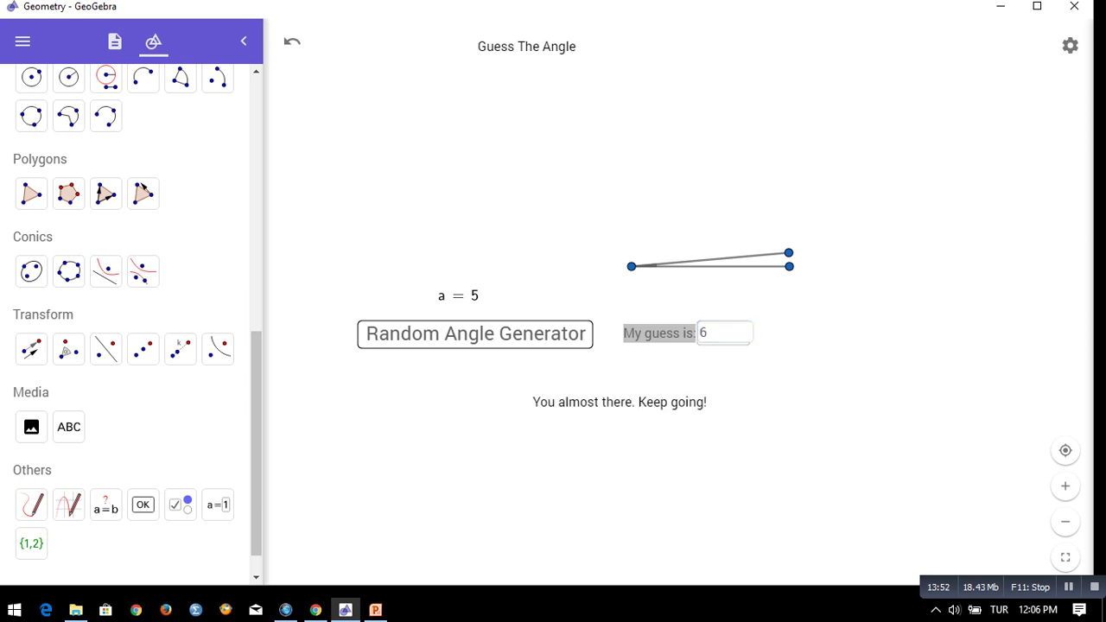
Test the script with the guesses 10 and 11 in the "My guess is:" box
{"action": "left_click", "coordinate": [722, 333]}
{"action": "key", "text": "BackSpace"}
{"action": "type", "text": "10"}
{"action": "key", "text": "Return"}
{"action": "left_click", "coordinate": [723, 333]}
{"action": "key", "text": "BackSpace"}
{"action": "type", "text": "1"}
{"action": "key", "text": "Return"}
Add SetValue(text3, "You need to work hard") as the final otherwise case in the input box's On Update script and close the settings
{"action": "right_click", "coordinate": [680, 332]}
{"action": "left_click", "coordinate": [756, 436]}
{"action": "left_click", "coordinate": [985, 34]}
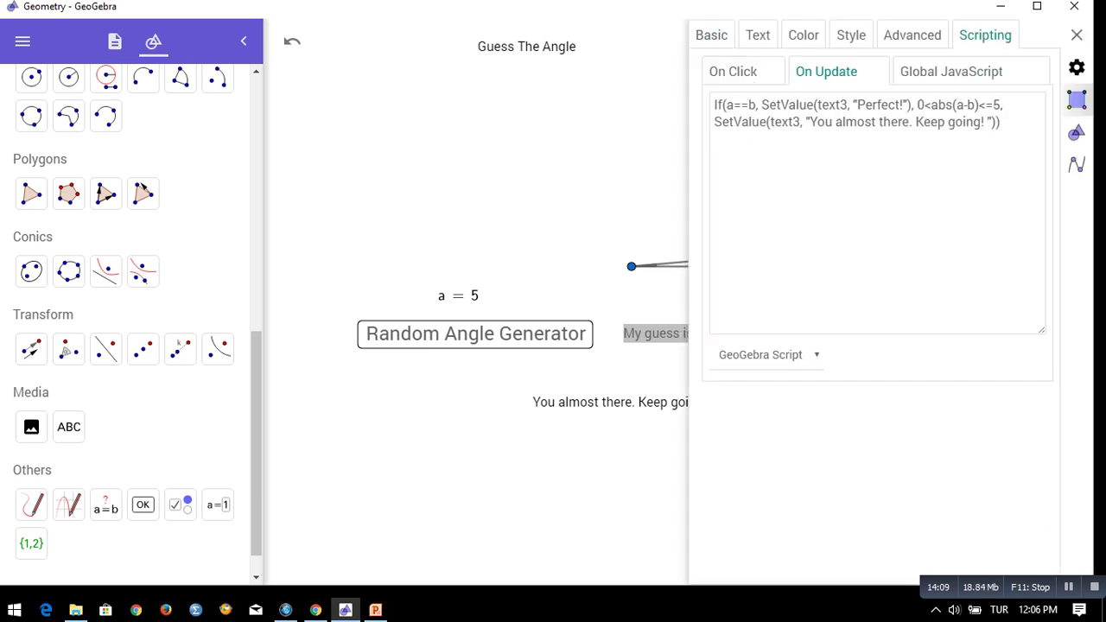
{"action": "left_click", "coordinate": [996, 122]}
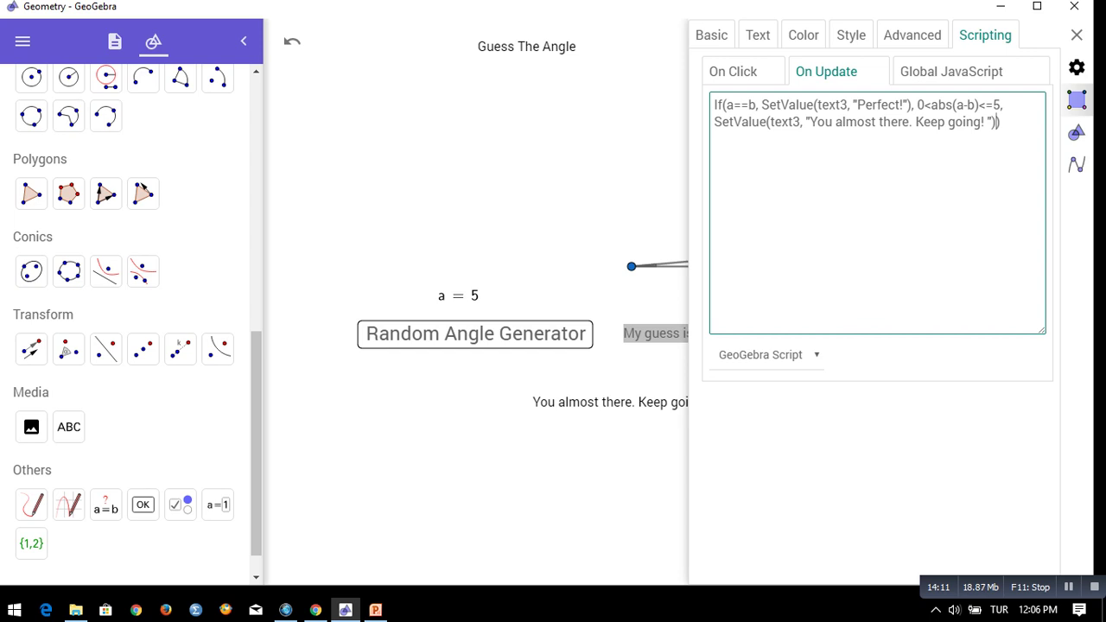
{"action": "type", "text": ", SetVal"}
{"action": "key", "text": "BackSpace"}
{"action": "type", "text": "lue(text3,"}
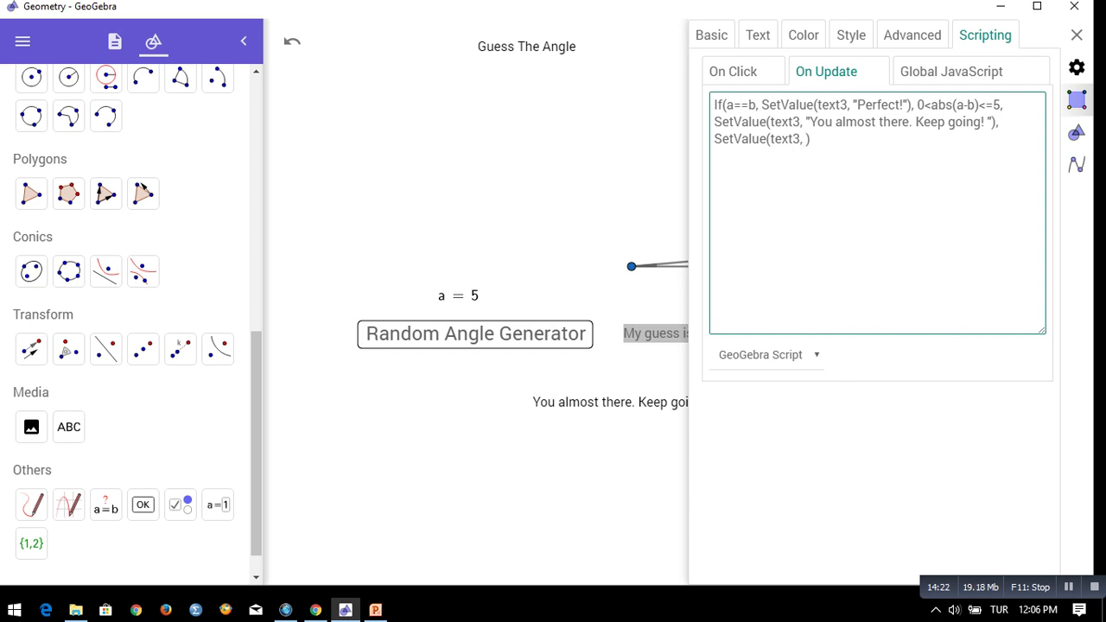
{"action": "type", "text": " \"You need to work ha"}
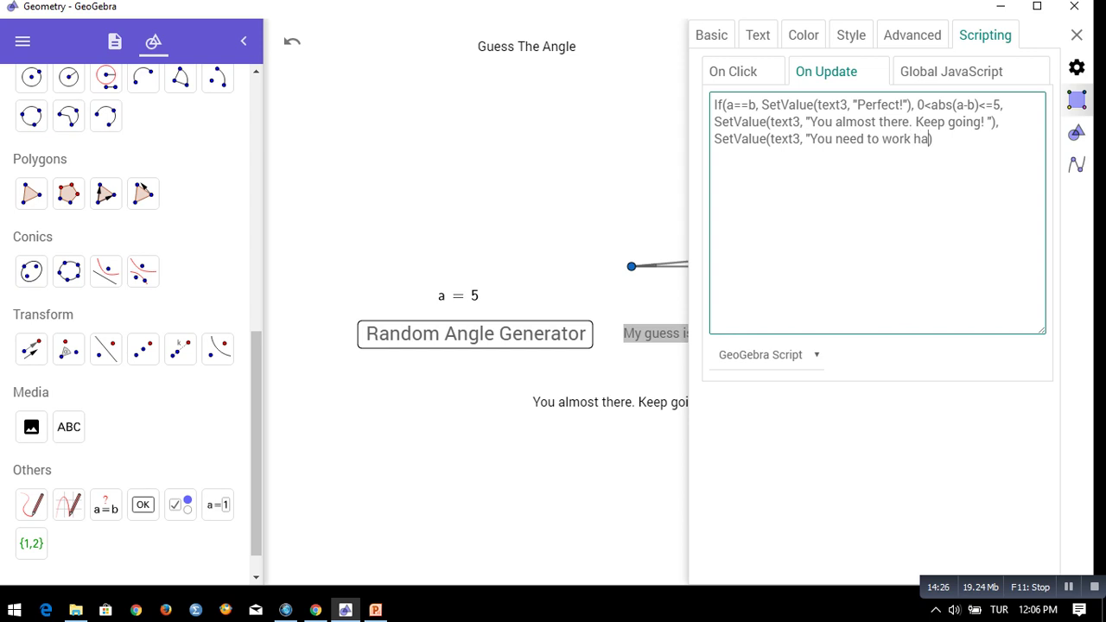
{"action": "type", "text": "rd\")"}
{"action": "key", "text": "Escape"}
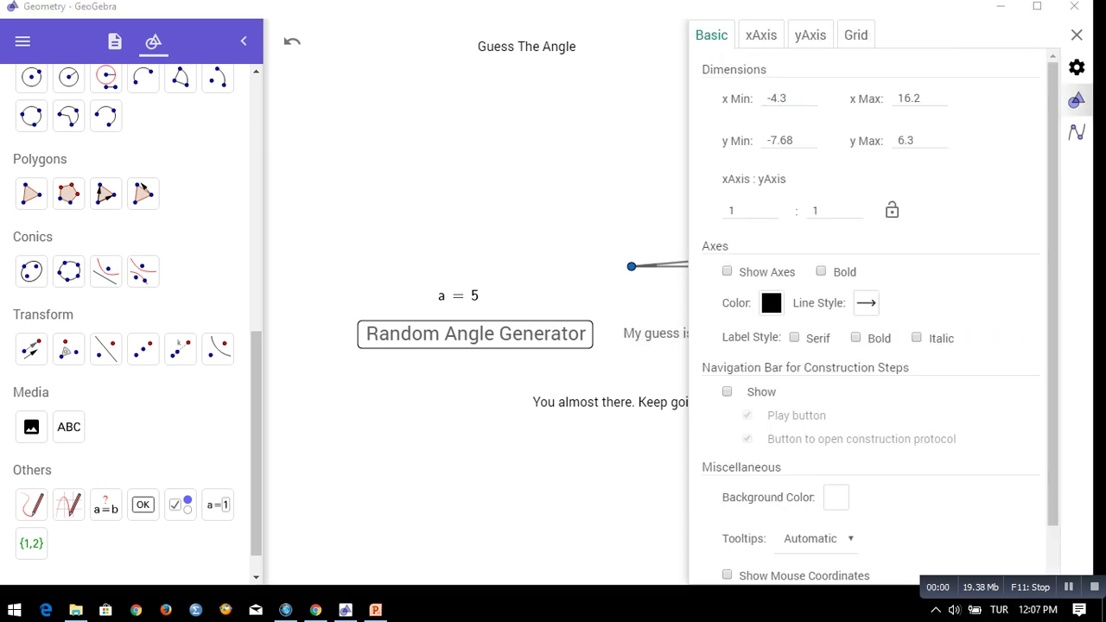
{"action": "left_click", "coordinate": [1076, 34]}
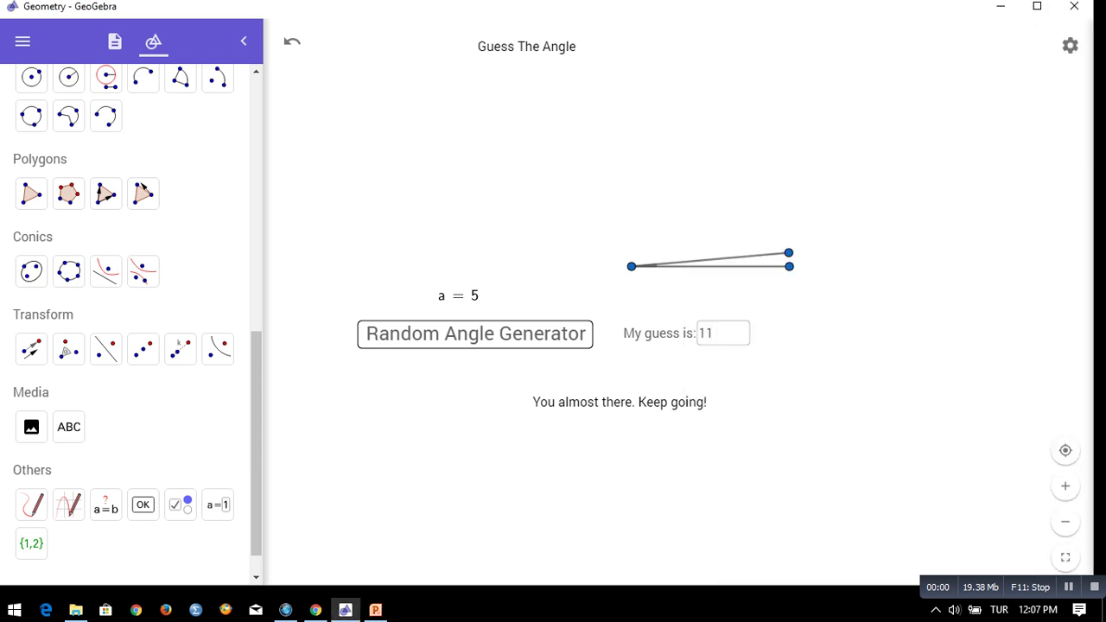
Enter 10 as the guess and undo the accidental deletion of the "My guess is:" input box
{"action": "left_click", "coordinate": [715, 333]}
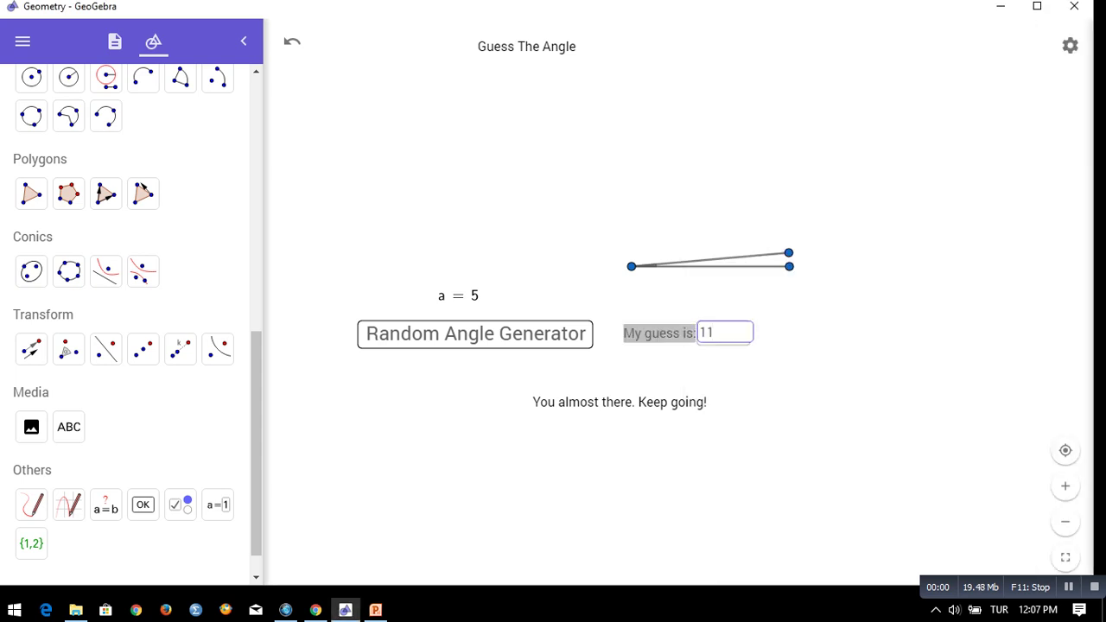
{"action": "key", "text": "BackSpace"}
{"action": "type", "text": "0"}
{"action": "key", "text": "Return"}
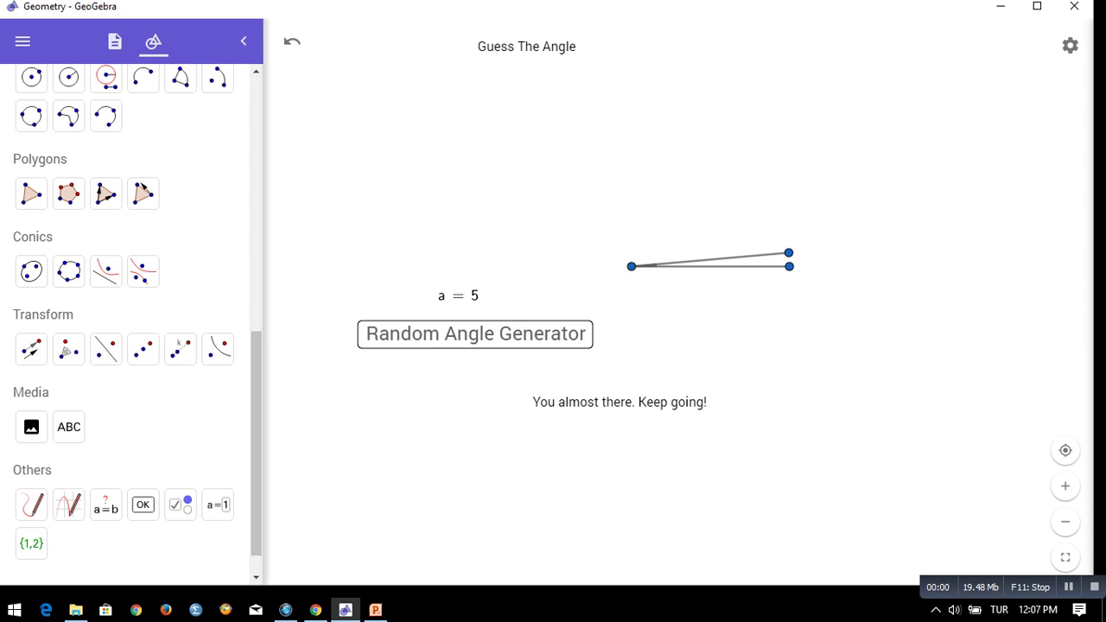
{"action": "key", "text": "ctrl+z"}
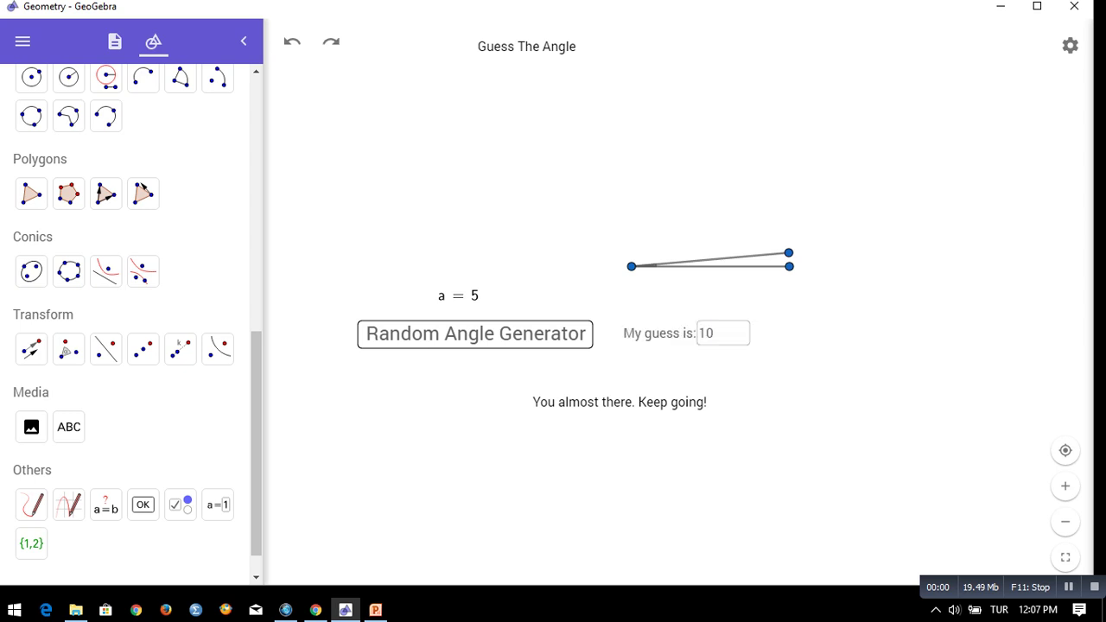
Test all three feedback cases by entering 5, 6 and 11 as guesses in the "My guess is:" box
{"action": "left_click", "coordinate": [715, 333]}
{"action": "key", "text": "BackSpace"}
{"action": "key", "text": "BackSpace"}
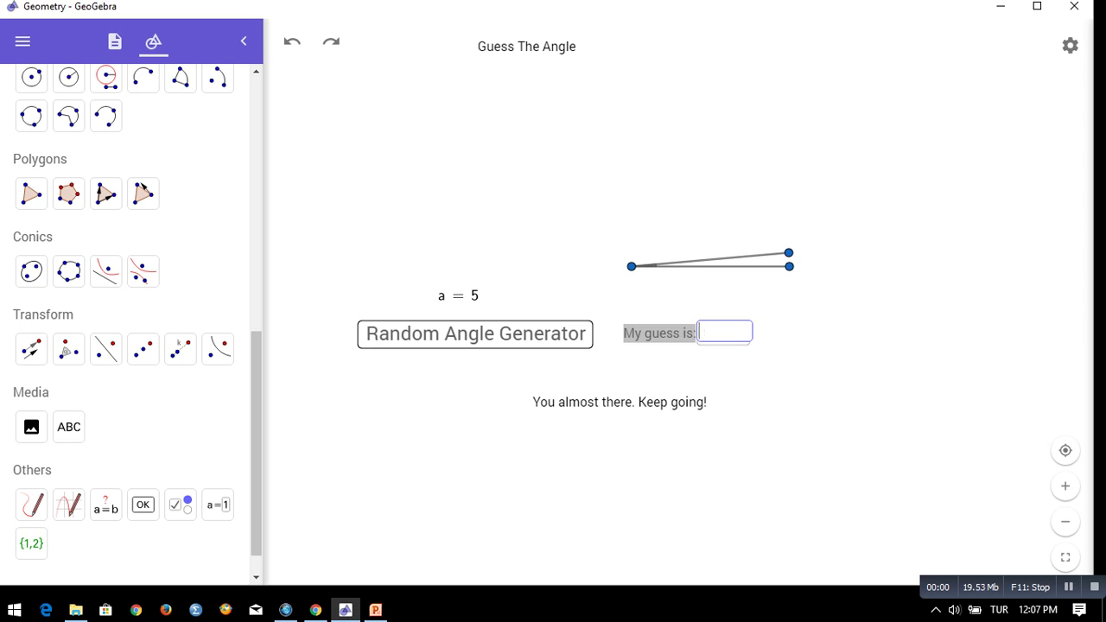
{"action": "type", "text": "5"}
{"action": "key", "text": "Return"}
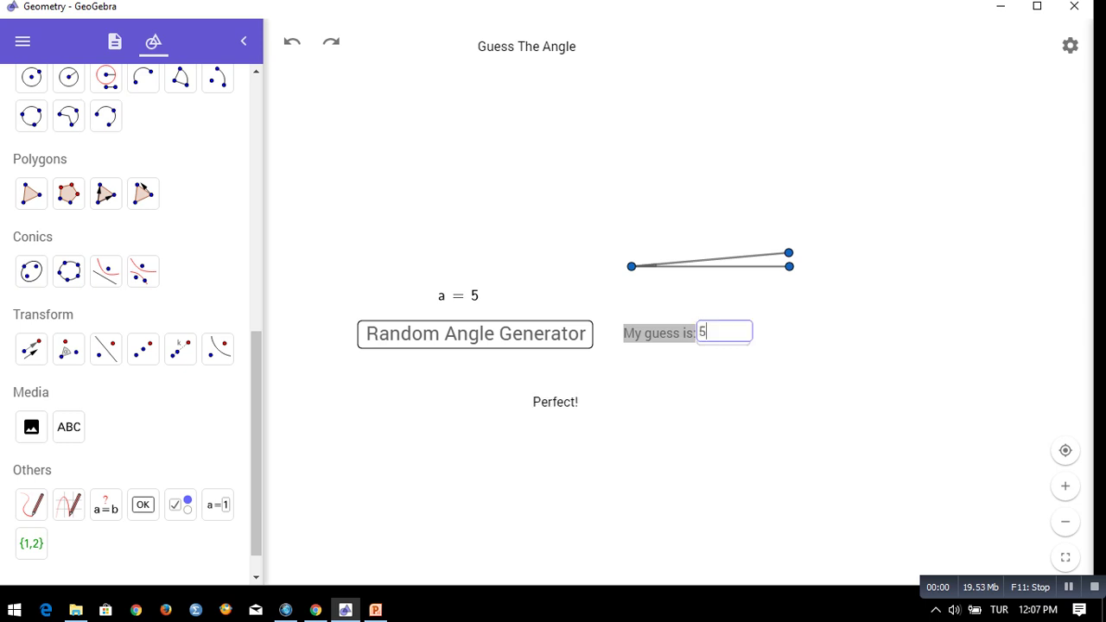
{"action": "key", "text": "BackSpace"}
{"action": "type", "text": "6"}
{"action": "key", "text": "Return"}
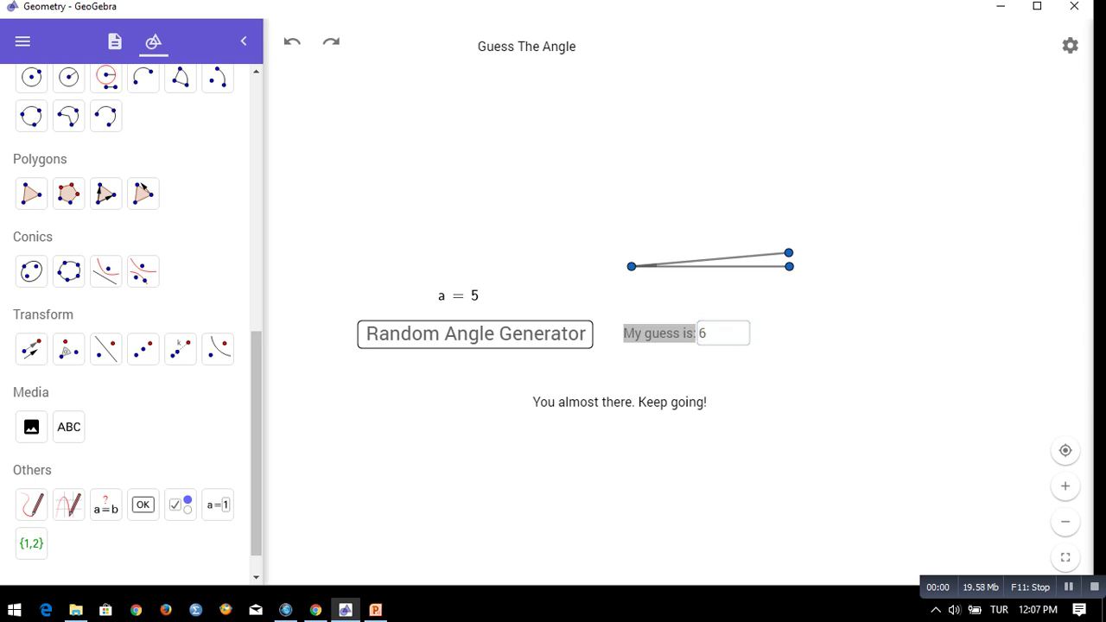
{"action": "left_click", "coordinate": [709, 333]}
{"action": "key", "text": "BackSpace"}
{"action": "type", "text": "11"}
{"action": "key", "text": "Return"}
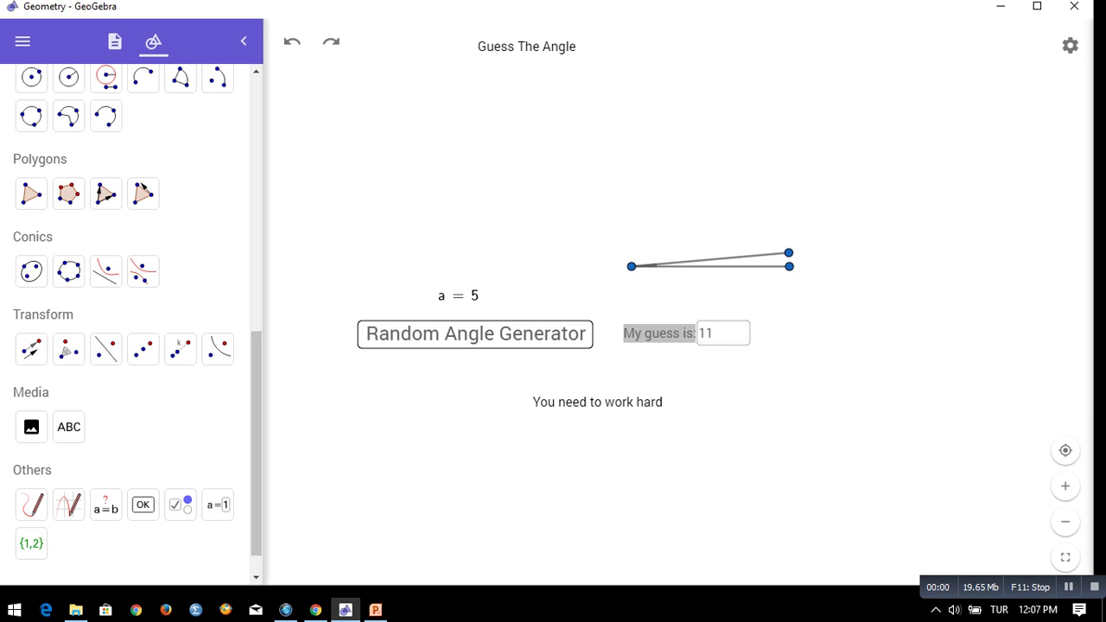
Review the finished On Update script of the "My guess is:" input box and close the settings
{"action": "right_click", "coordinate": [650, 334]}
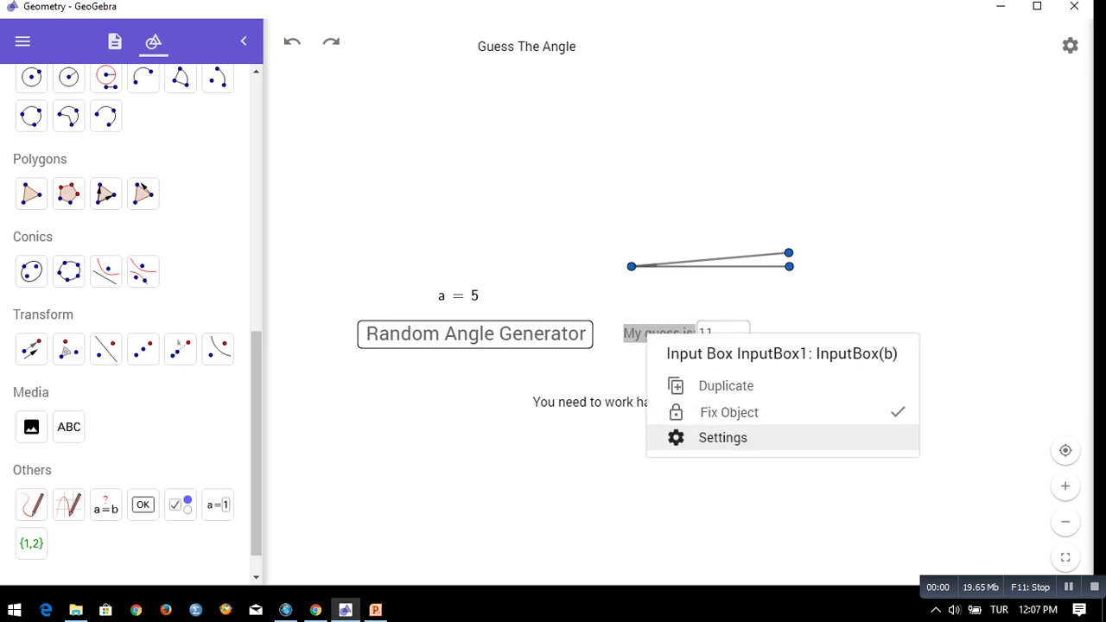
{"action": "left_click", "coordinate": [723, 438]}
{"action": "left_click", "coordinate": [986, 35]}
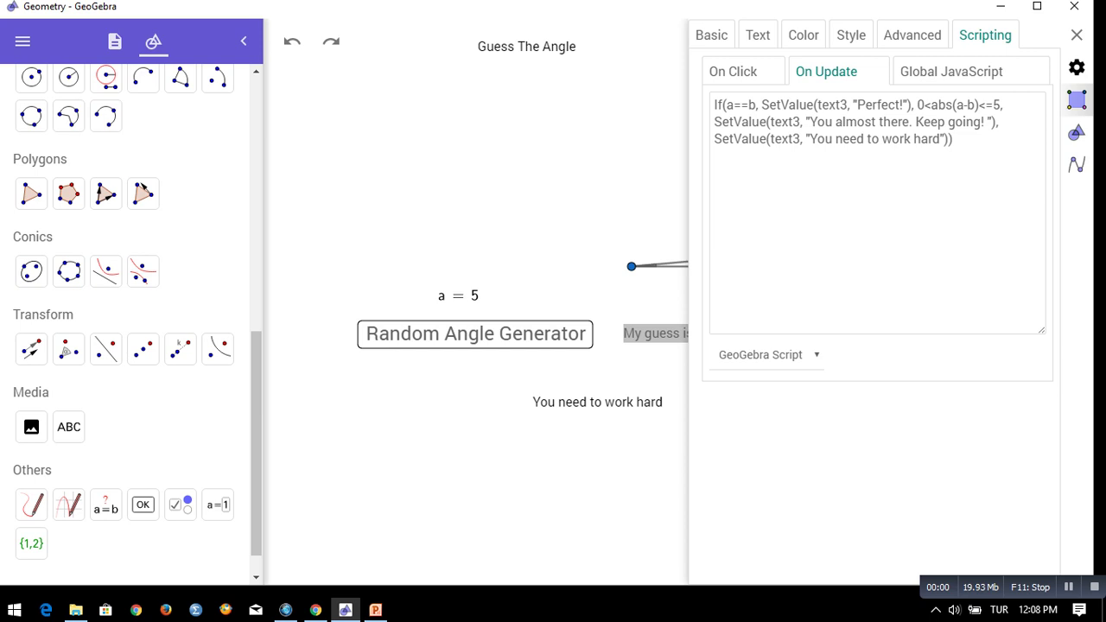
{"action": "left_click", "coordinate": [1078, 35]}
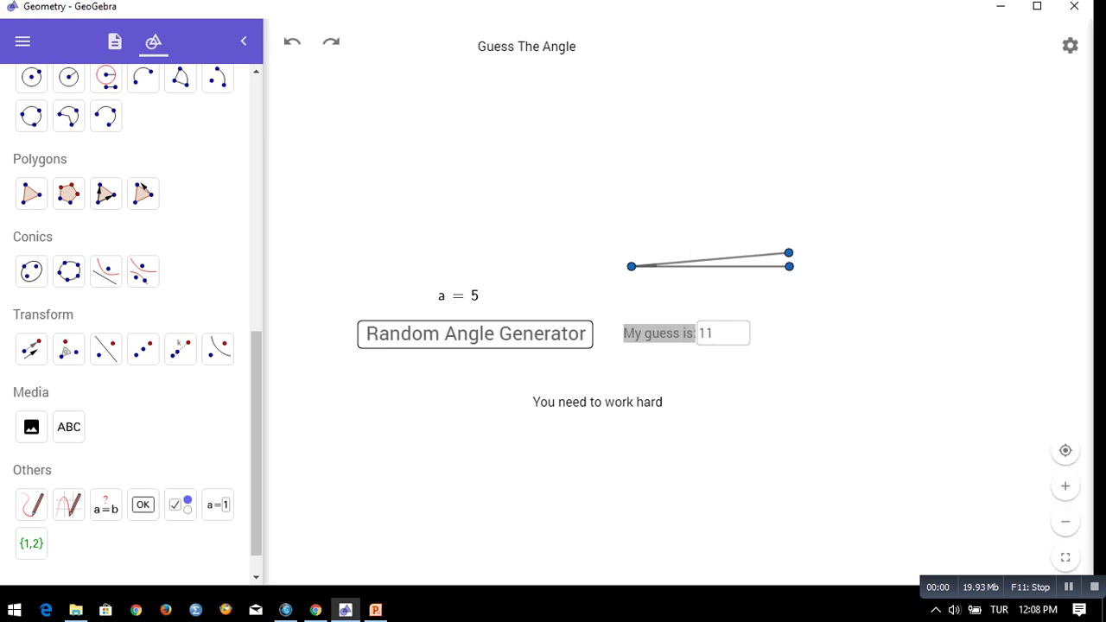
Generate a new random angle and enter 83 in the "My guess is:" box to test the feedback
{"action": "left_click", "coordinate": [531, 334]}
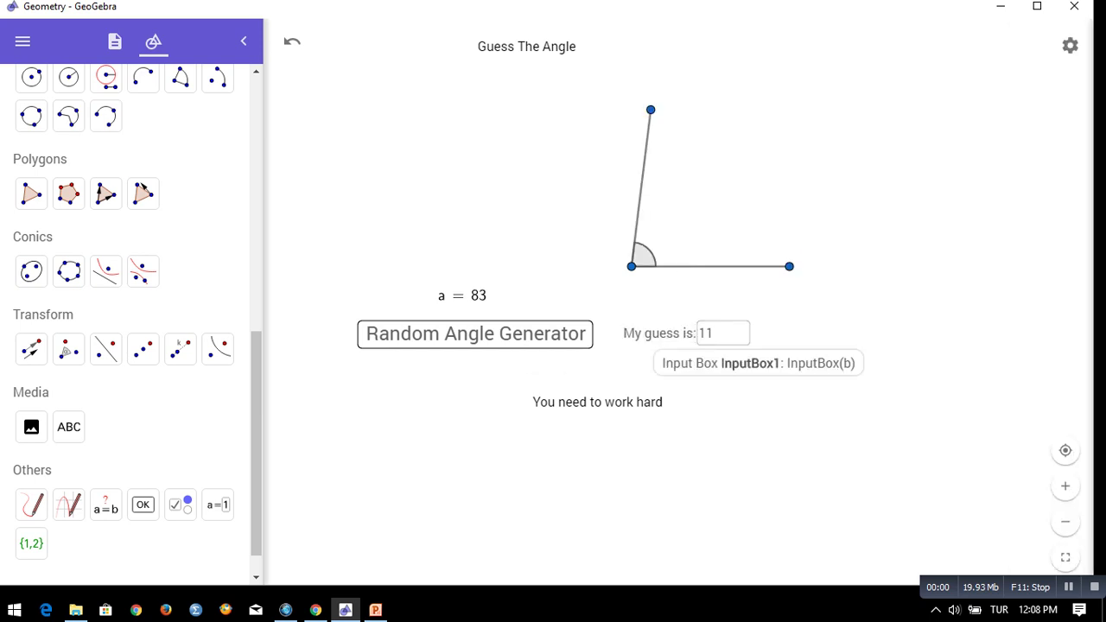
{"action": "left_click", "coordinate": [716, 333]}
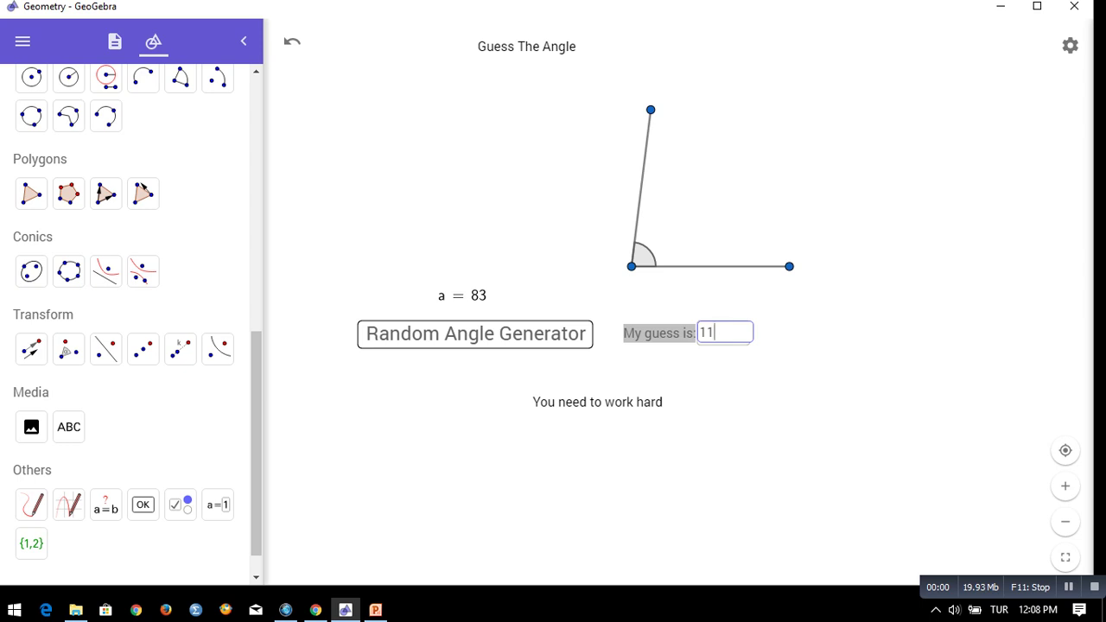
{"action": "key", "text": "BackSpace"}
{"action": "key", "text": "BackSpace"}
{"action": "type", "text": "83"}
{"action": "key", "text": "Return"}
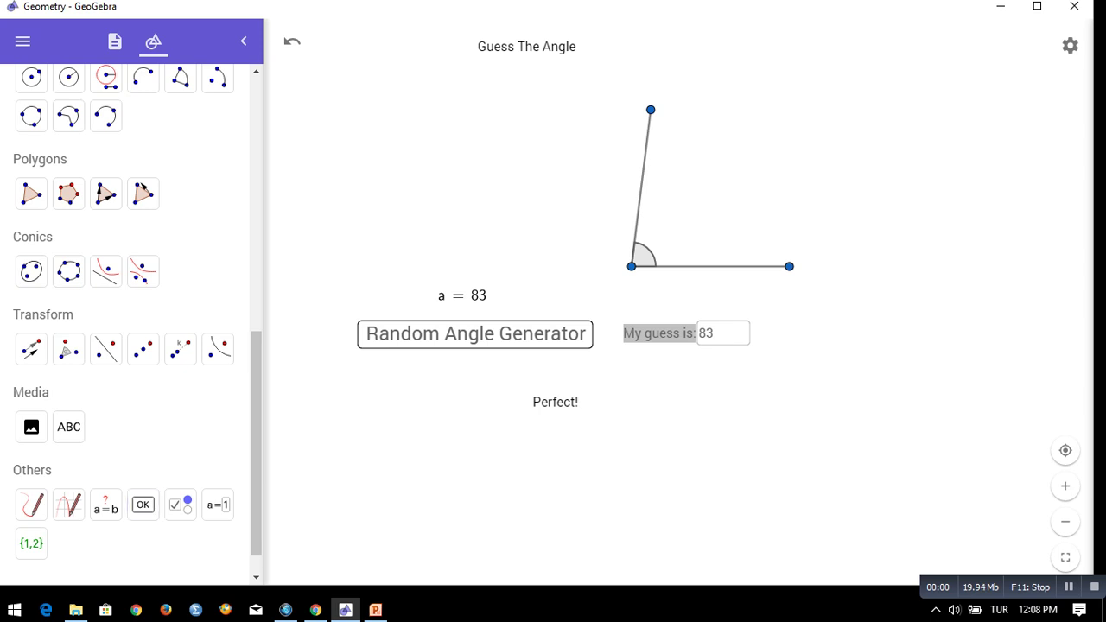
Add a check box captioned "Reveal the answer" above the a-value text that shows or hides text2, FormulaText(a, true, true)
{"action": "left_click", "coordinate": [180, 505]}
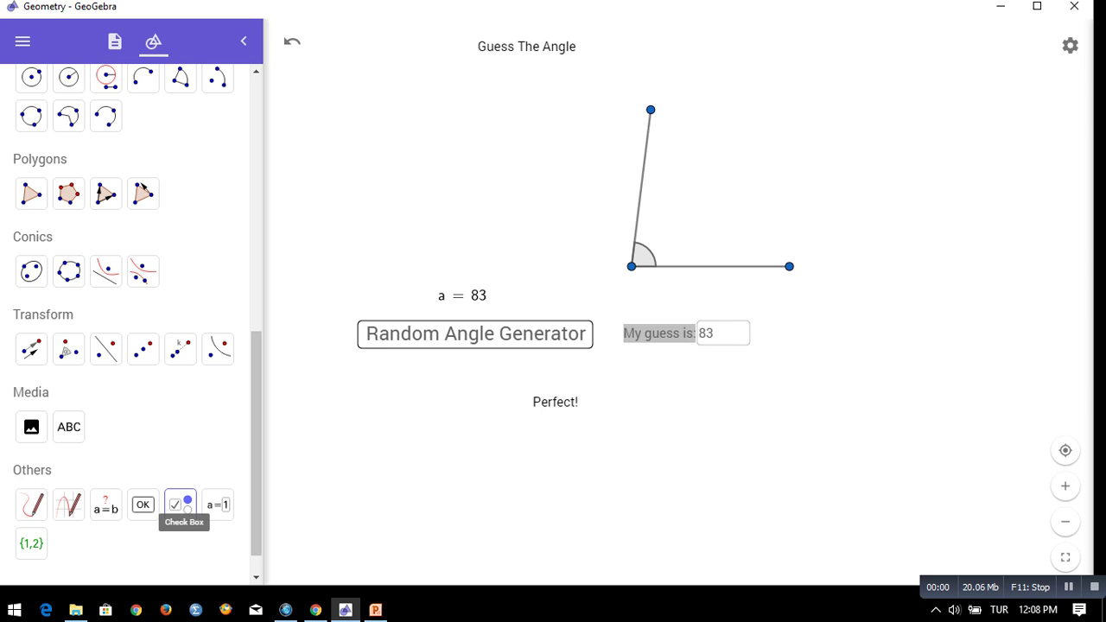
{"action": "left_click", "coordinate": [179, 505]}
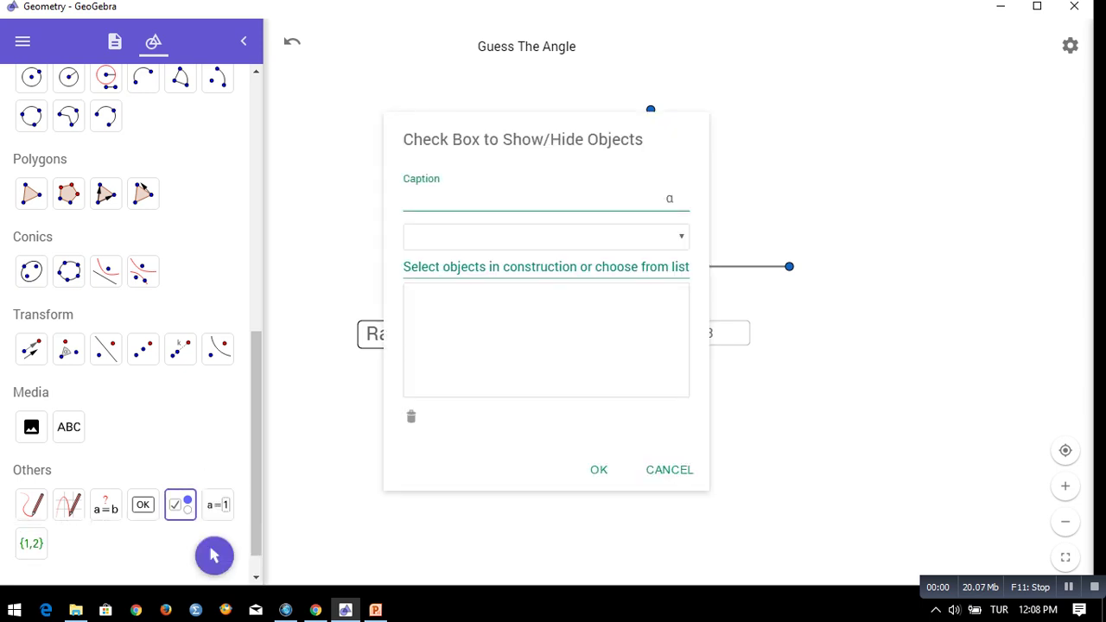
{"action": "type", "text": "Reveal the  answer"}
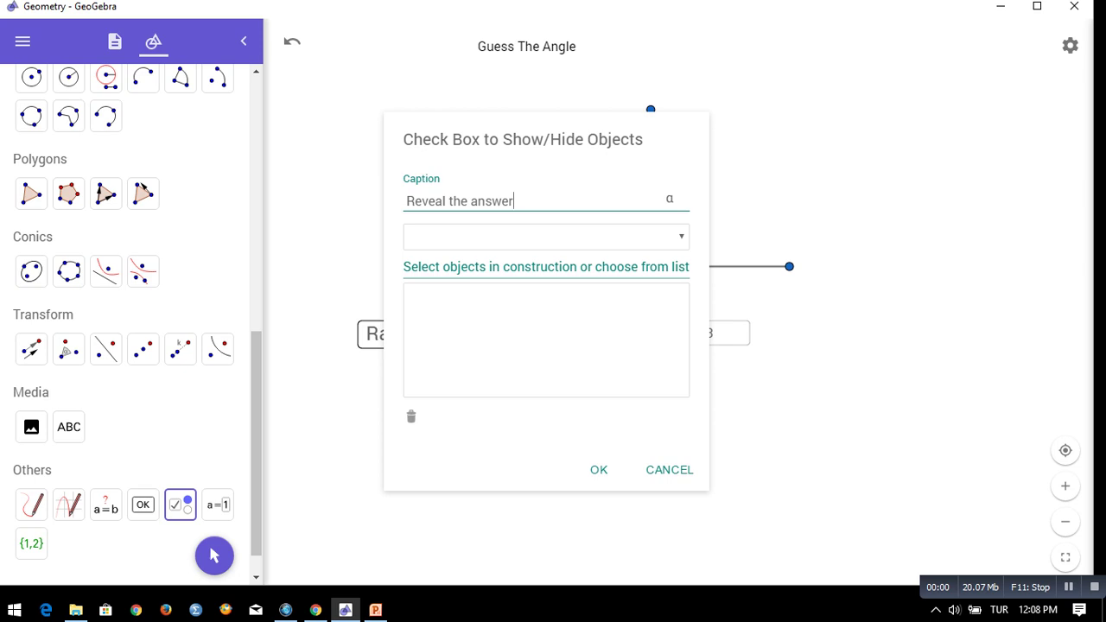
{"action": "left_click", "coordinate": [545, 236]}
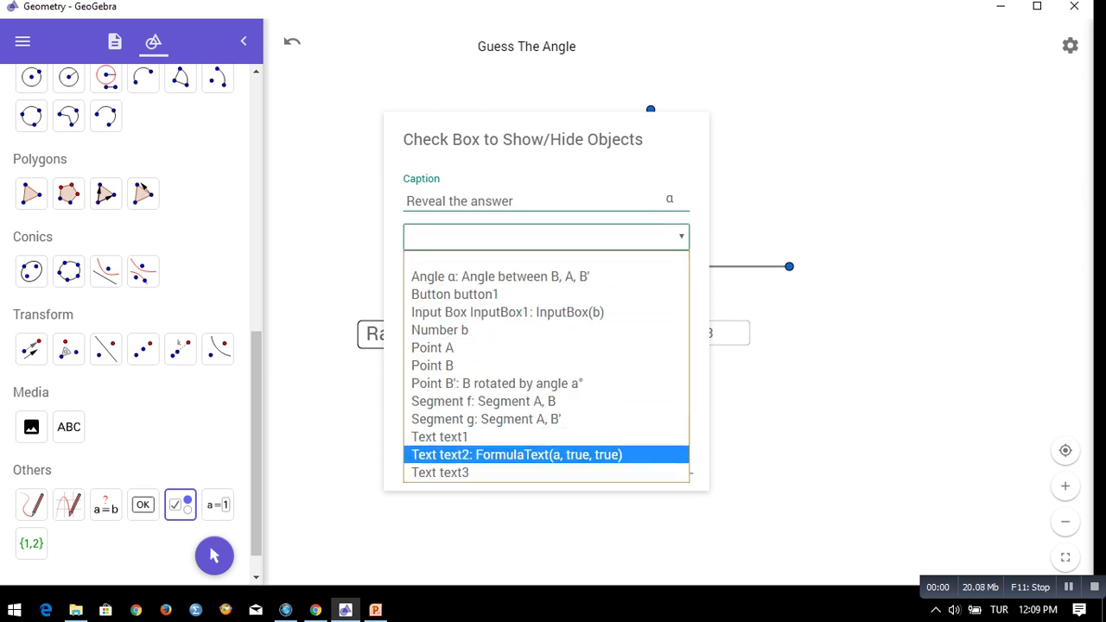
{"action": "left_click", "coordinate": [516, 455]}
{"action": "left_click", "coordinate": [598, 464]}
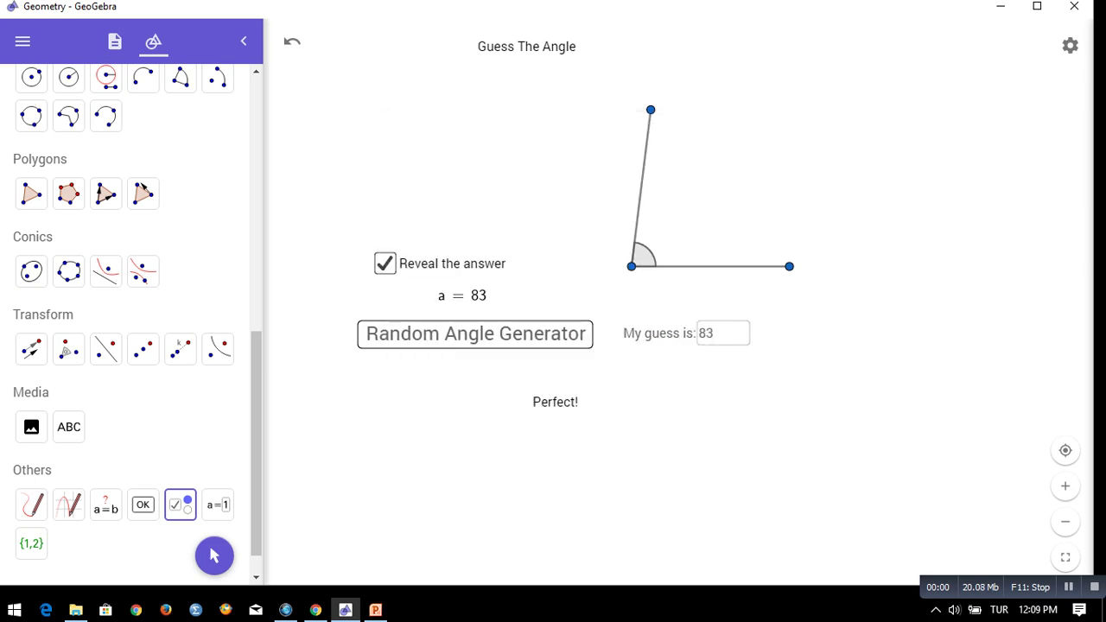
Test the "Reveal the answer" check box with the Move tool by toggling it repeatedly, and leave it unchecked
{"action": "left_click", "coordinate": [215, 556]}
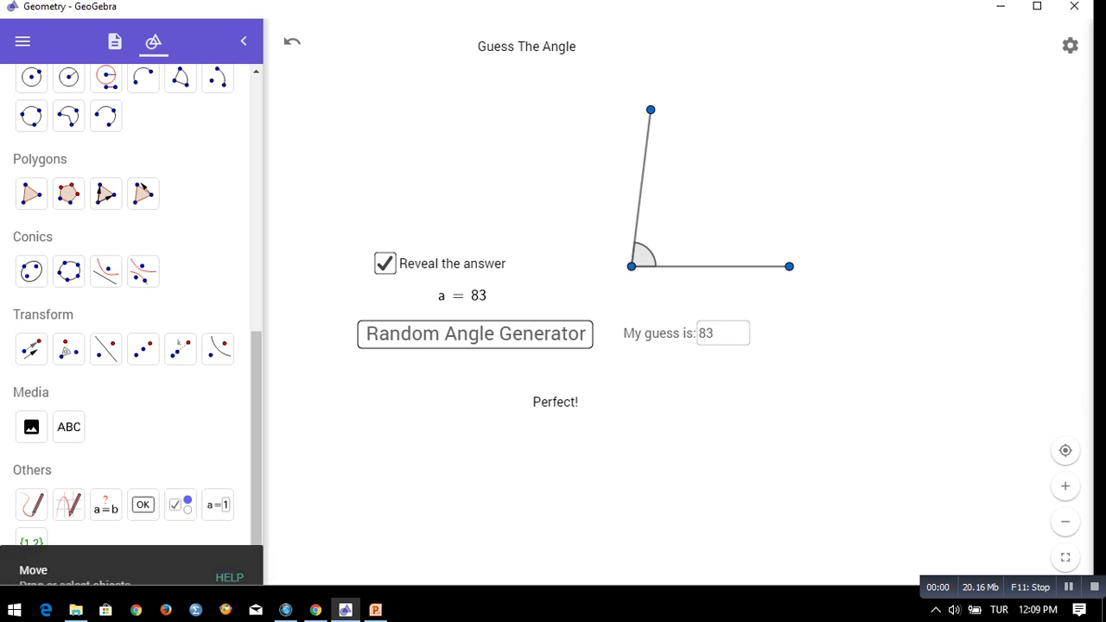
{"action": "left_click", "coordinate": [385, 264]}
{"action": "left_click", "coordinate": [385, 263]}
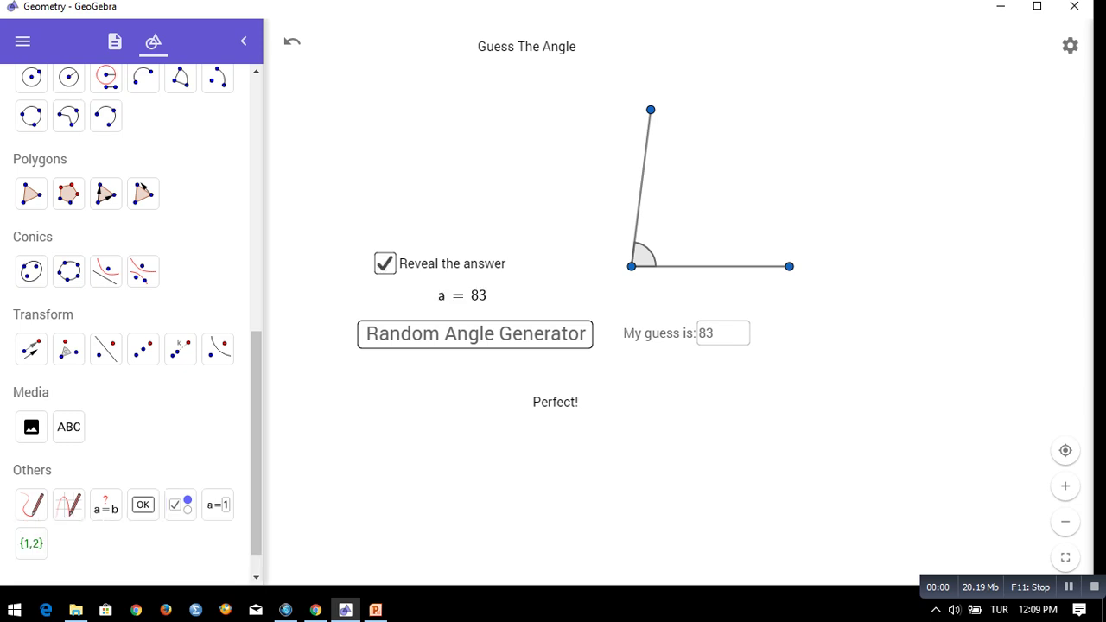
{"action": "left_click", "coordinate": [385, 264]}
{"action": "left_click", "coordinate": [384, 264]}
{"action": "left_click", "coordinate": [386, 264]}
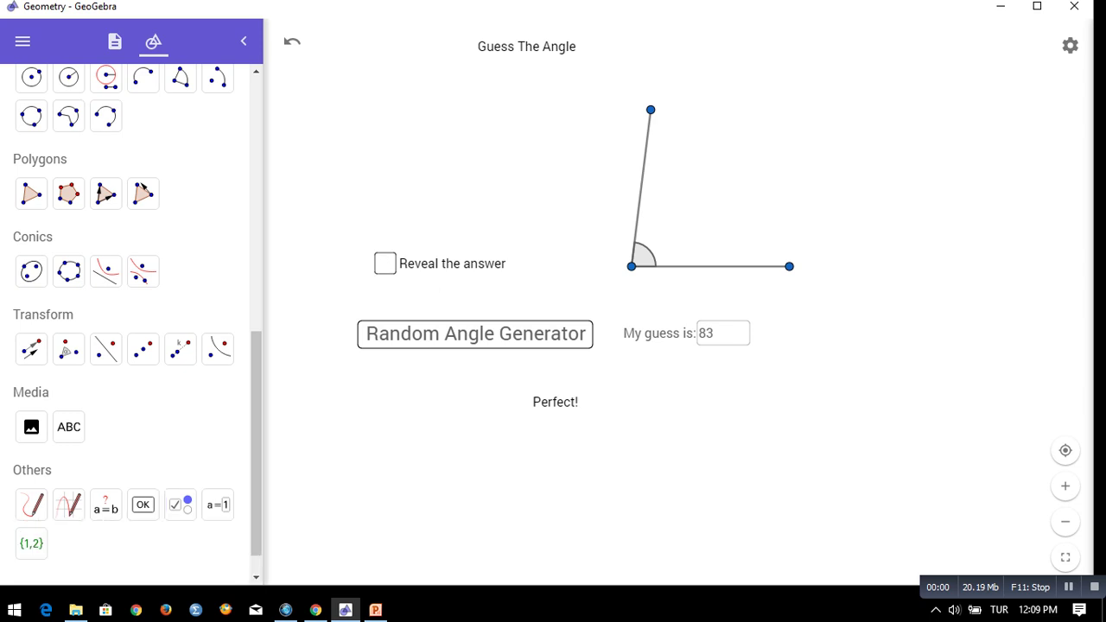